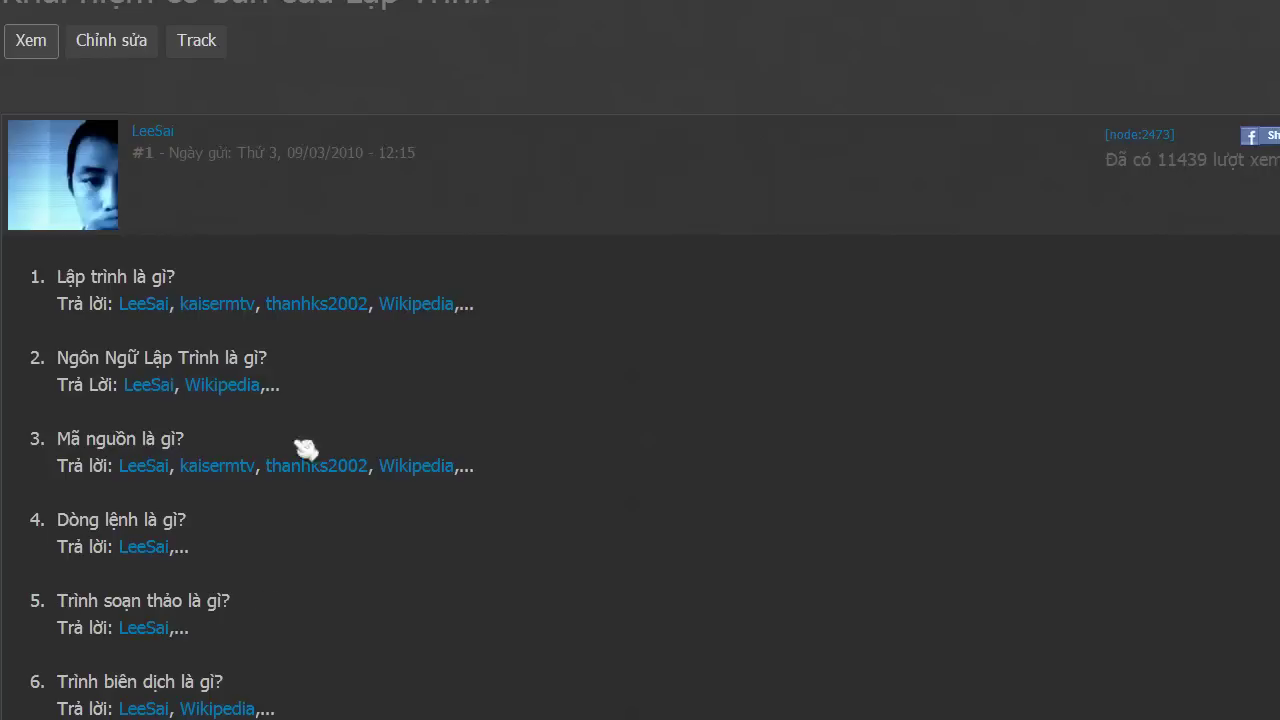
- Return to the tutorial index, open the "Cài Đặt và Sử Dụng" lesson in a new tab and review its AutoIt download instructions
key("BackSpace")
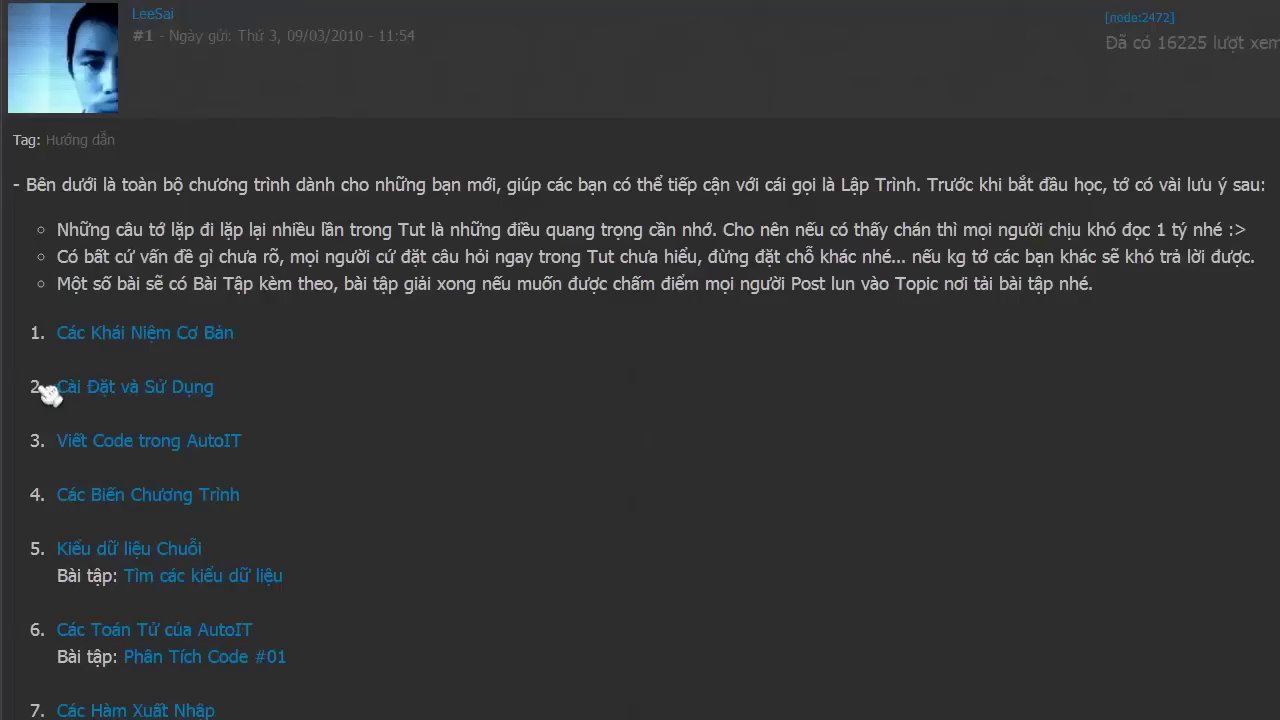
right_click(188, 398)
left_click(298, 404)
key("ctrl+Tab")
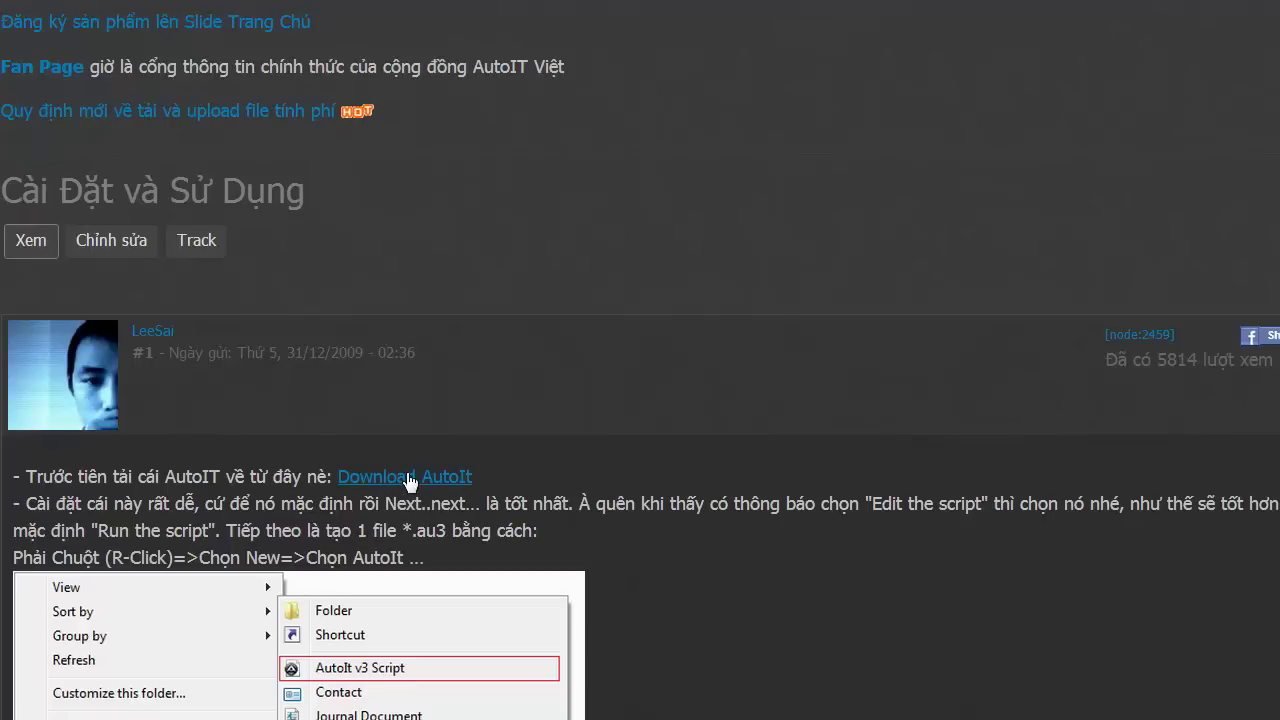
scroll(571, 476, "up", 2)
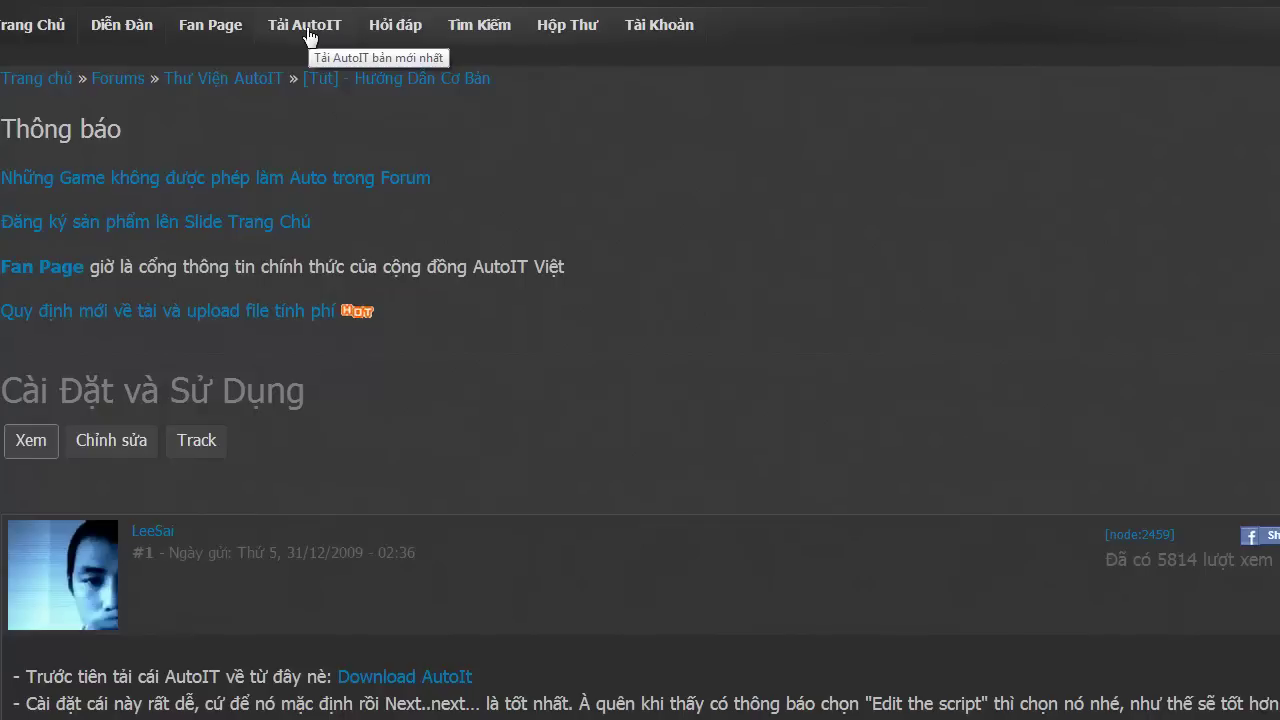
scroll(543, 357, "down", 3)
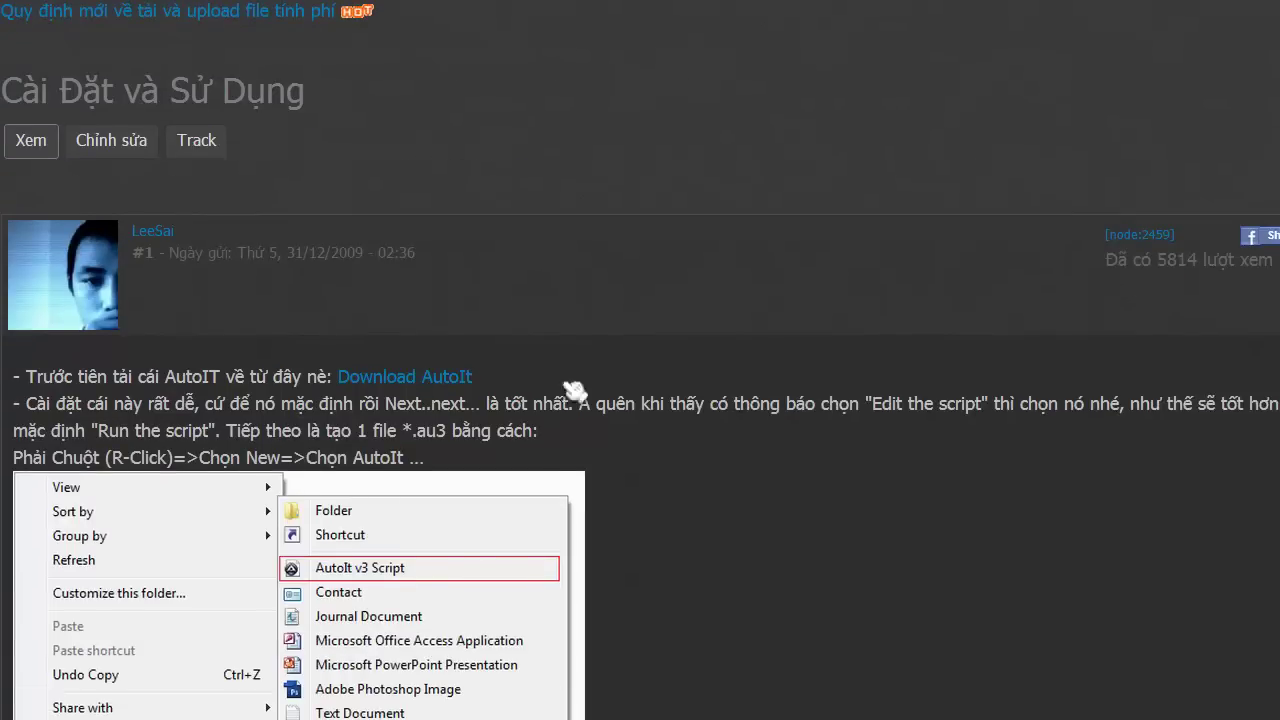
scroll(564, 392, "down", 1)
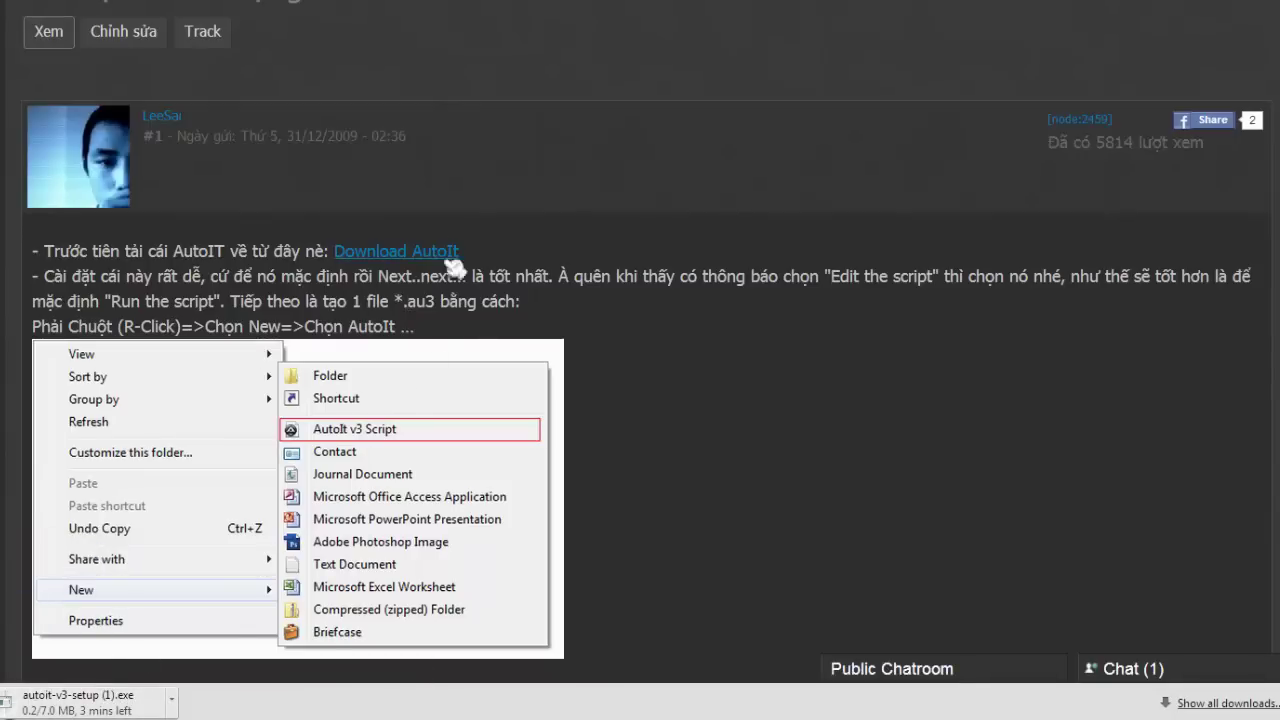
- Cancel the duplicate autoit-v3-setup (1).exe download and show the already downloaded autoit-v3-setup.exe in its folder
left_click(1234, 702)
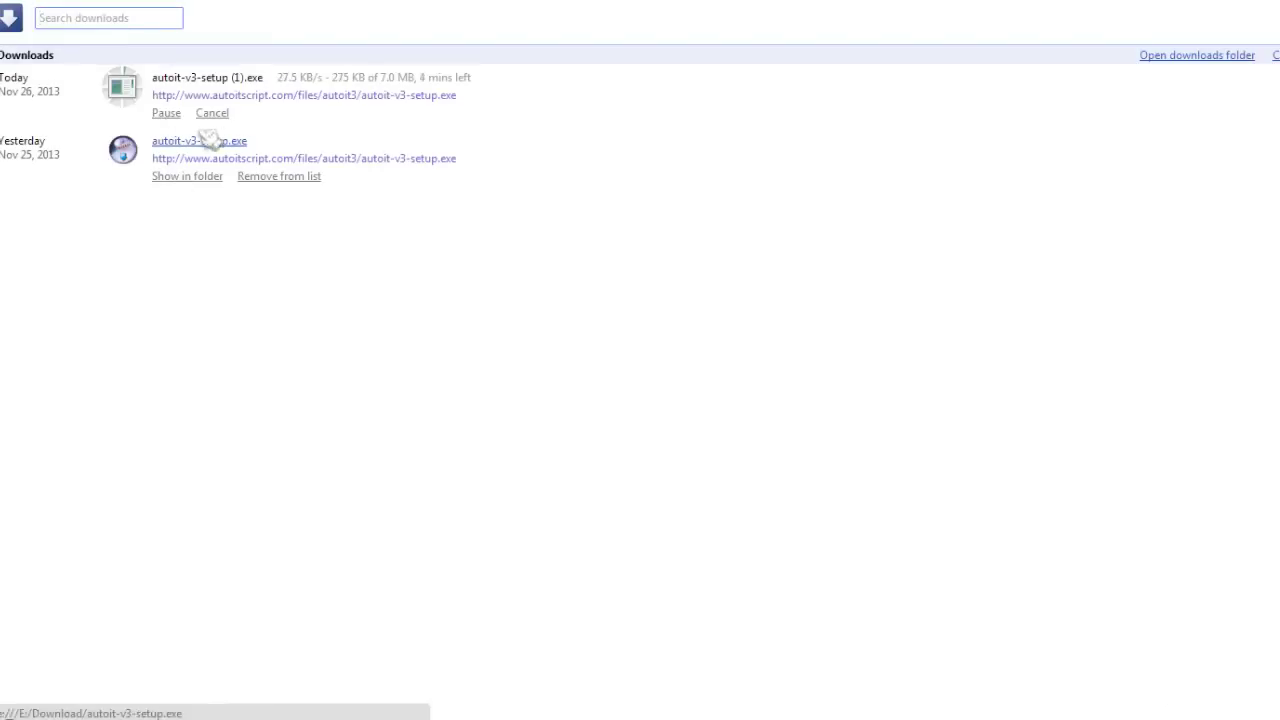
left_click(211, 113)
left_click(258, 114)
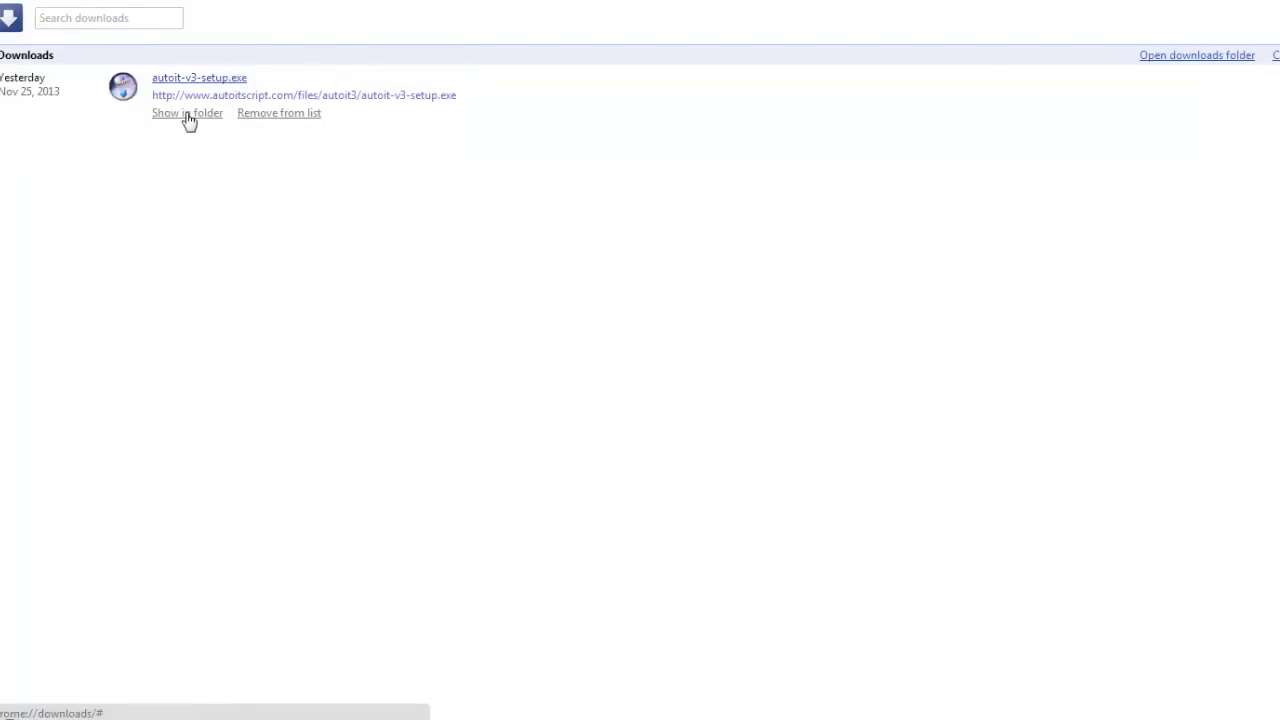
left_click(188, 114)
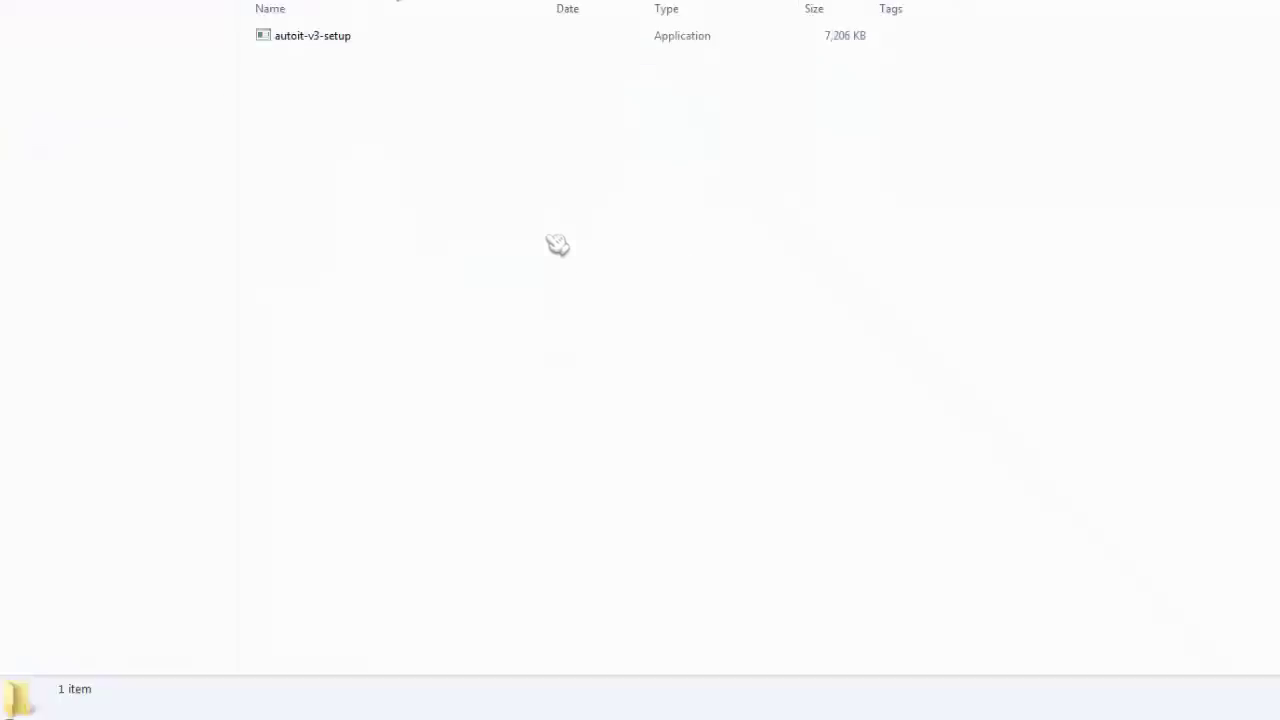
- Launch the autoit-v3-setup installer and allow it to run despite the security warning
left_click(334, 60)
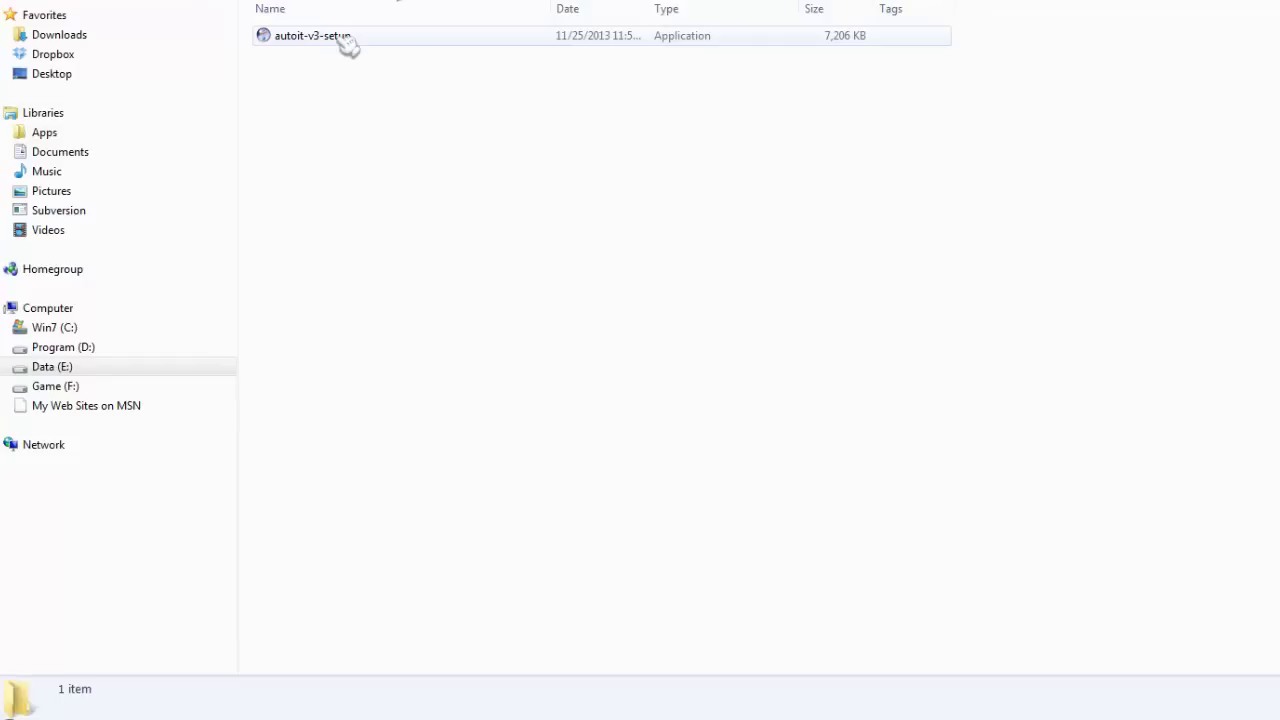
double_click(343, 40)
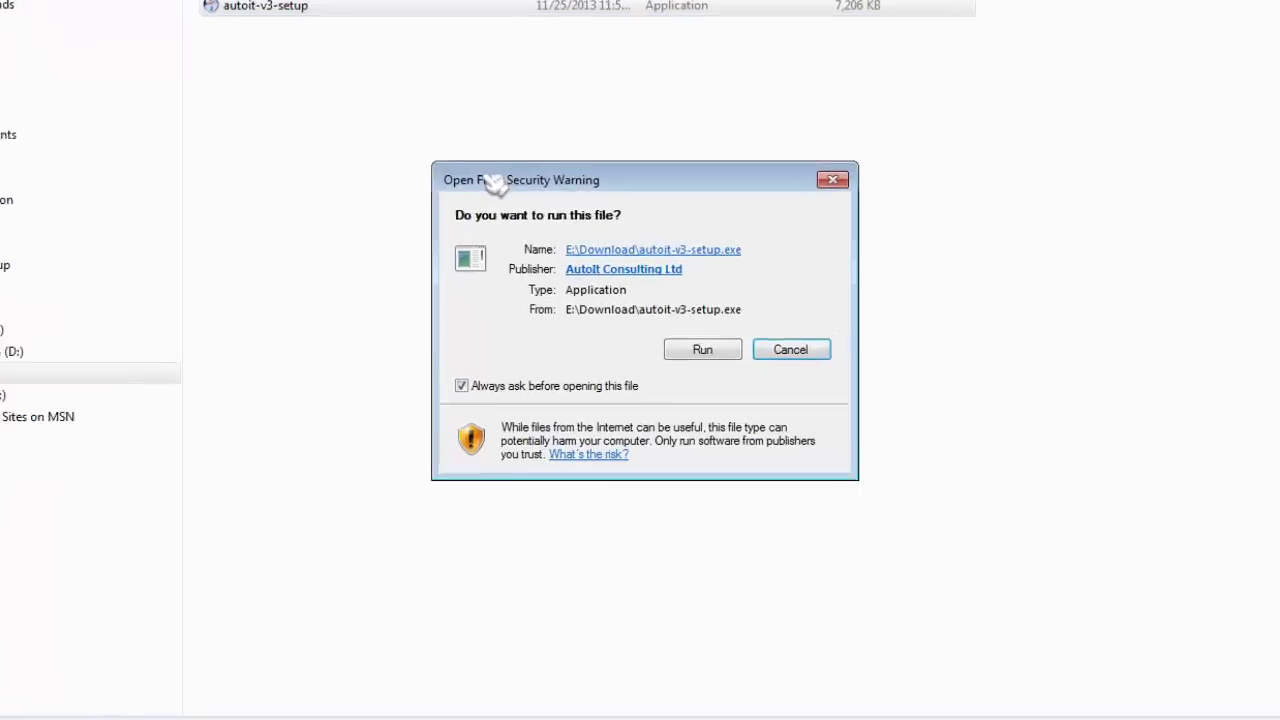
left_click(713, 373)
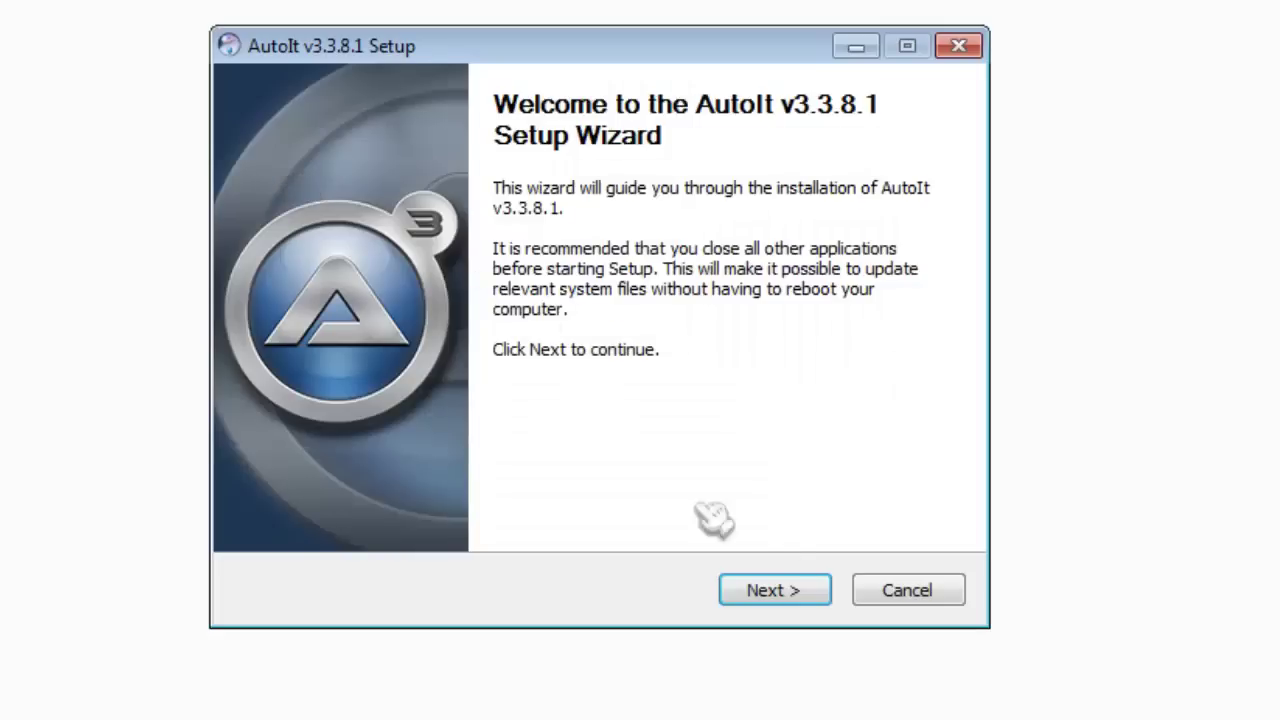
- Proceed through the AutoIt setup keeping x86 tools by default, and set "Edit the script" as the default for *.au3 files
left_click(800, 591)
left_click(795, 593)
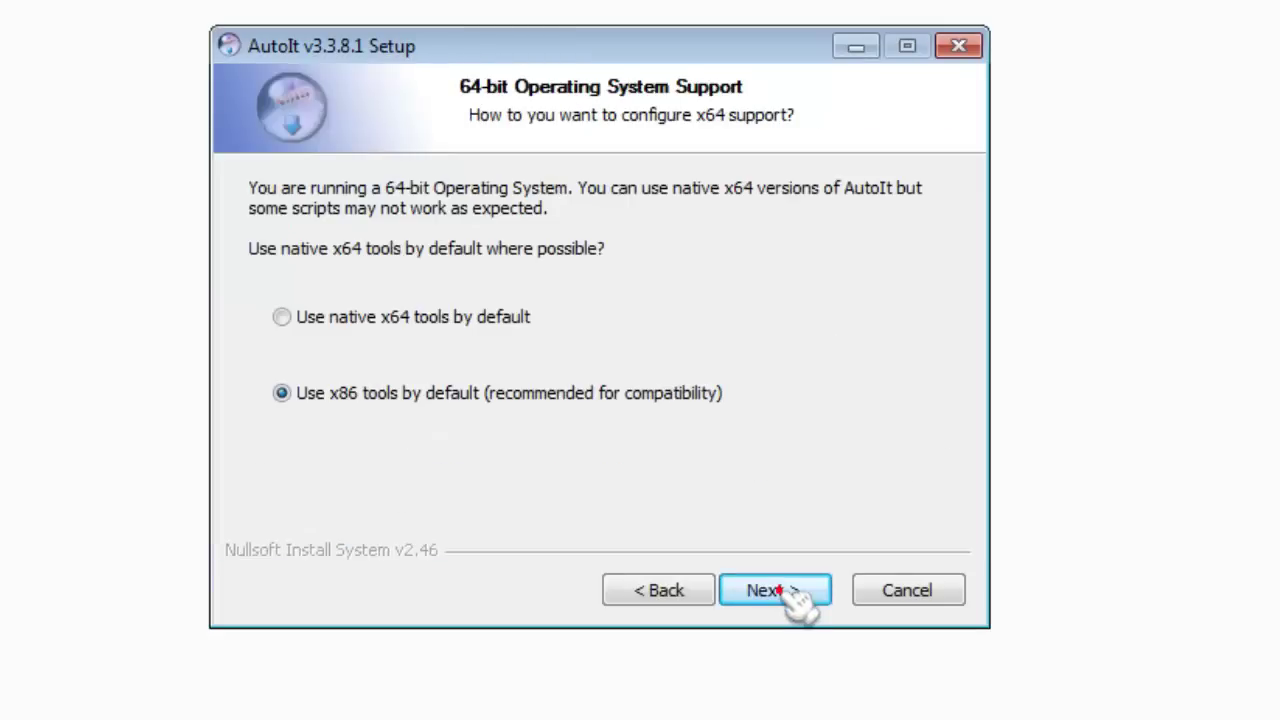
left_click(798, 591)
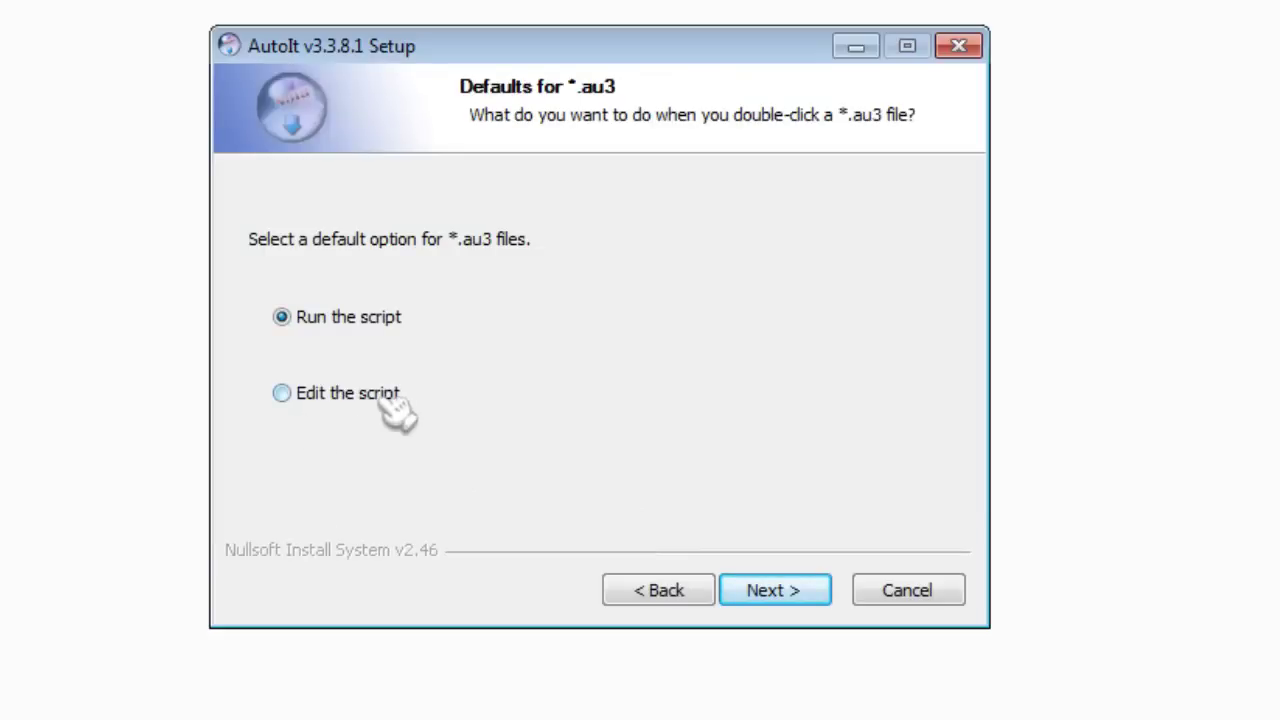
left_click(330, 395)
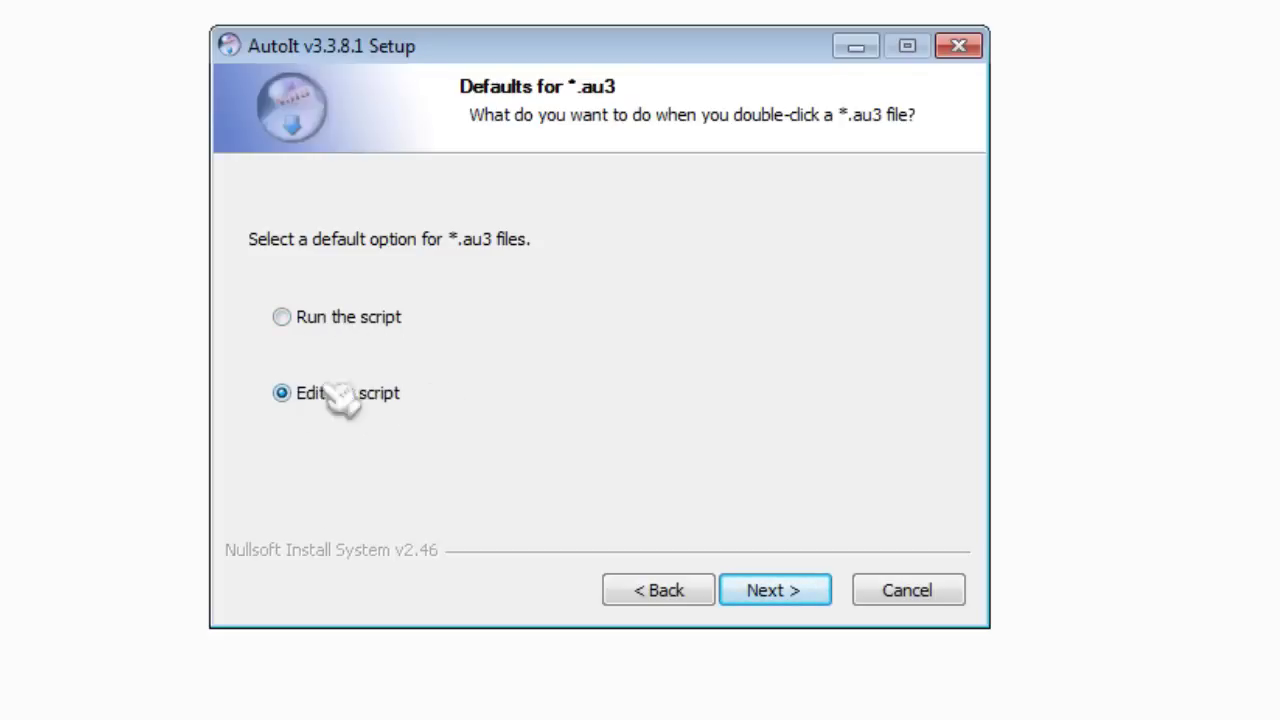
left_click(805, 593)
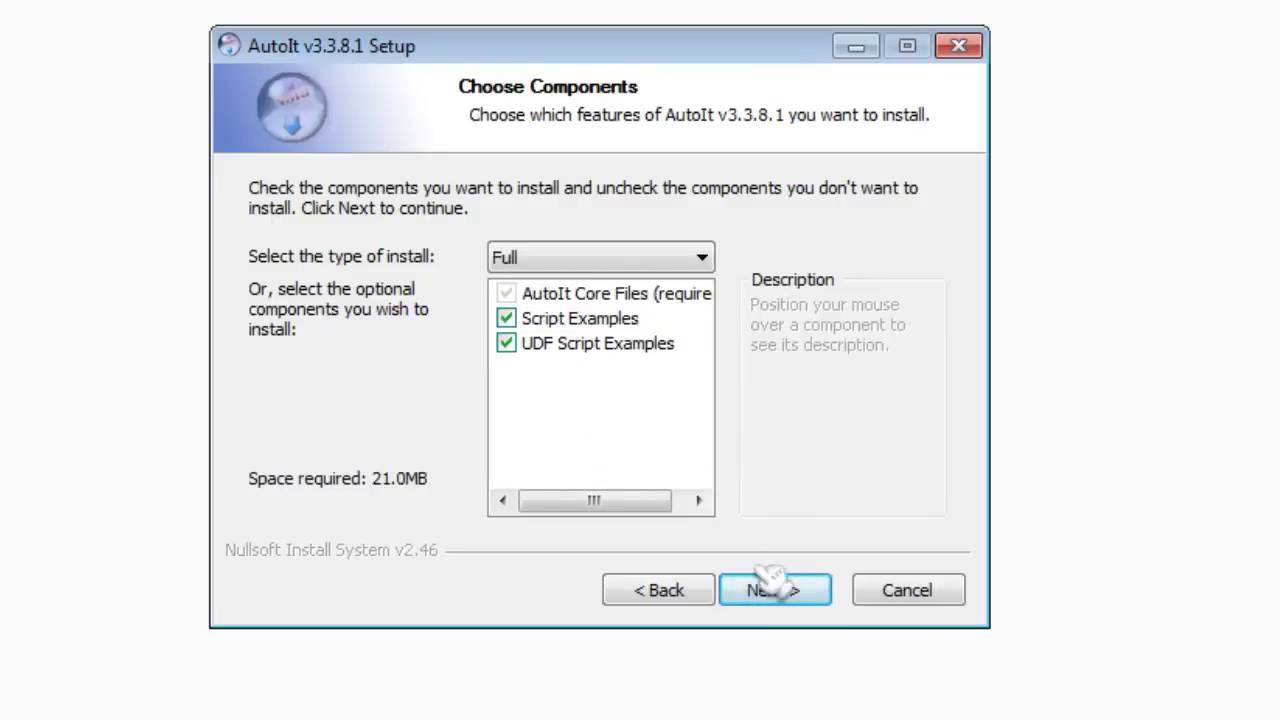
- Install the full set of AutoIt components into d:\AutoIt3 and finish the setup without showing the release notes
left_click(790, 594)
left_click_drag(456, 410, 220, 423)
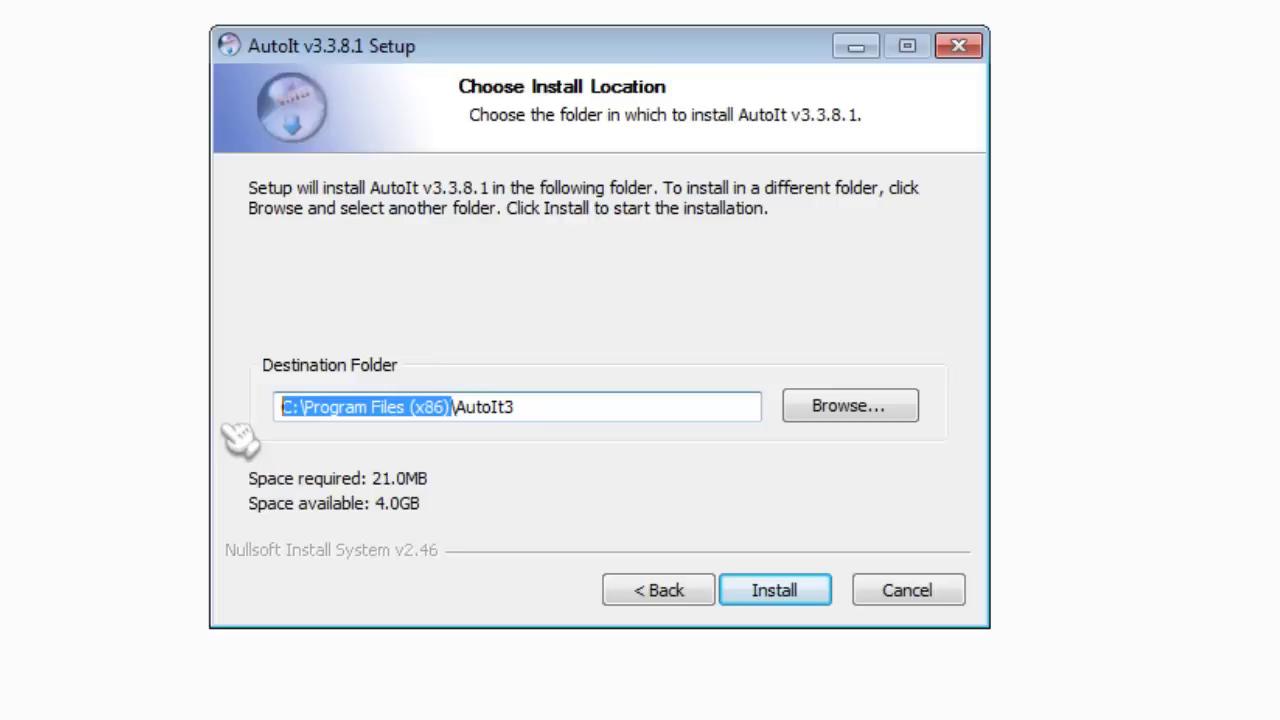
type("d:")
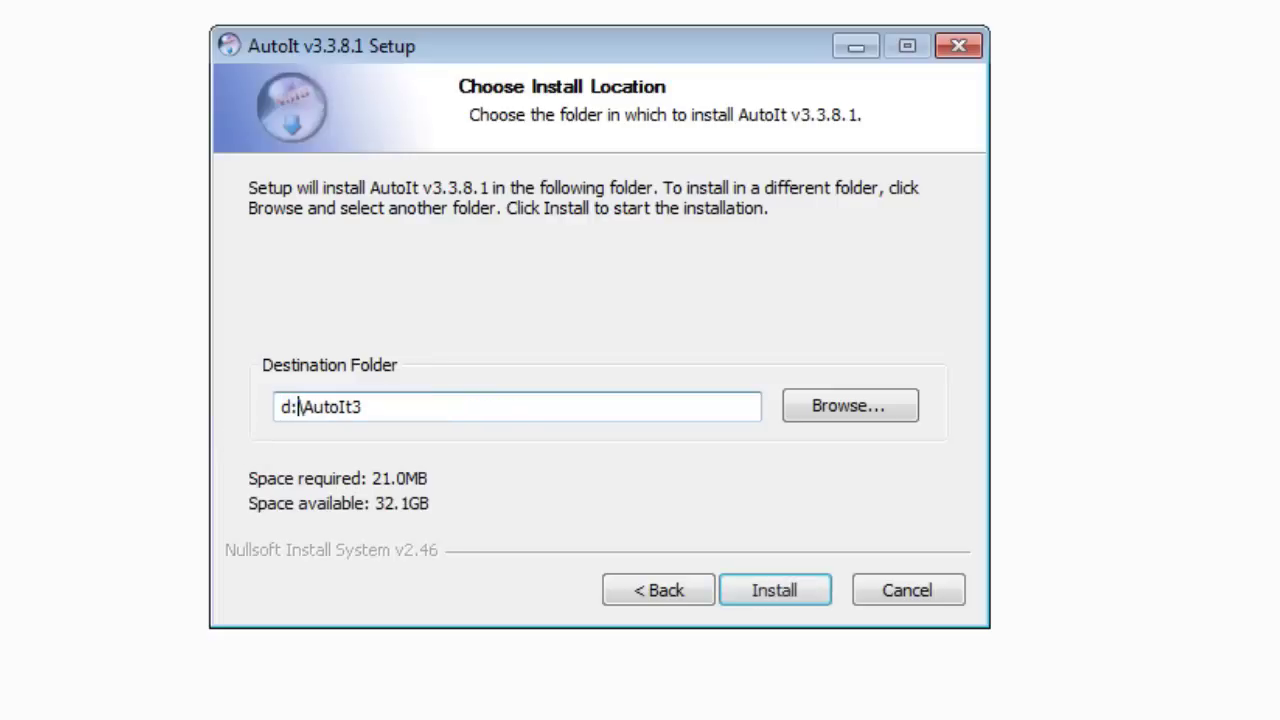
left_click(797, 590)
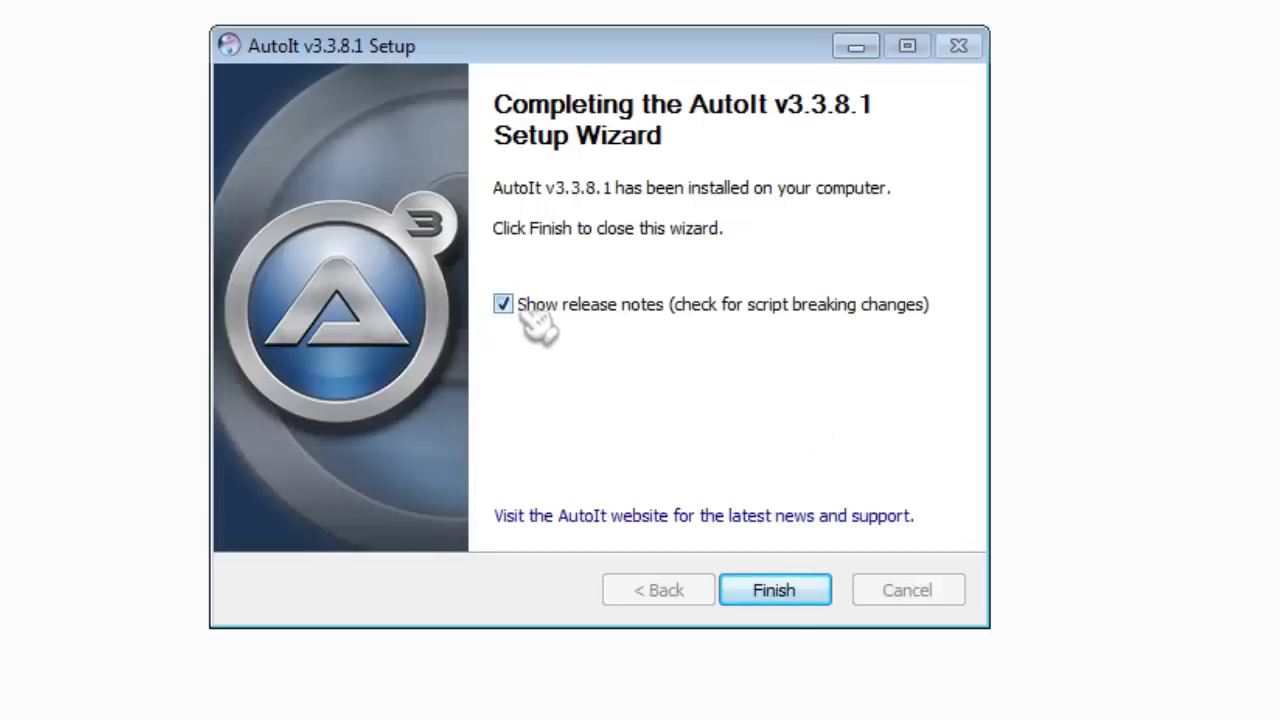
left_click(503, 304)
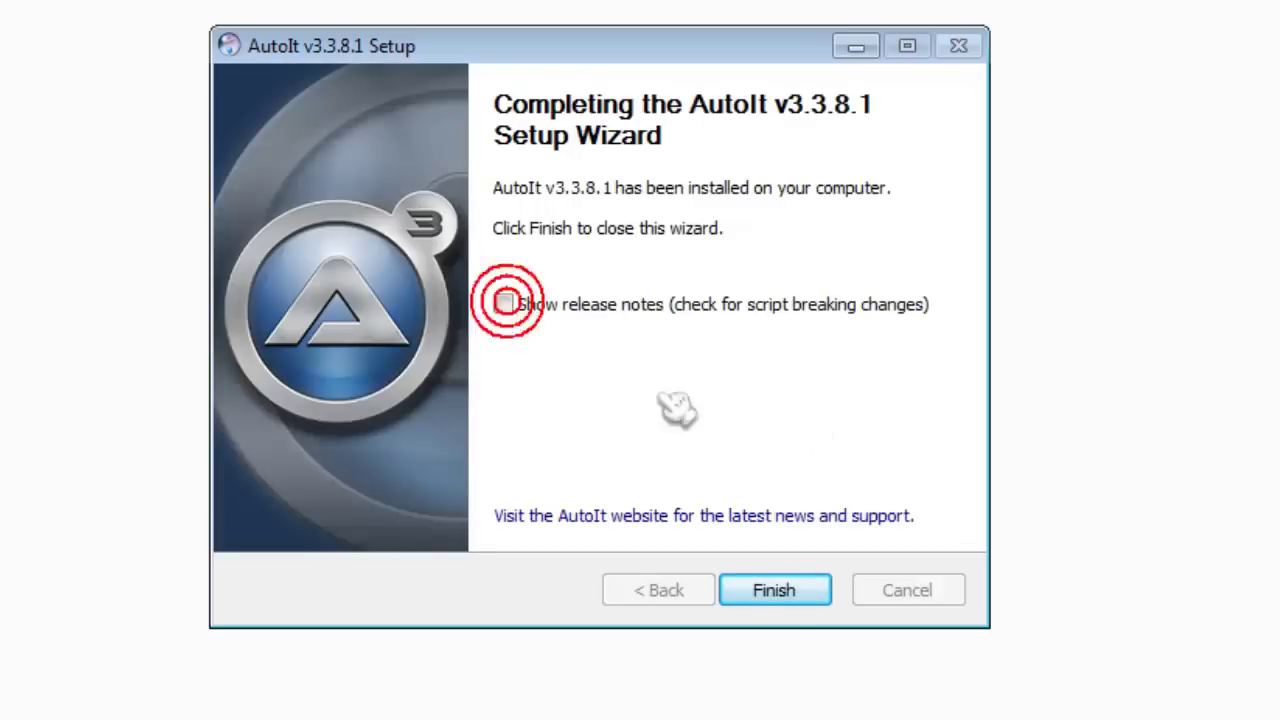
left_click(818, 590)
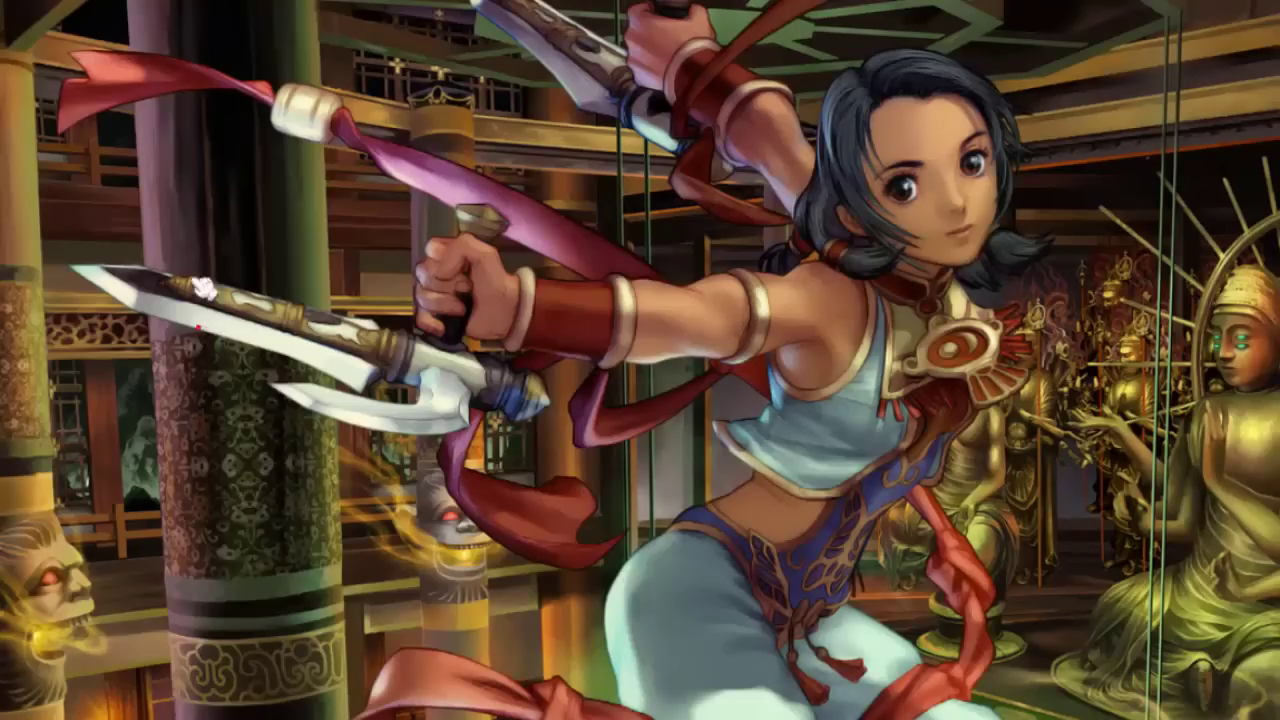
- Check the desktop's options for new items for the AutoIt v3 Script file type
right_click(174, 240)
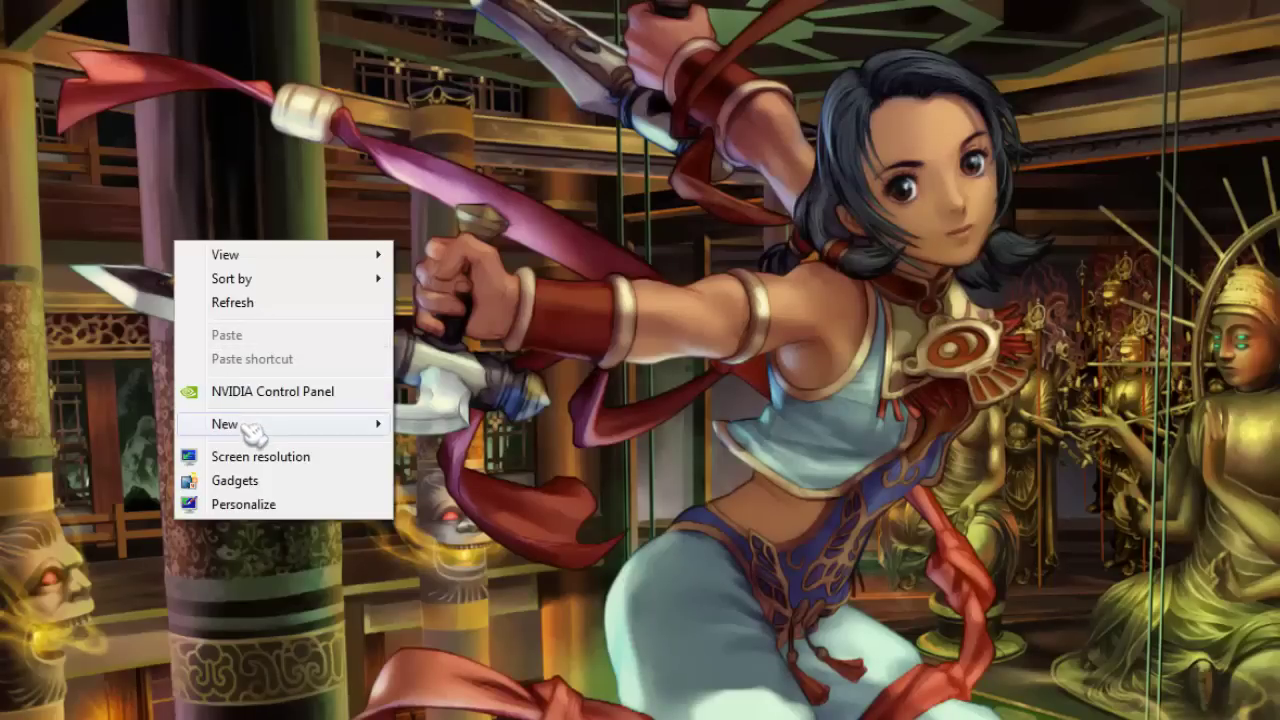
mouse_move(255, 426)
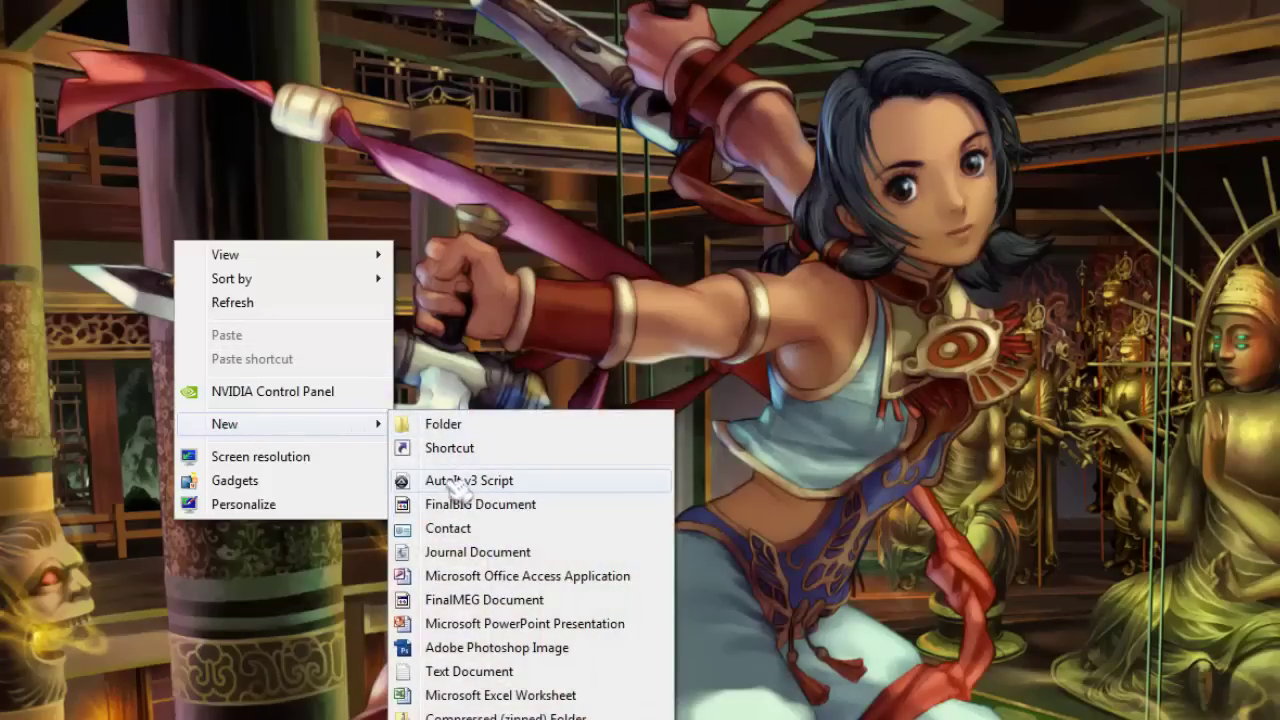
left_click(531, 484)
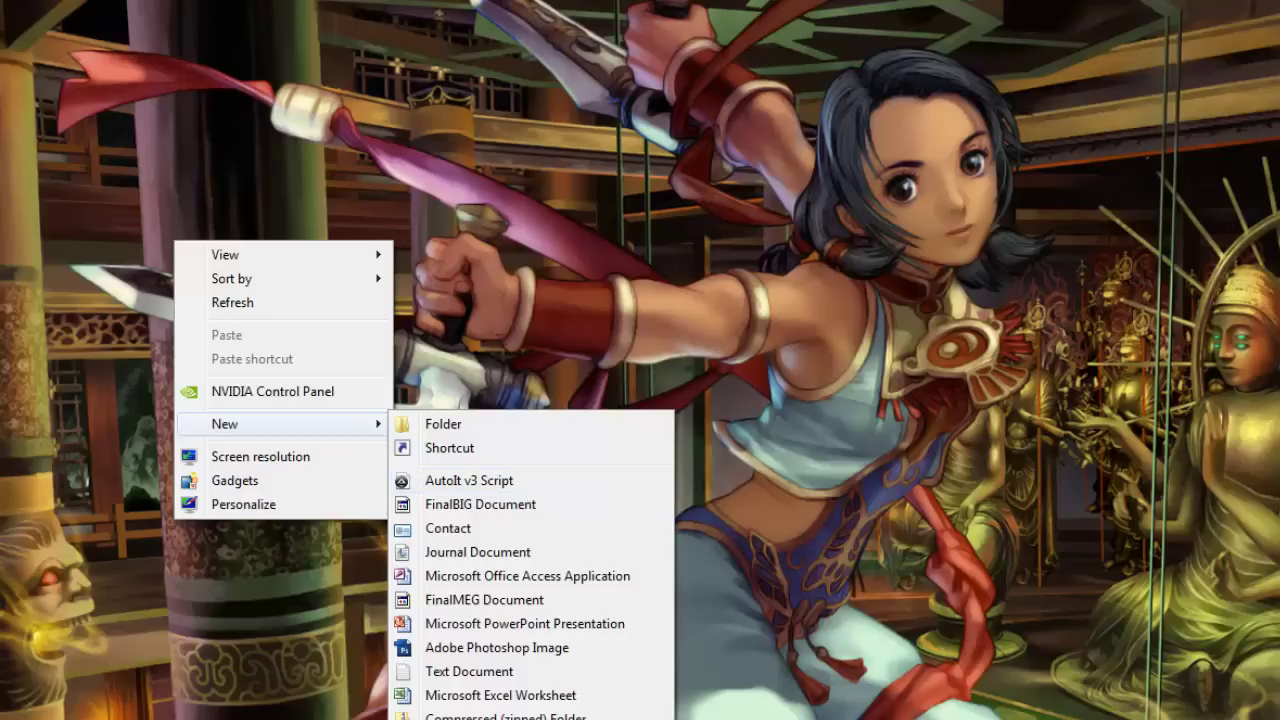
- Look up the AutoIt entry among the installed programs in the Control Panel's Programs and Features
key("super")
left_click(440, 383)
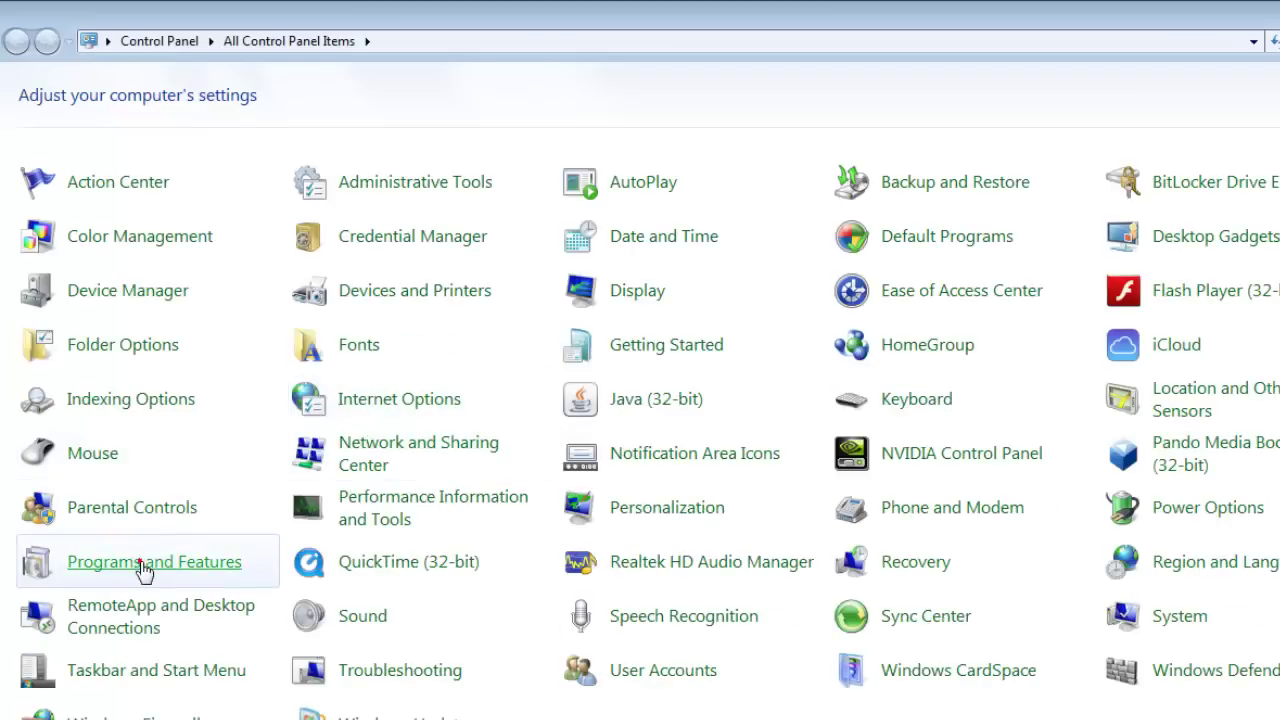
left_click(145, 562)
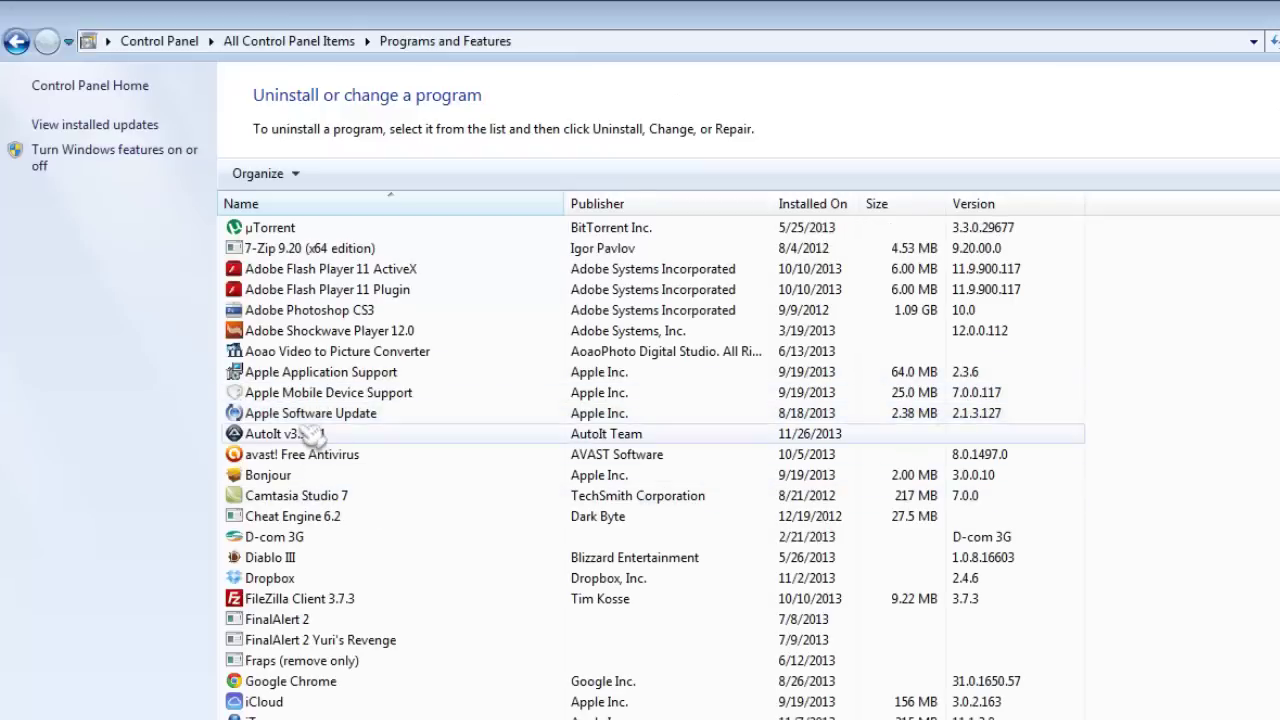
left_click(310, 435)
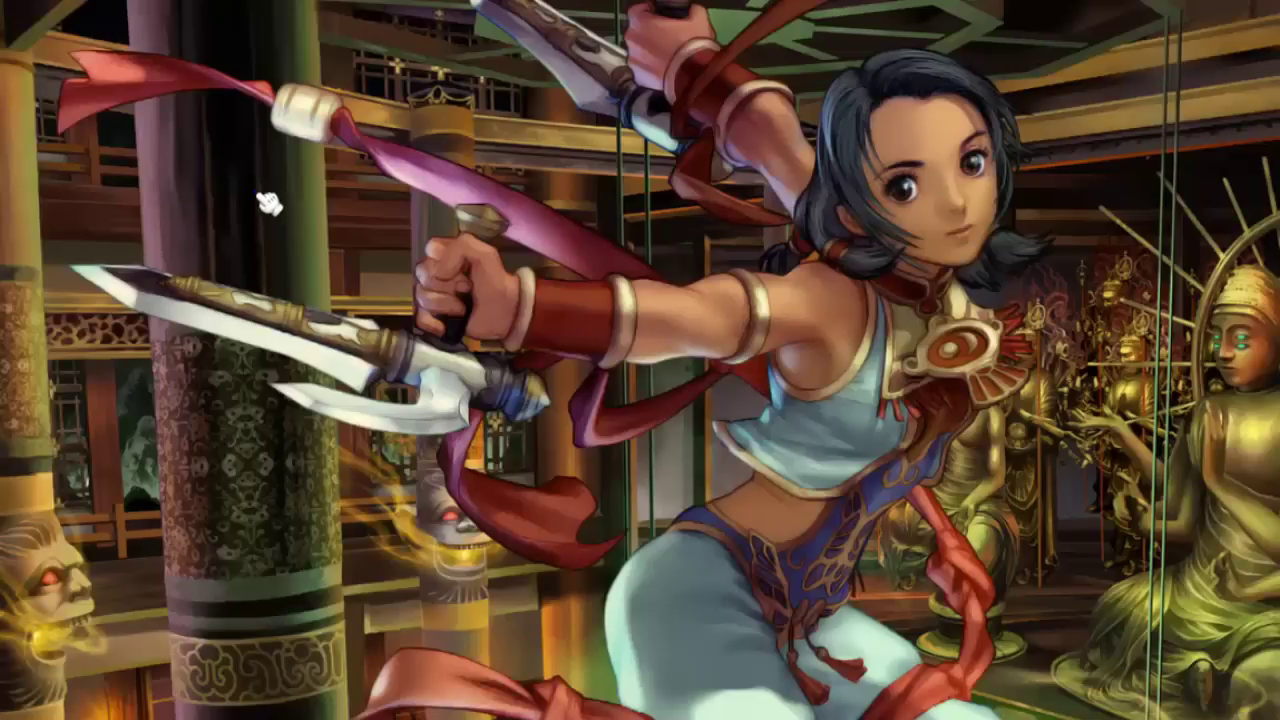
- Create a new AutoIt v3 Script on the desktop, name it HelloWorld and move its icon further down
right_click(259, 195)
mouse_move(363, 380)
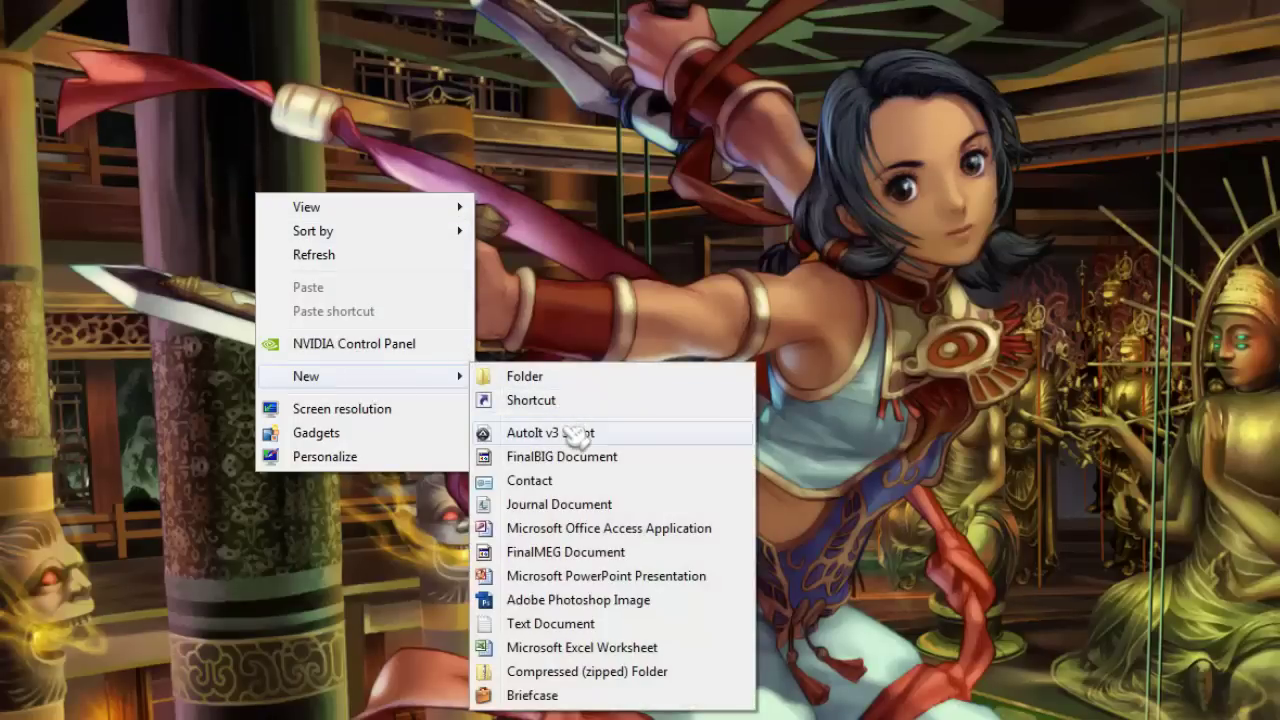
left_click(612, 433)
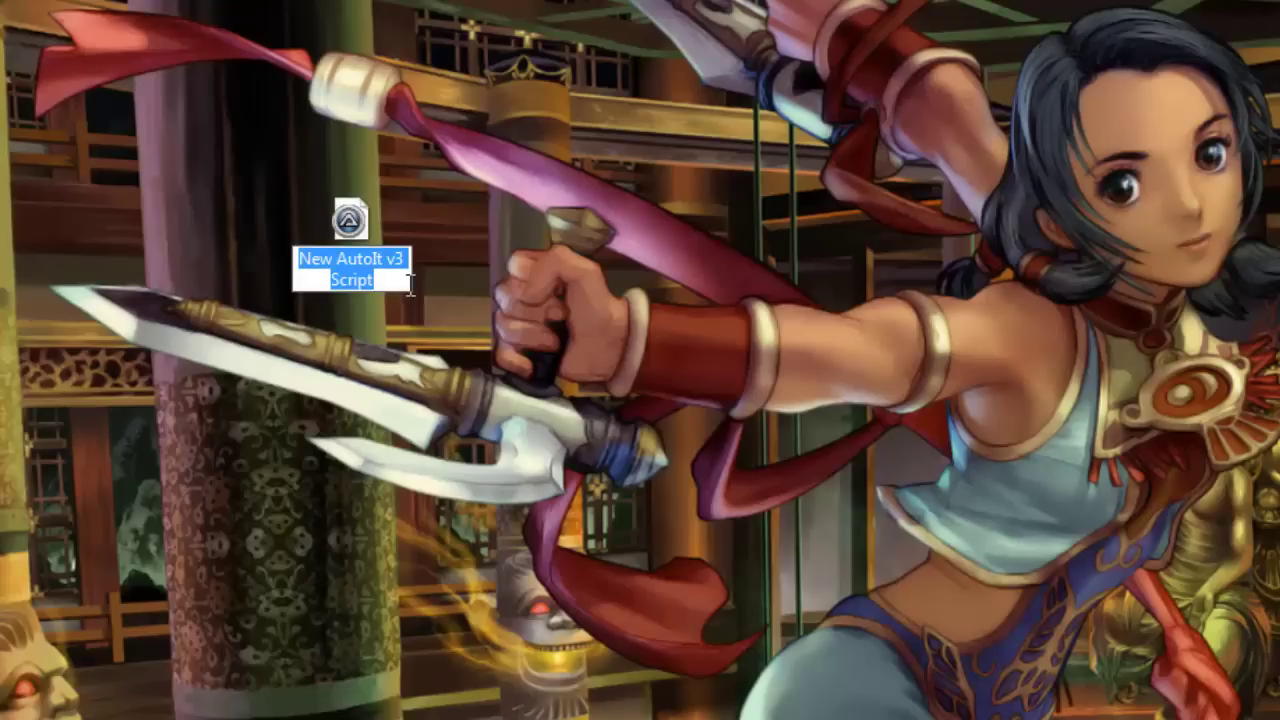
type("Hello")
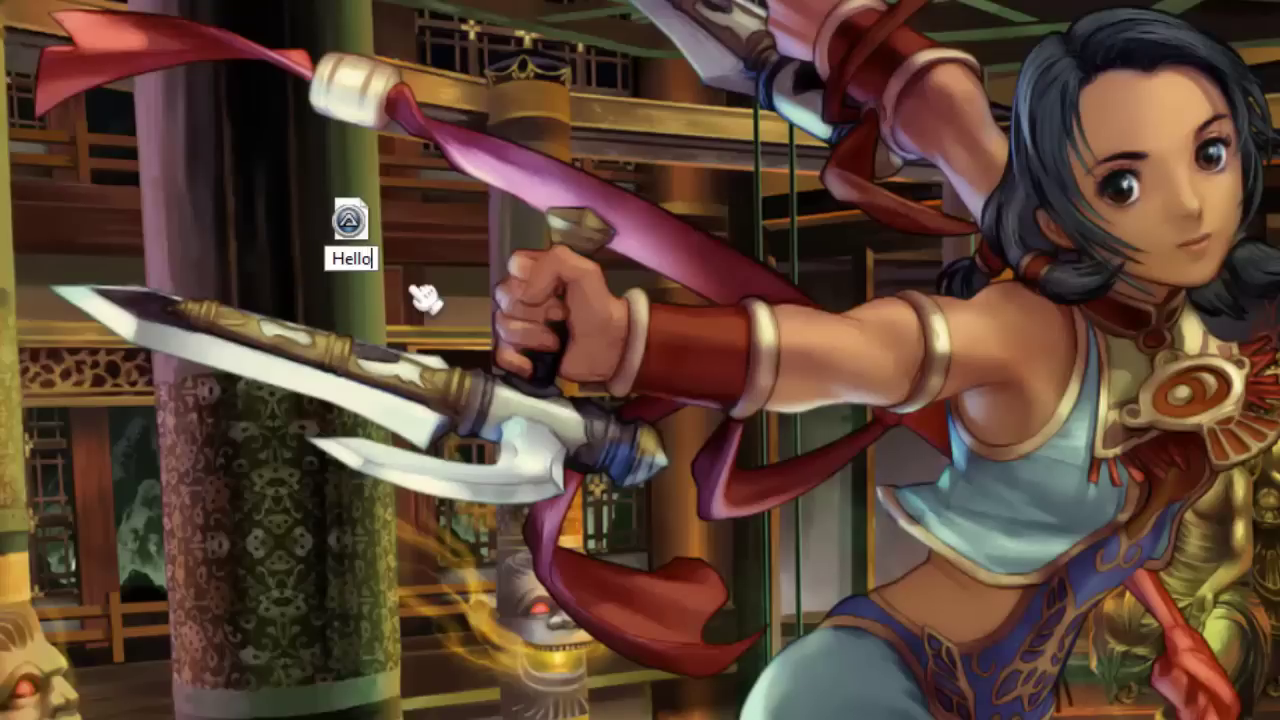
type("World")
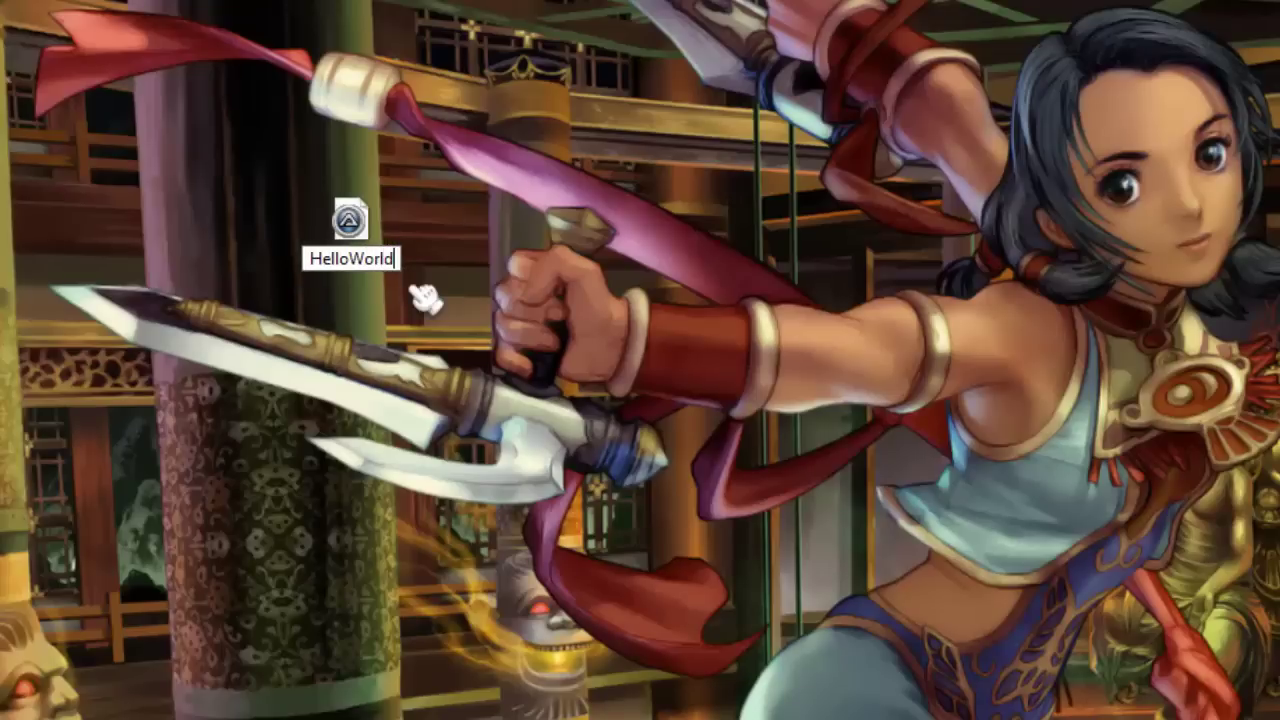
key("Return")
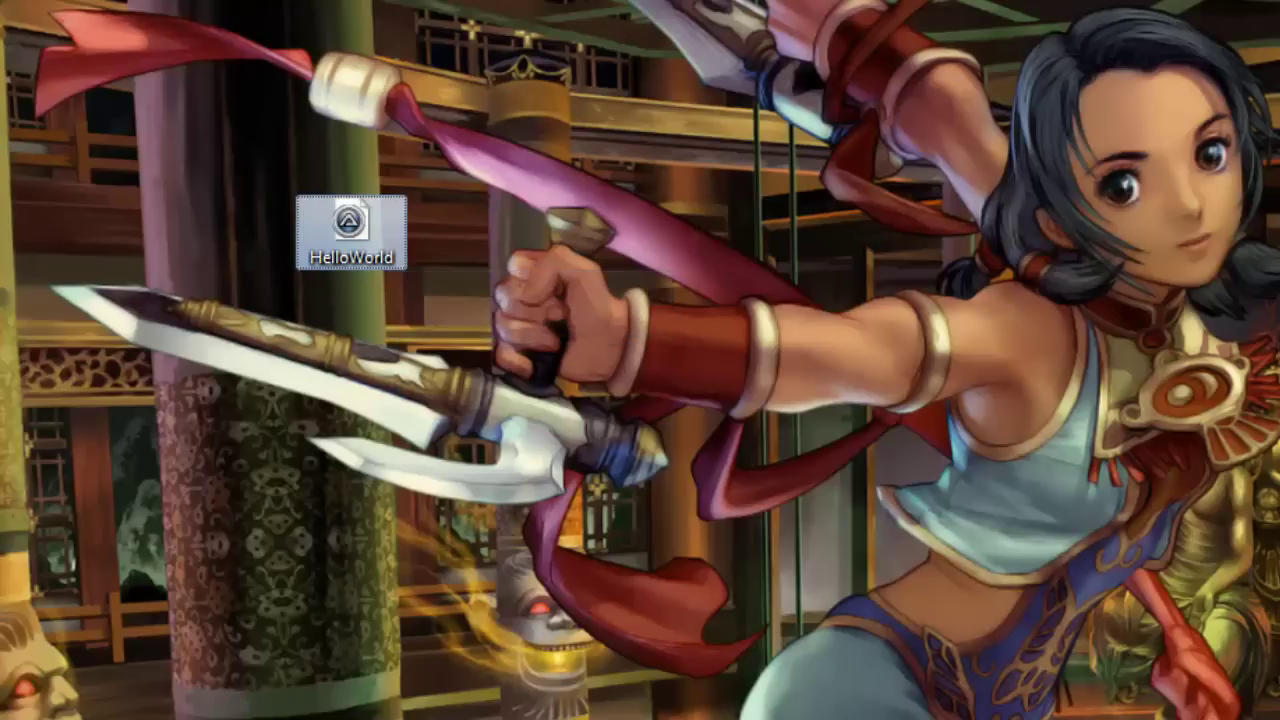
left_click_drag(394, 251, 394, 616)
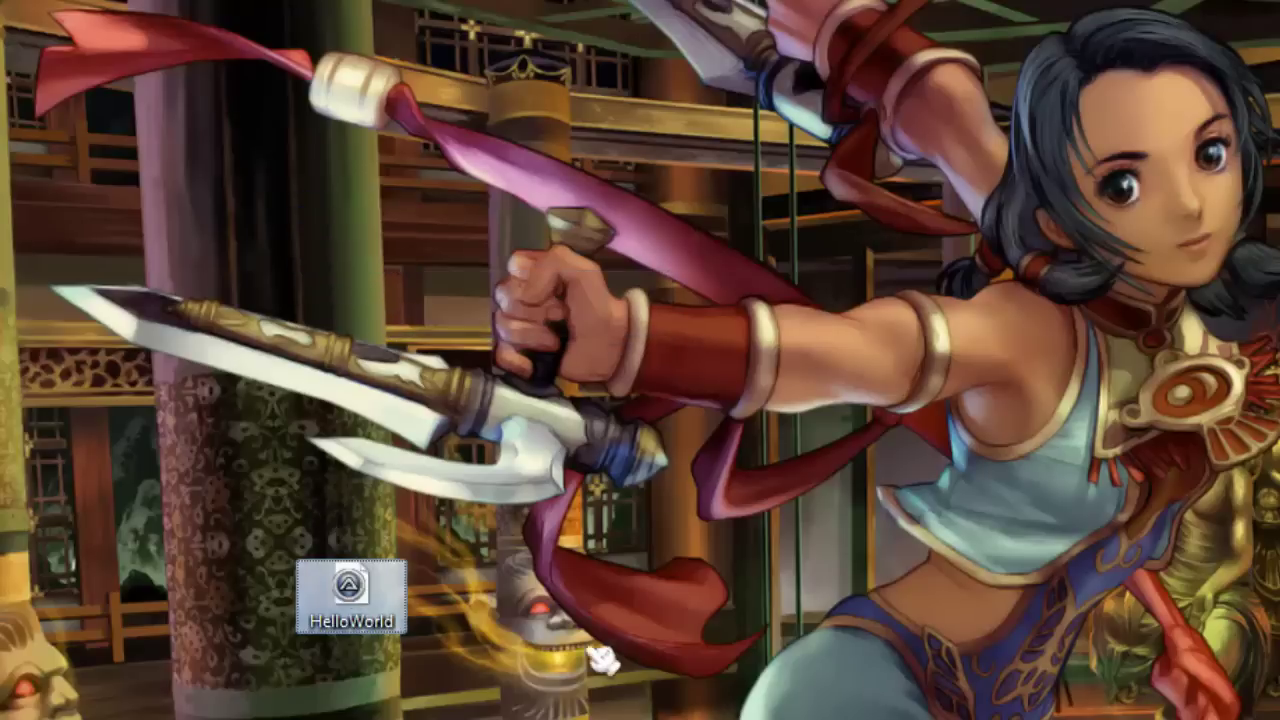
- Open the HelloWorld script for editing, enlarge the code text and place the text cursor on empty line 13
double_click(378, 598)
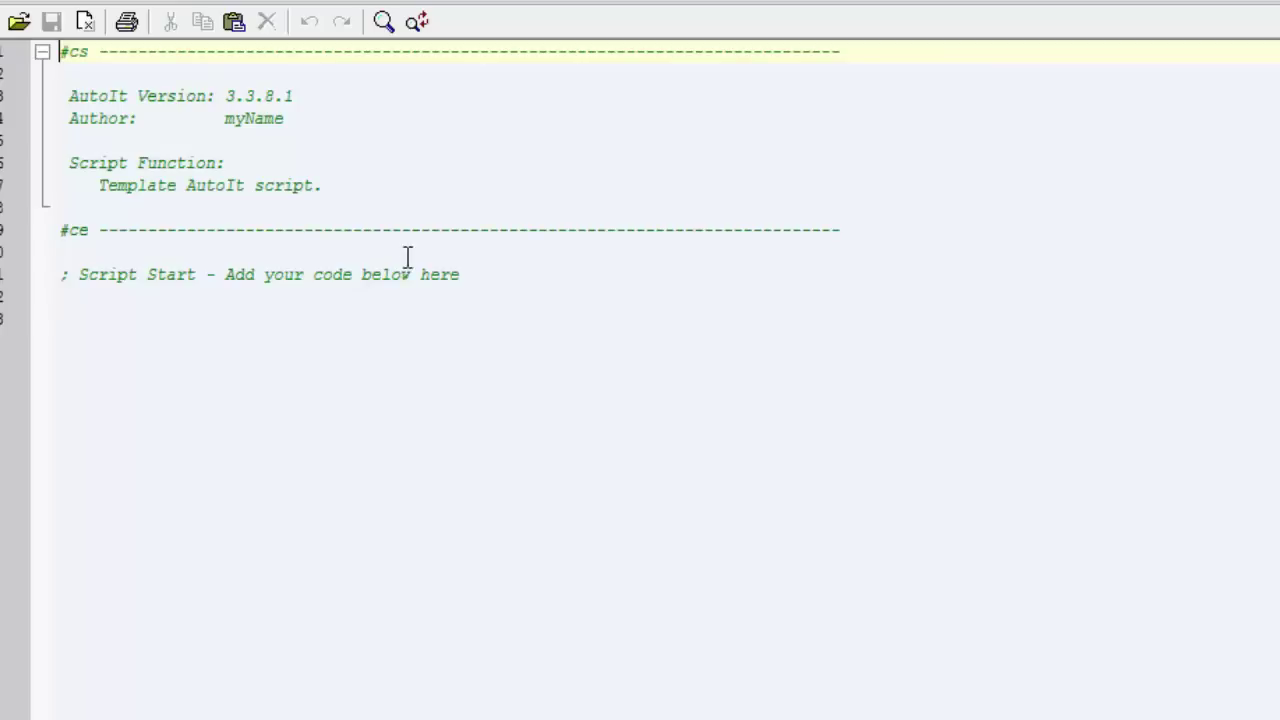
scroll(306, 200, "up", 4)
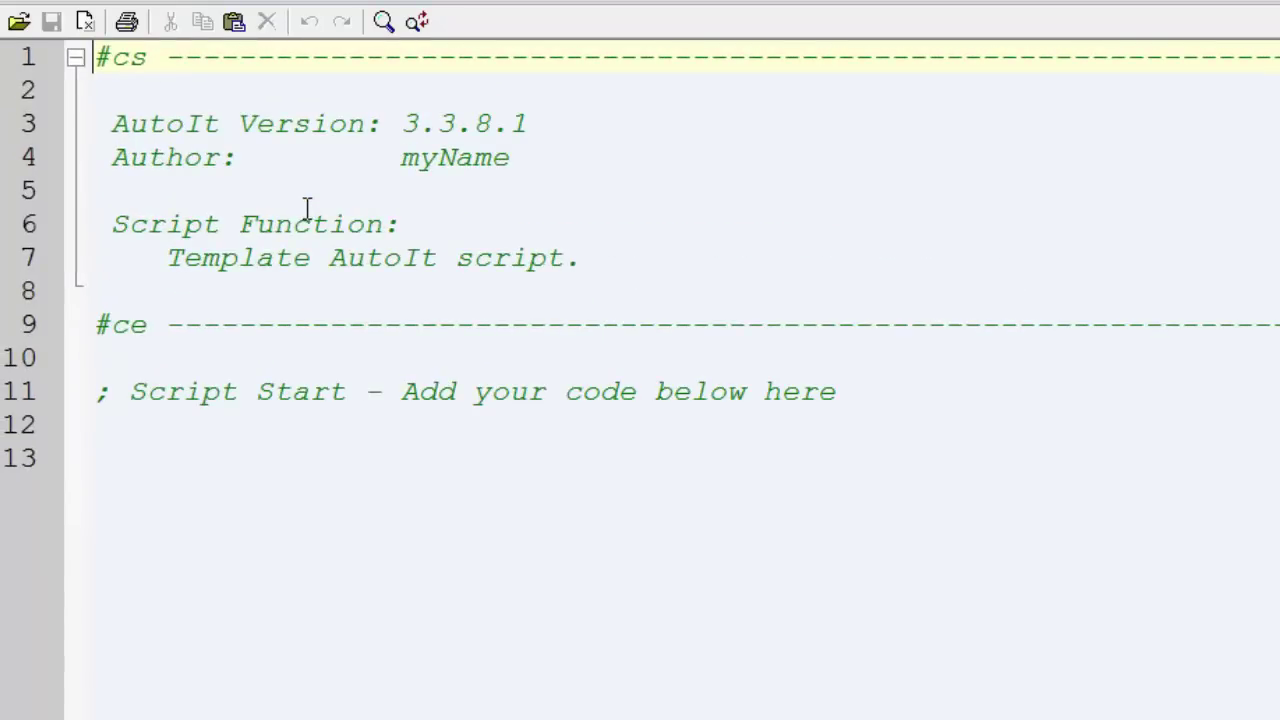
left_click(614, 348)
left_click(725, 448)
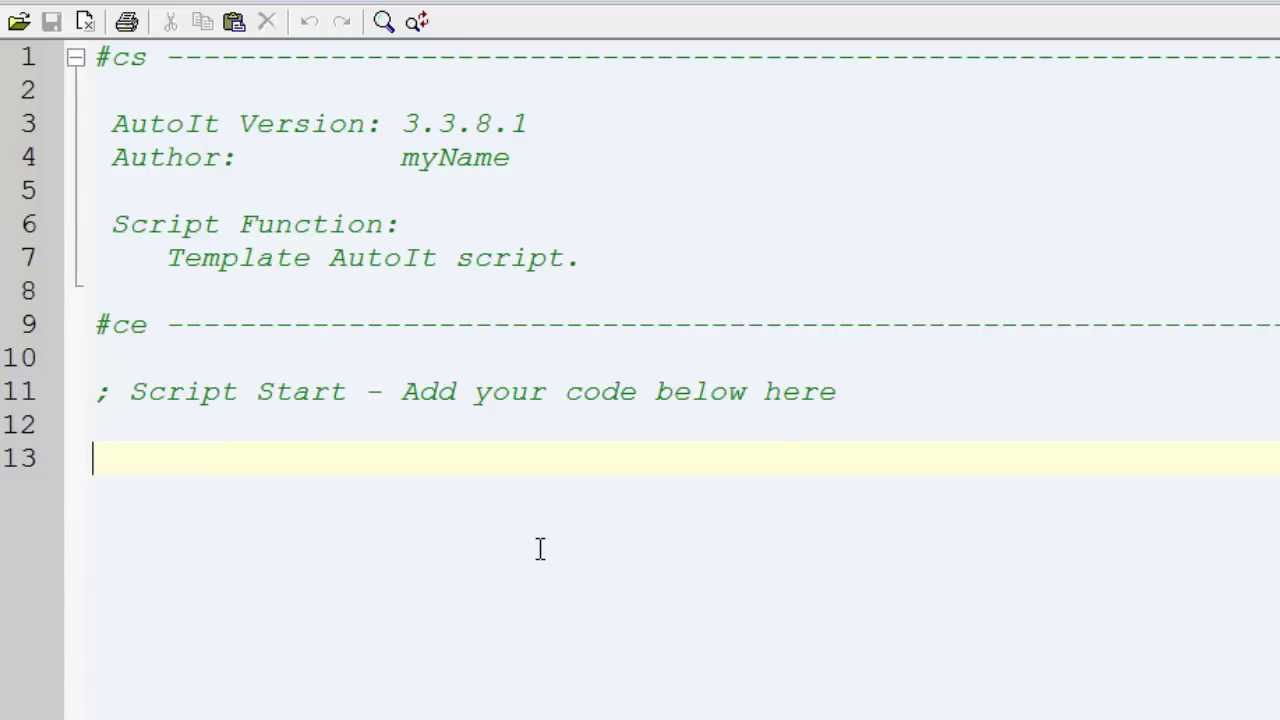
- Begin a MsgBox call on line 13 with flag 0 and the title "Hoc AutoIT"
type("Ms")
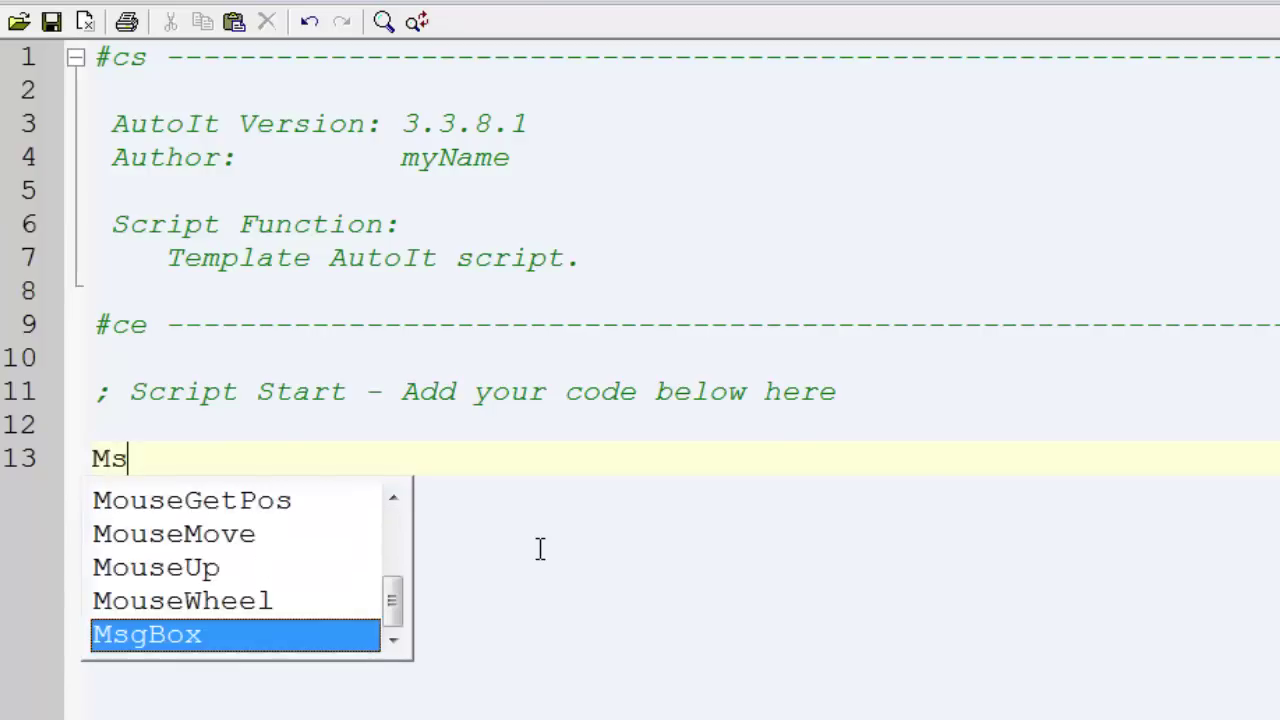
key("Return")
type("(")
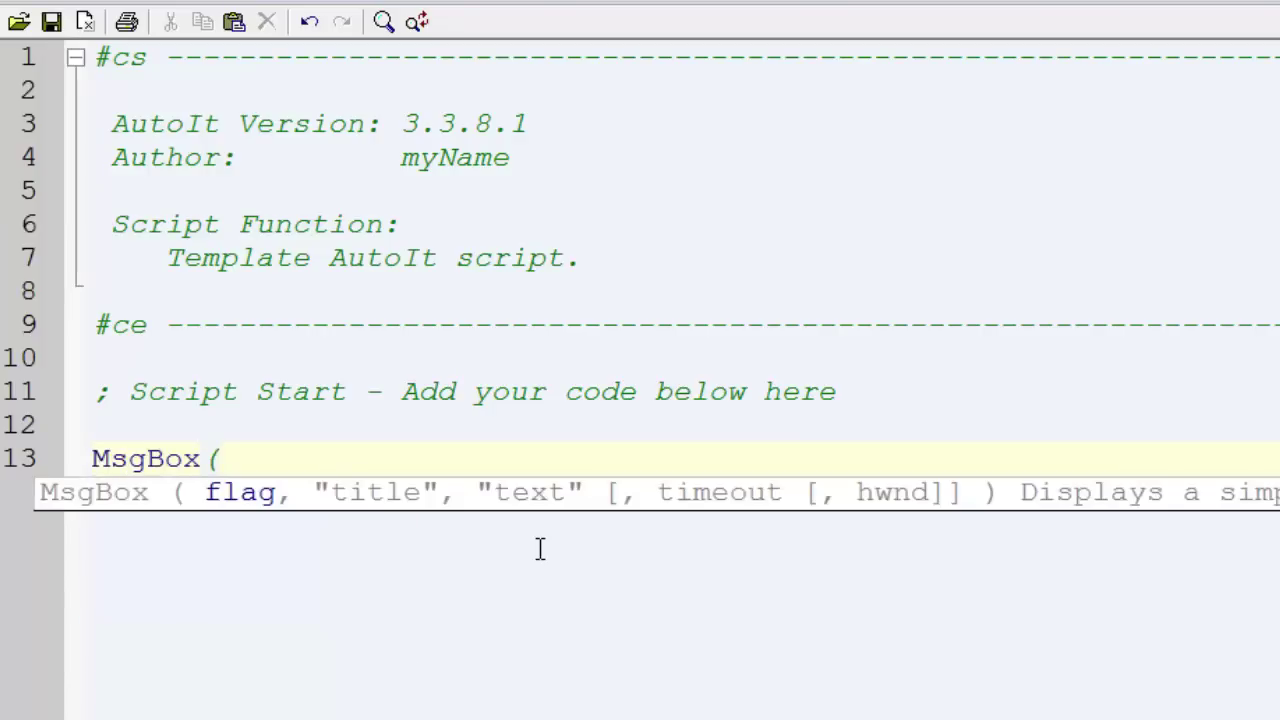
type("0,")
type("\"Hoc AU")
key("BackSpace")
key("BackSpace")
key("BackSpace")
type("j")
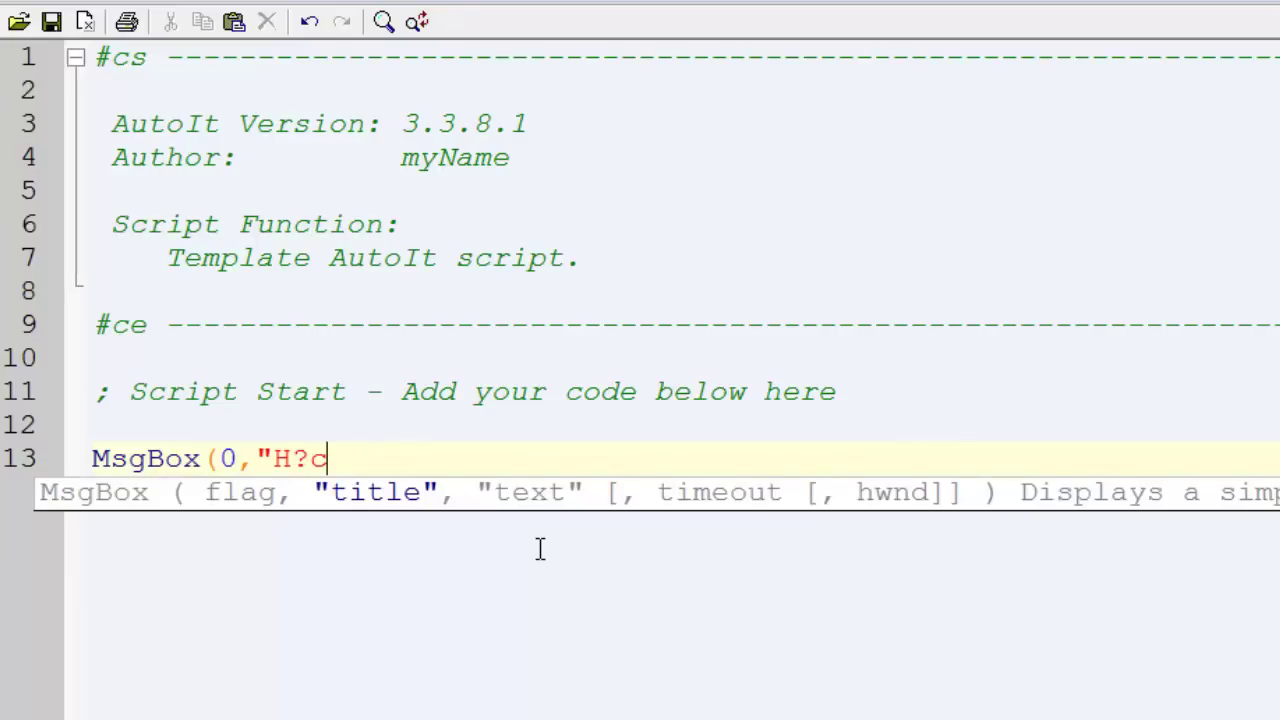
key("BackSpace")
key("BackSpace")
type("oc AutoIT\"")
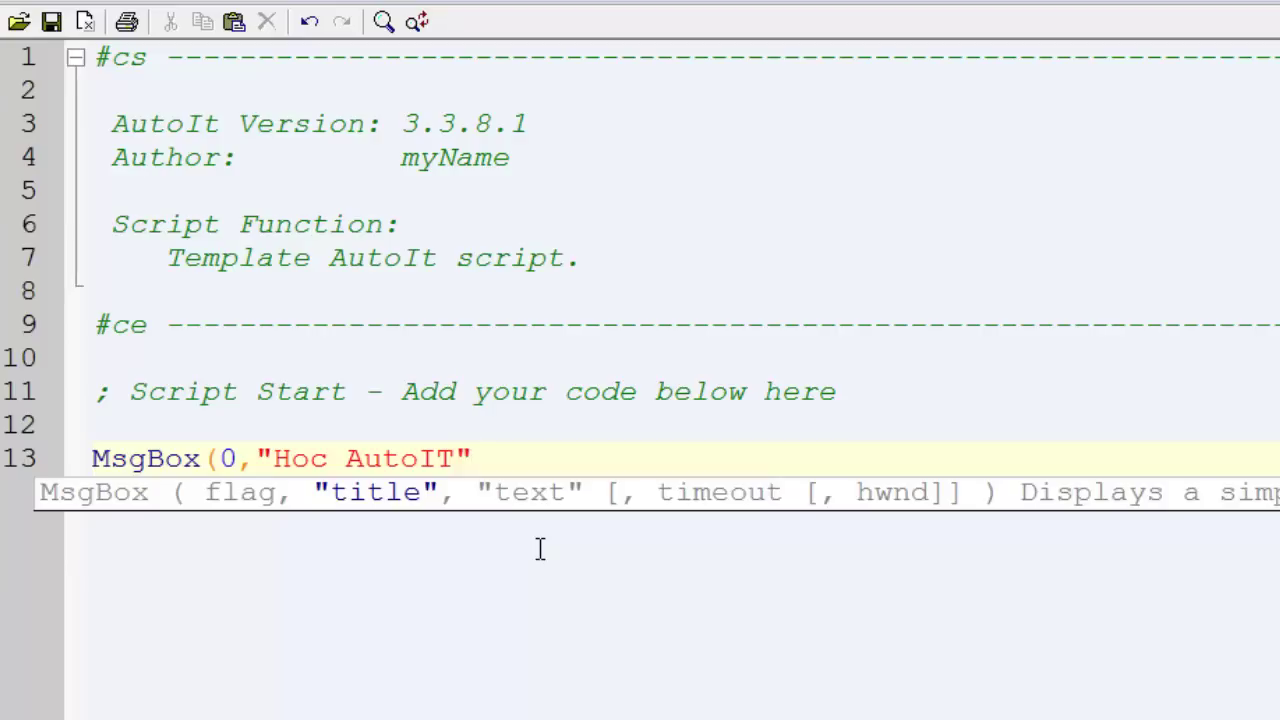
- Complete the MsgBox call with the text "Test box" and a closing parenthesis, and save the script
type(",\"TEst")
key("BackSpace")
key("BackSpace")
key("BackSpace")
type("est")
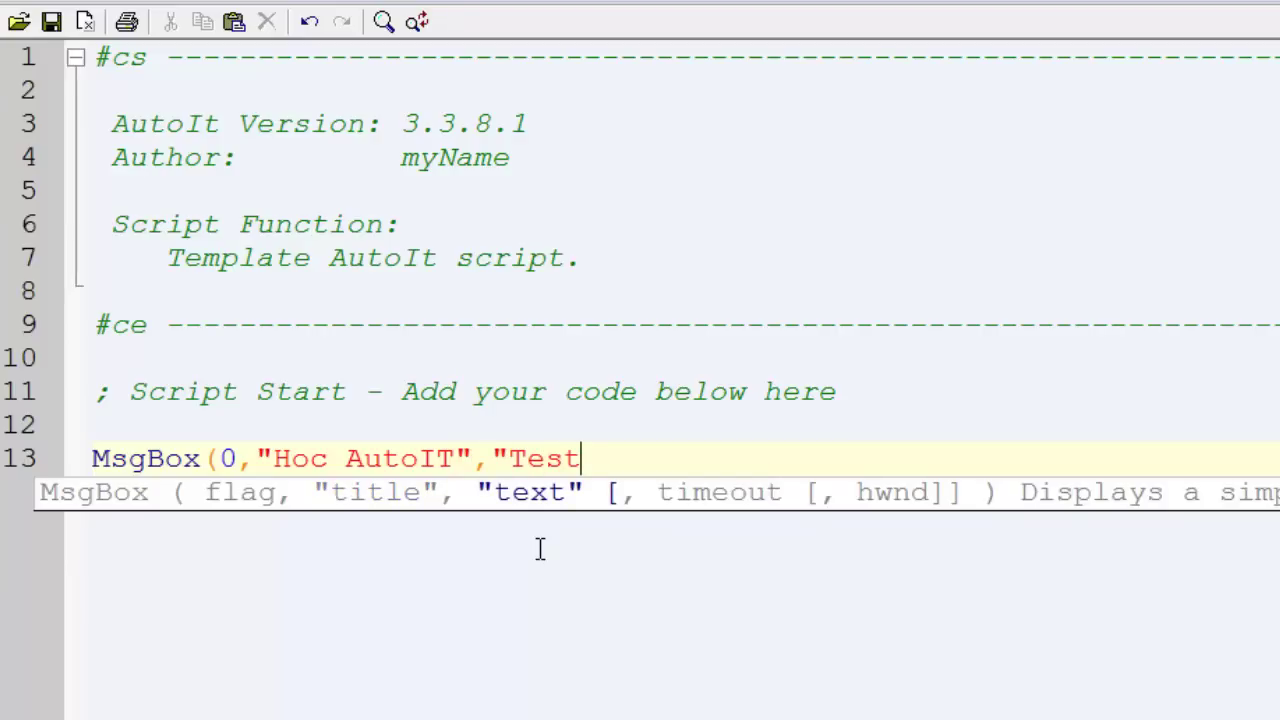
type(" box\")")
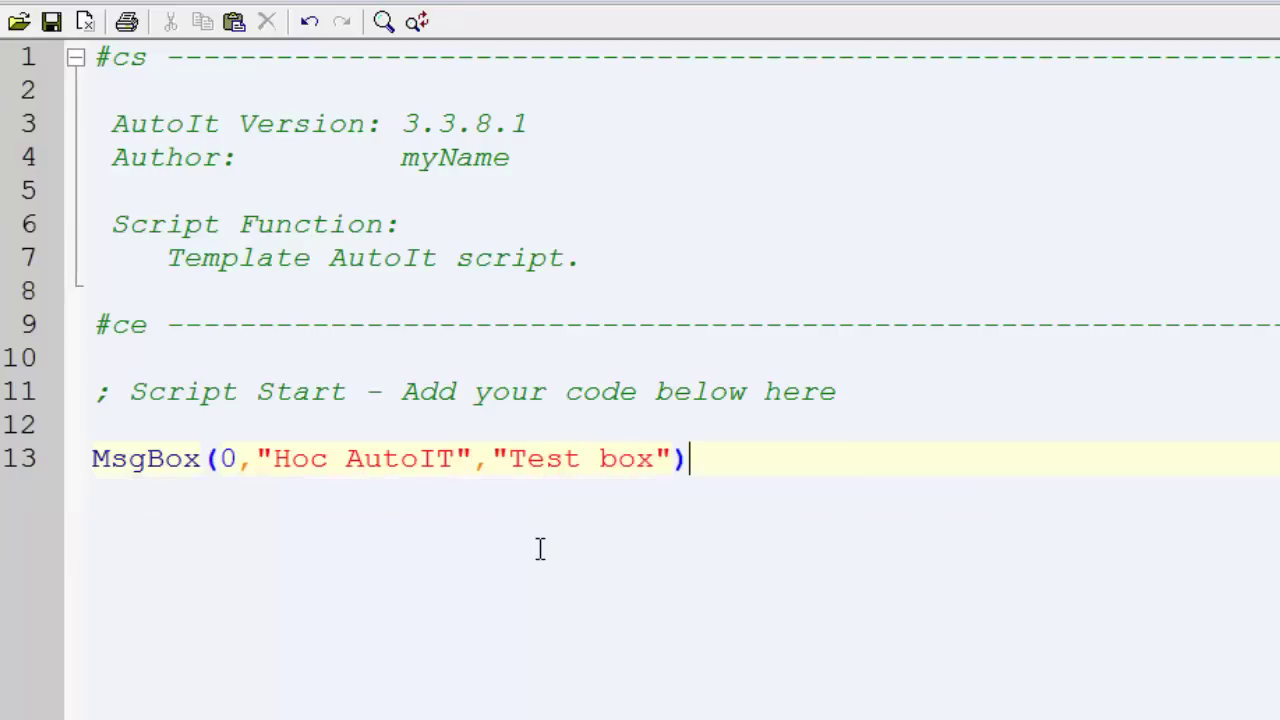
key("ctrl+s")
- Run the HelloWorld script, move its message box below the MsgBox line and dismiss it
left_click(215, 3)
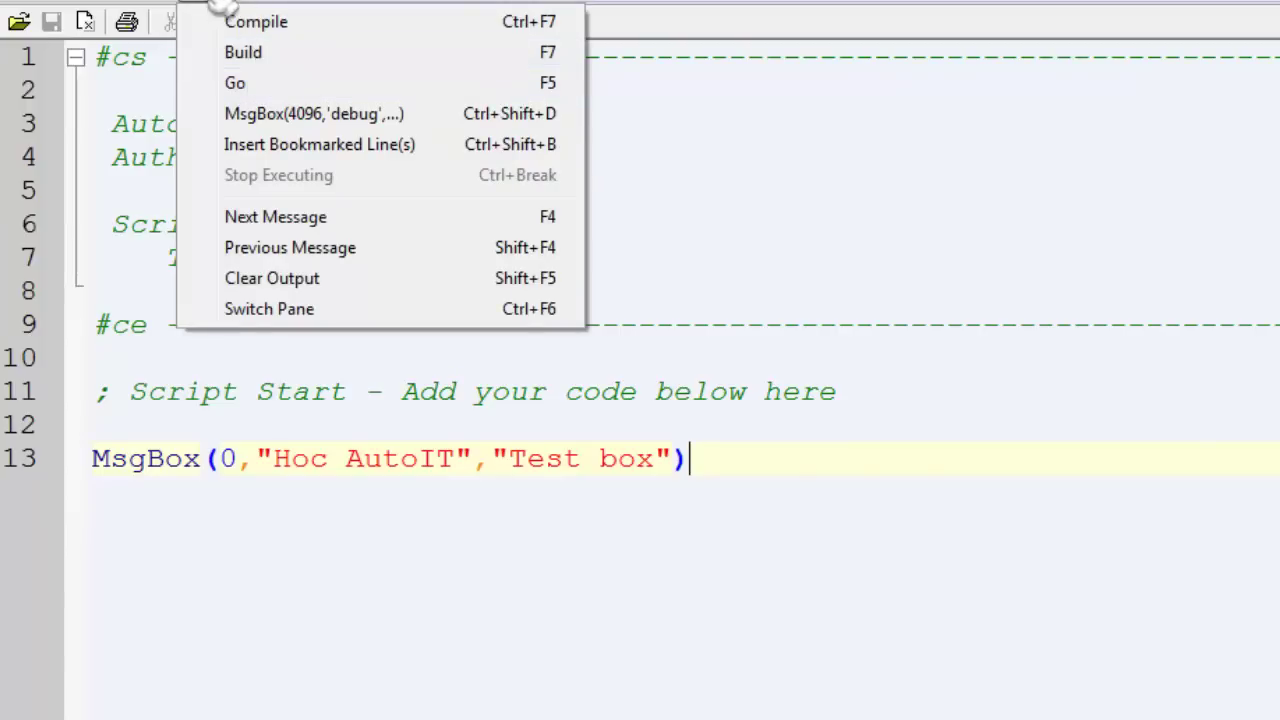
left_click(258, 84)
left_click_drag(905, 505, 945, 290)
left_click(726, 457)
left_click_drag(726, 457, 128, 57)
key("alt+Tab")
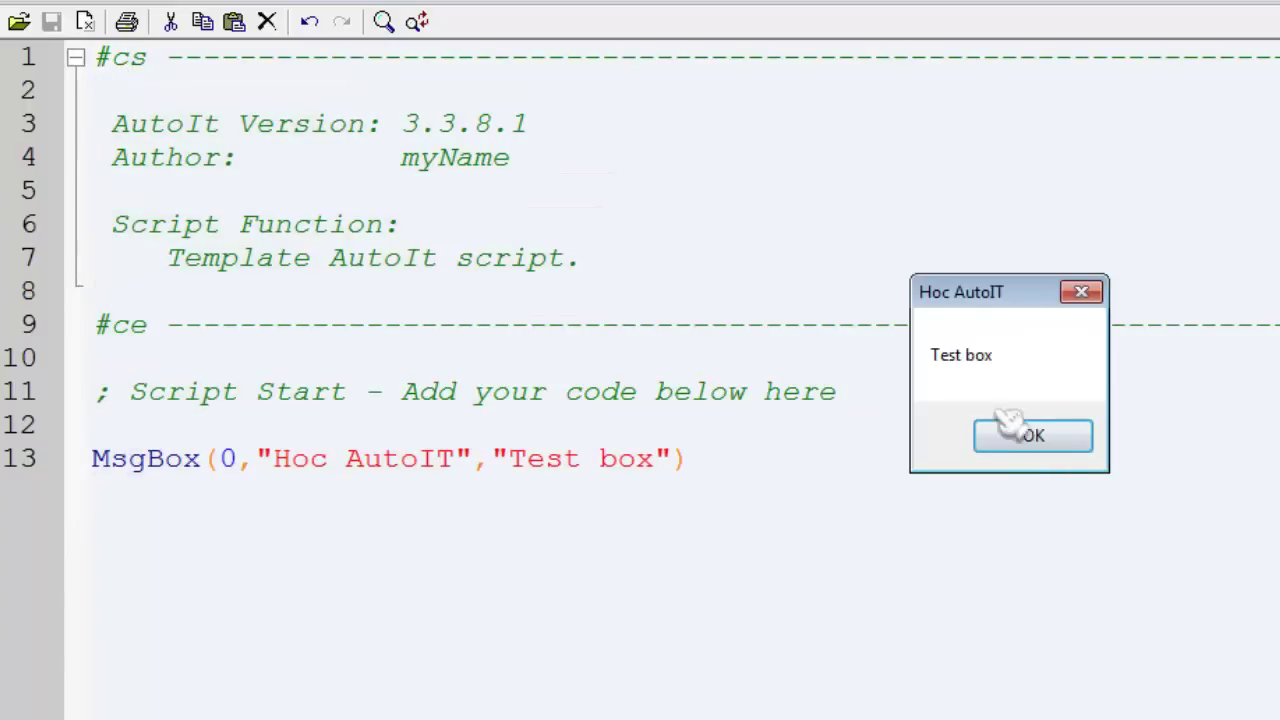
left_click_drag(977, 291, 606, 537)
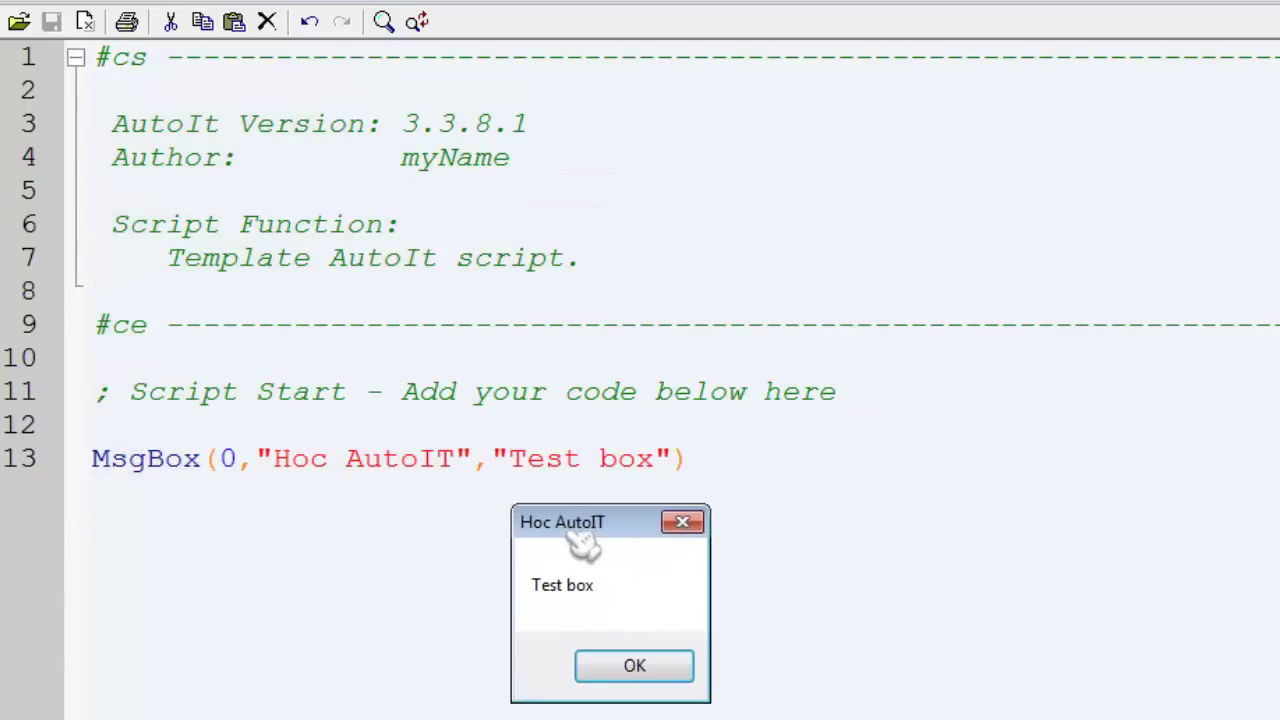
left_click(634, 666)
left_click(688, 519)
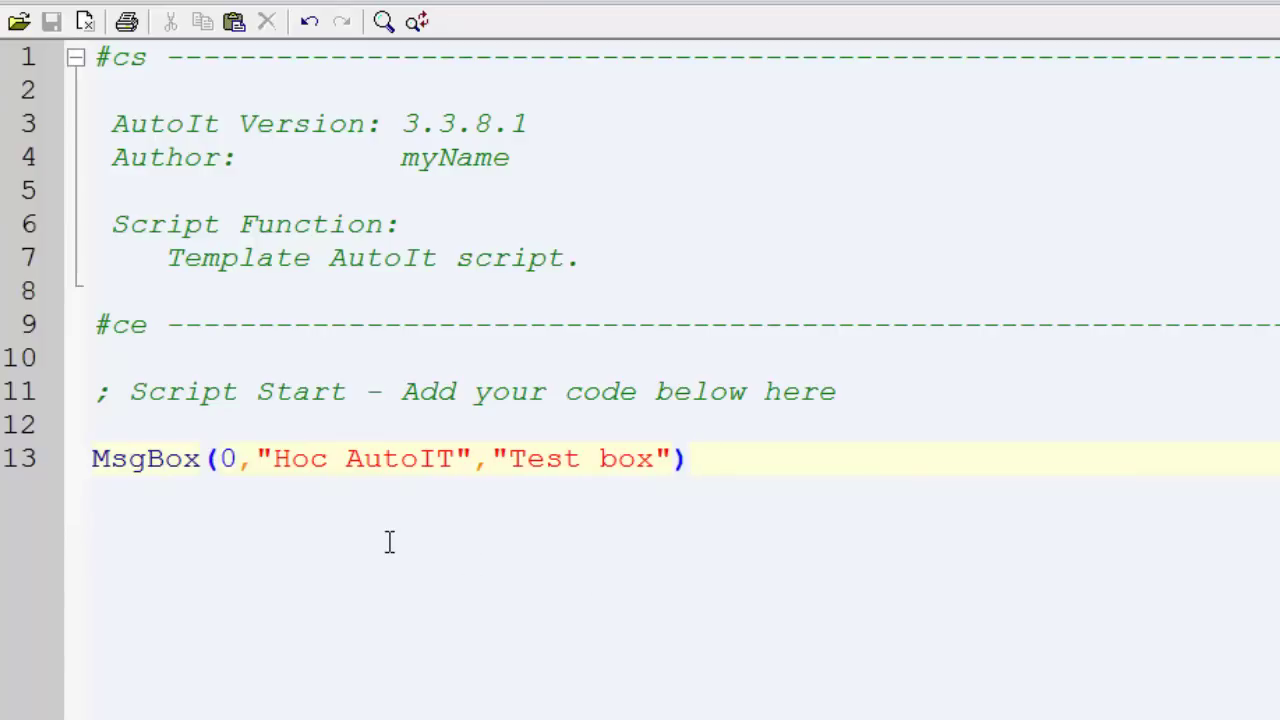
- Try to replace the message box title with the accented Vietnamese word "Học"
left_click(289, 463)
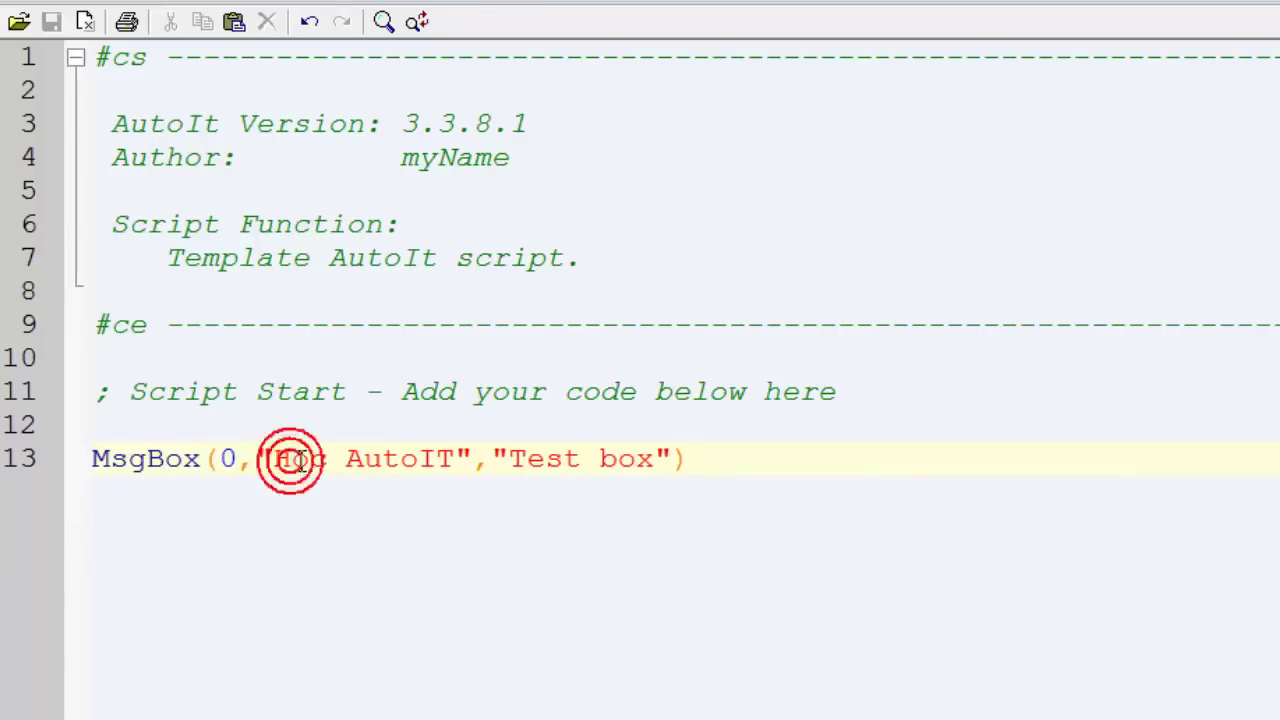
left_click_drag(271, 460, 450, 466)
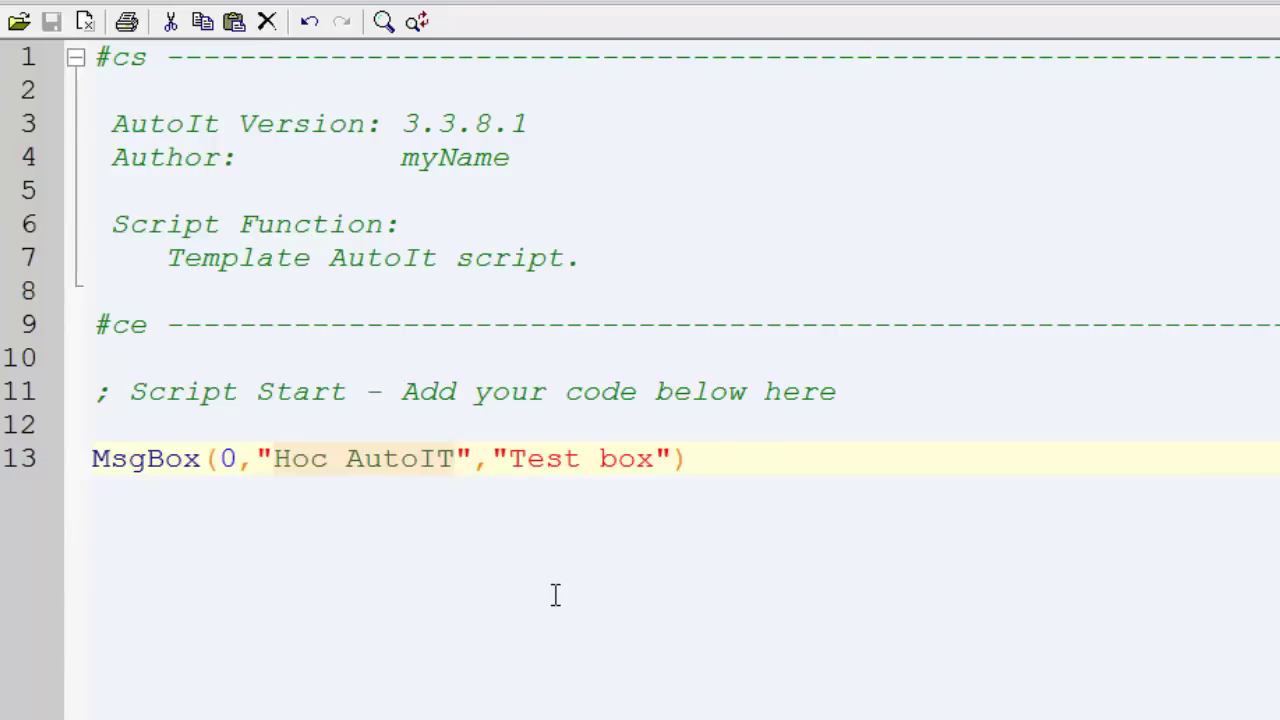
type("H?c")
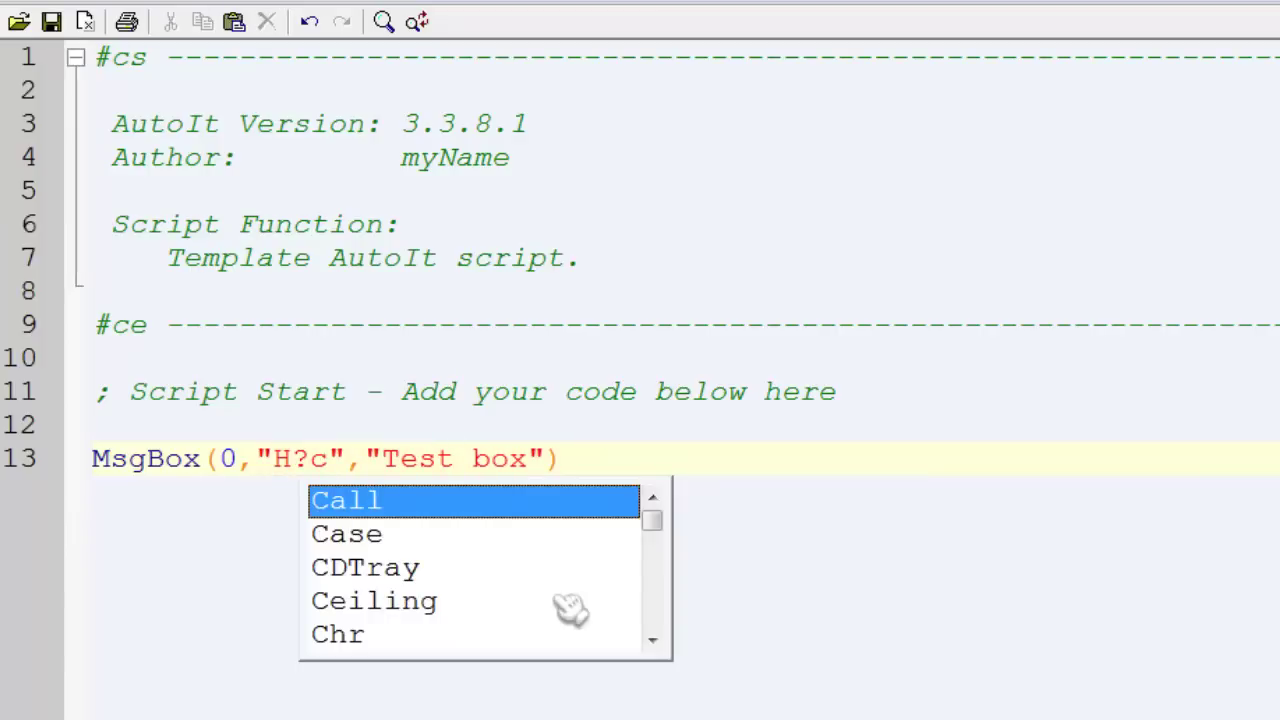
- Check the Vietnamese keyboard program's typing methods and list of other code tables
left_click(298, 455)
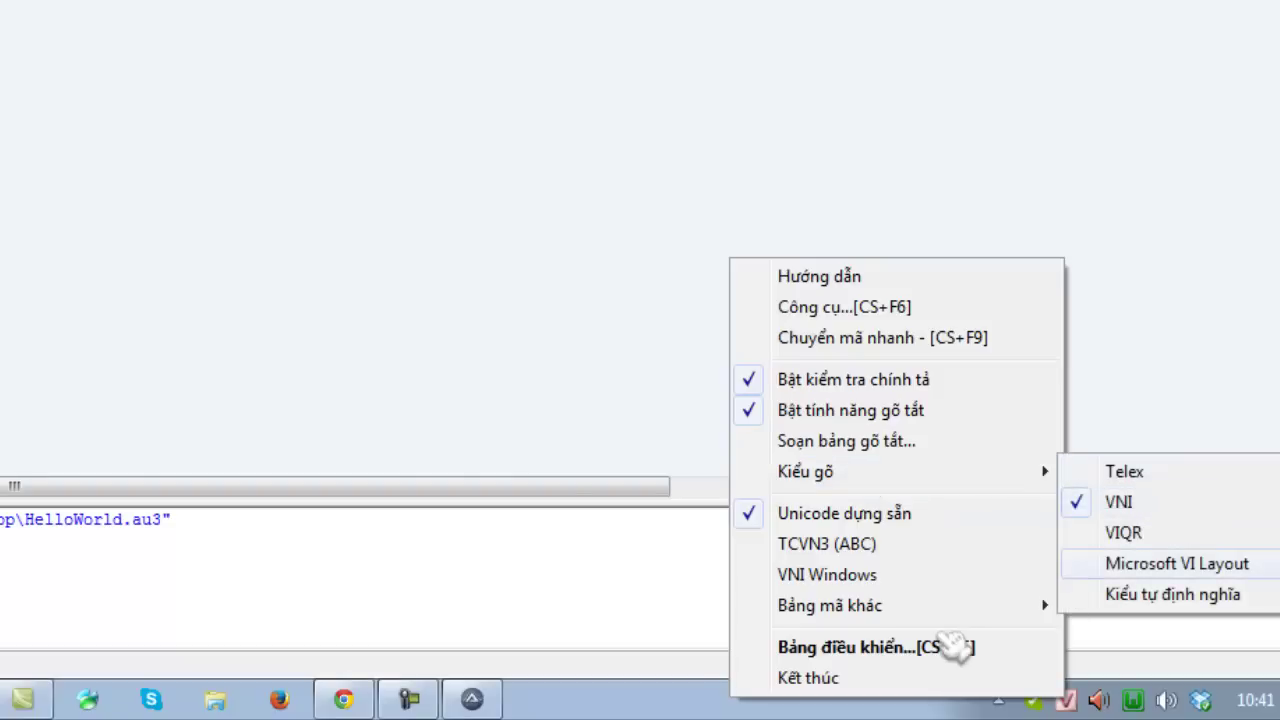
left_click(871, 605)
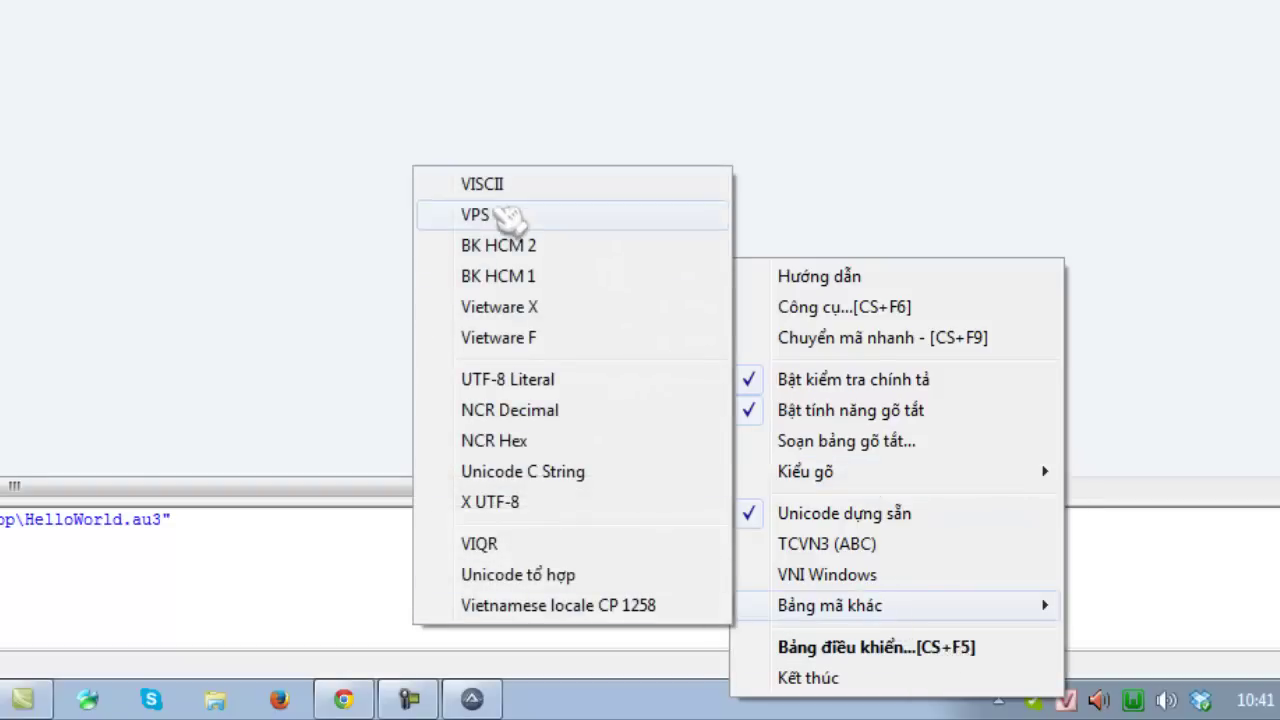
left_click(313, 40)
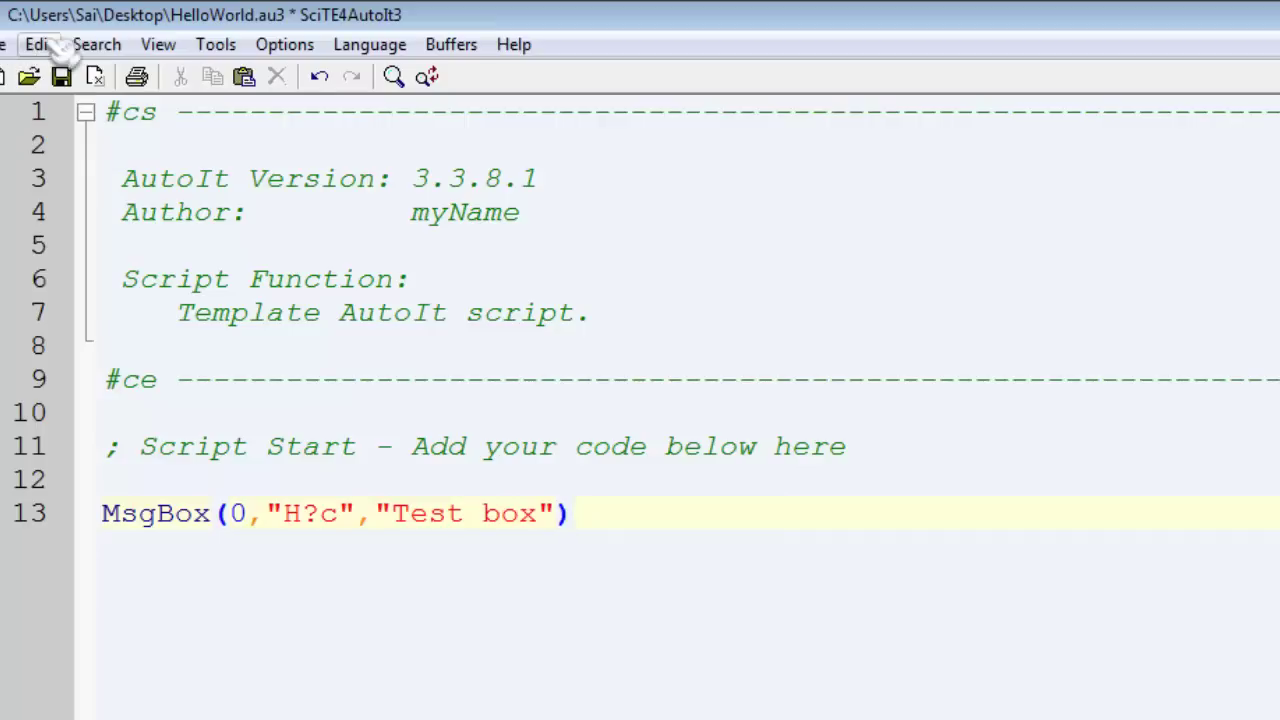
- Set the script file's encoding to UTF-8 with BOM
left_click(216, 45)
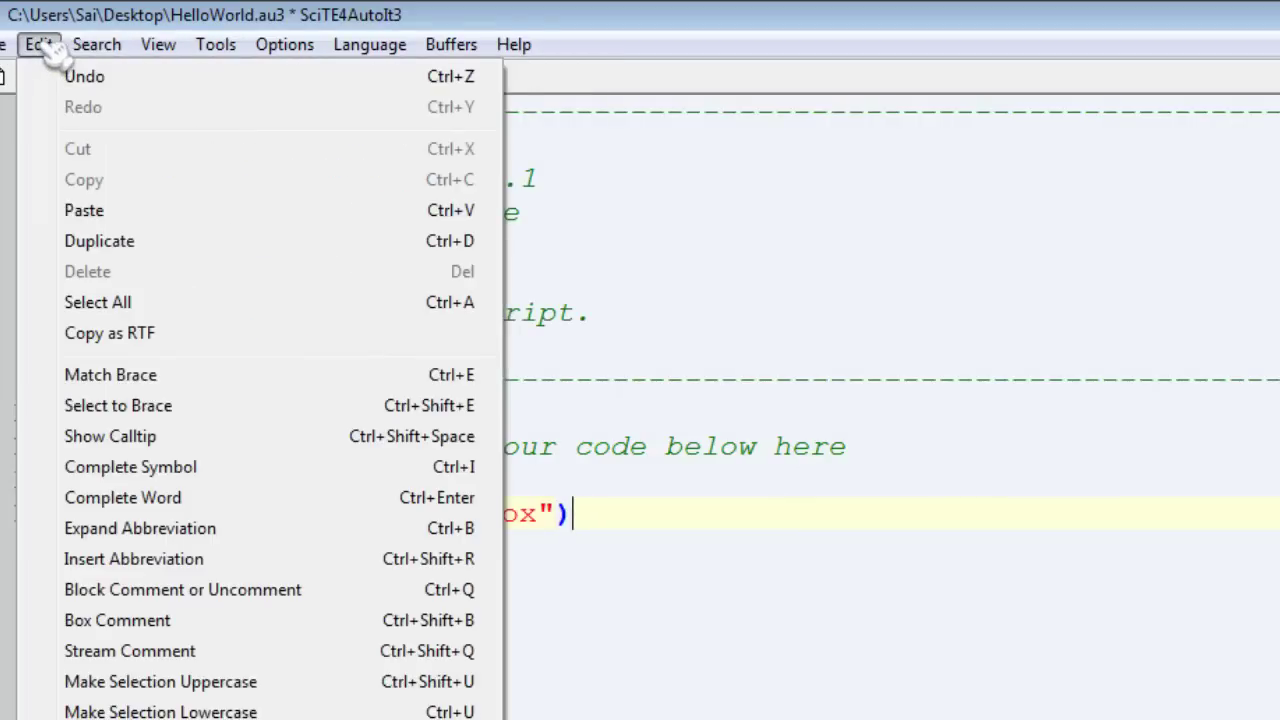
mouse_move(10, 48)
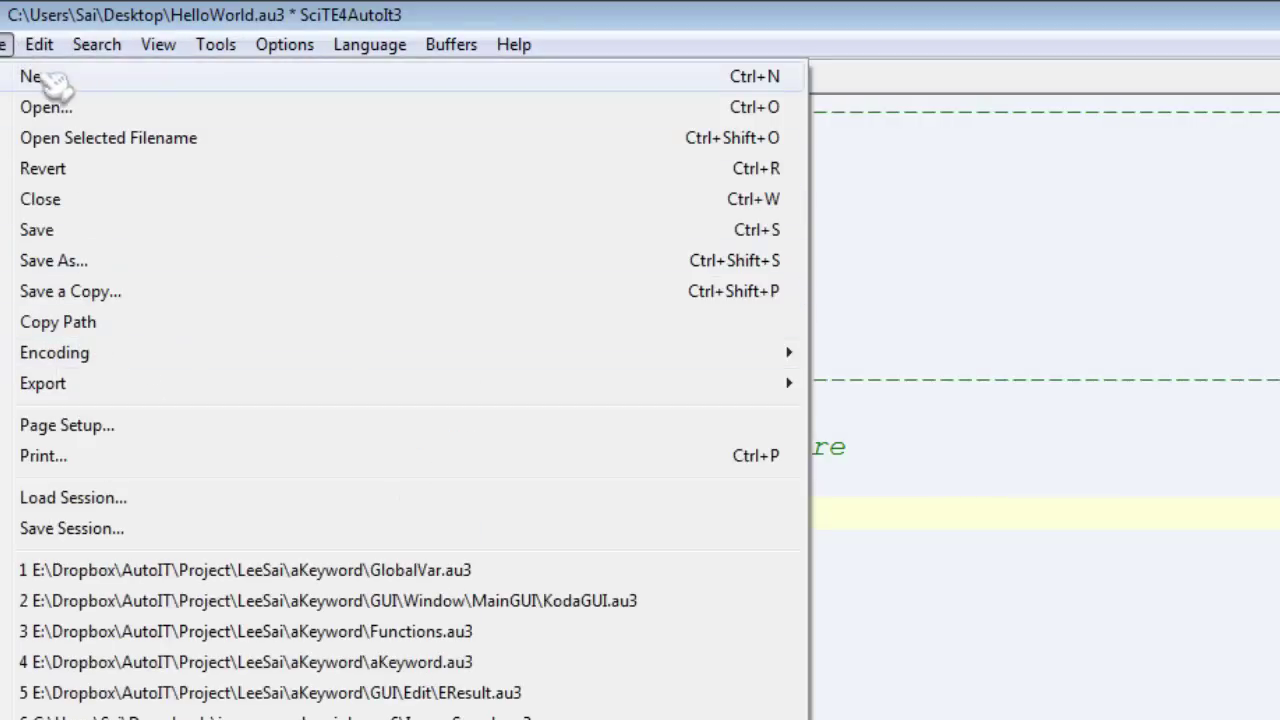
mouse_move(629, 357)
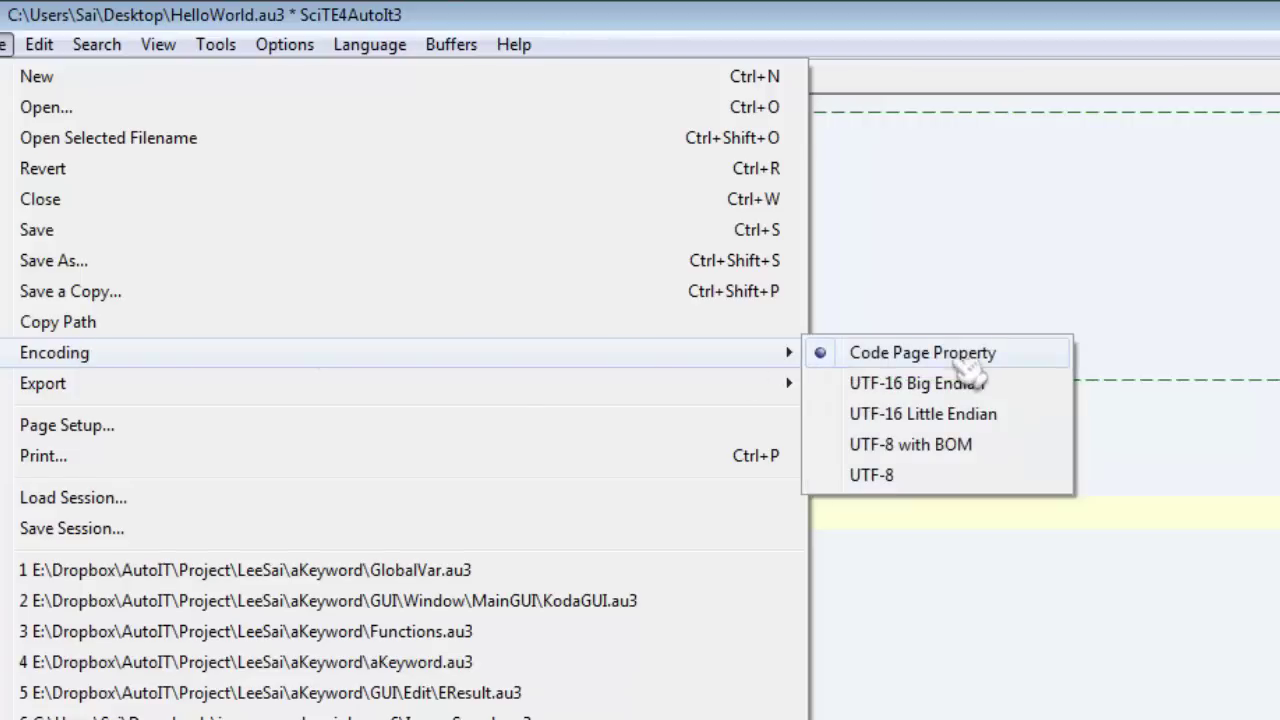
left_click(940, 448)
- Replace the message box title with "Học AutoIT" and save the script
left_click_drag(286, 512, 343, 513)
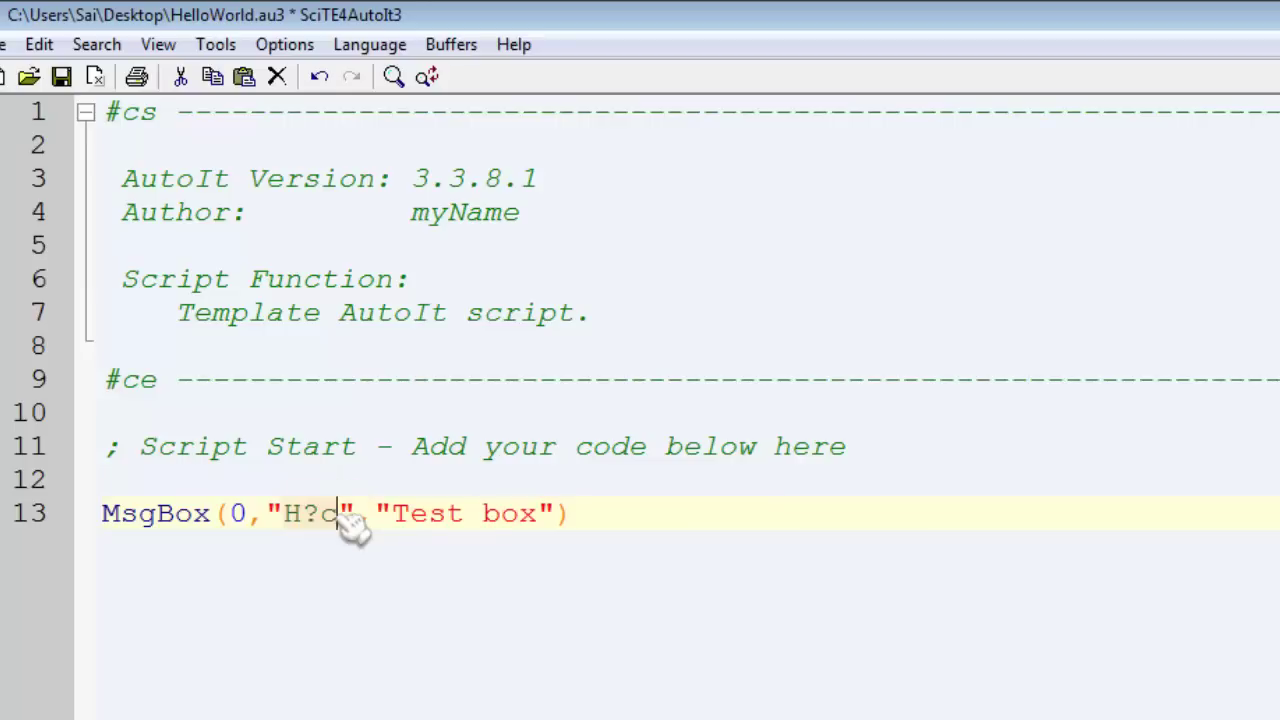
type("Học AutoIT")
key("ctrl+s")
- Replace the message text "Test box" with "Hiện tiếng việt" and save the script
left_click(522, 513)
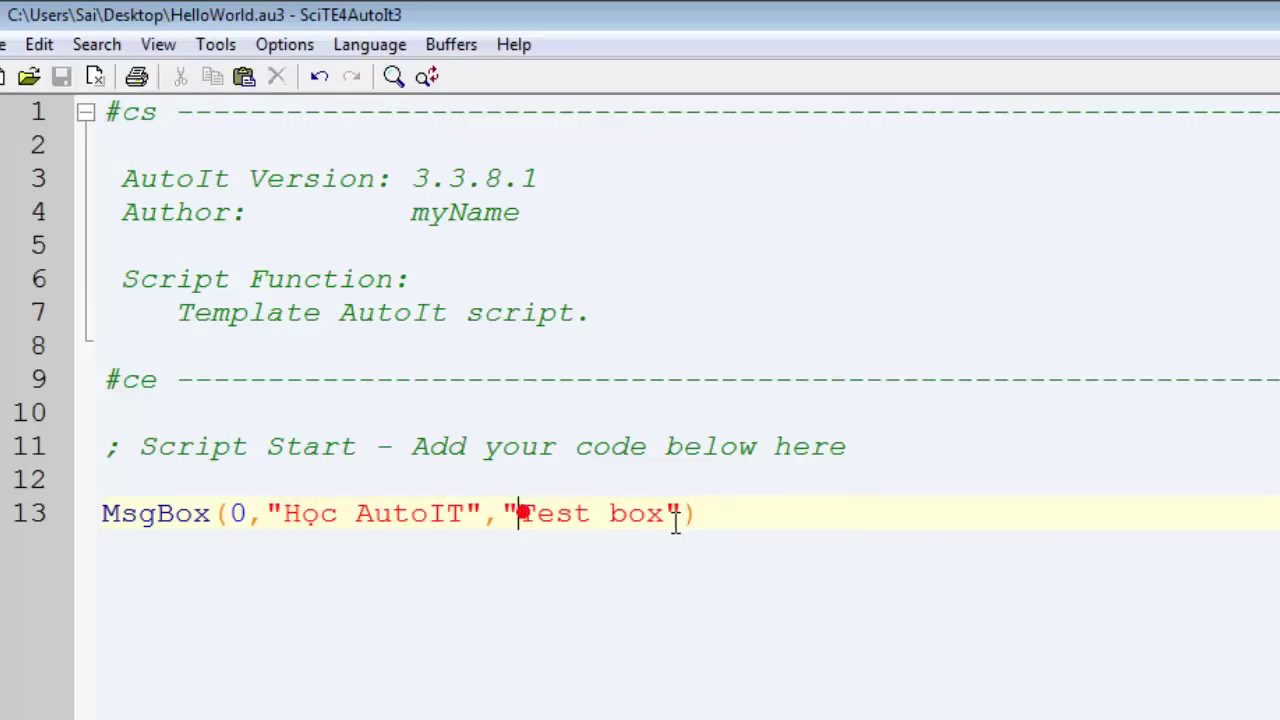
left_click(666, 514, "shift")
type("Hiện tiếng ")
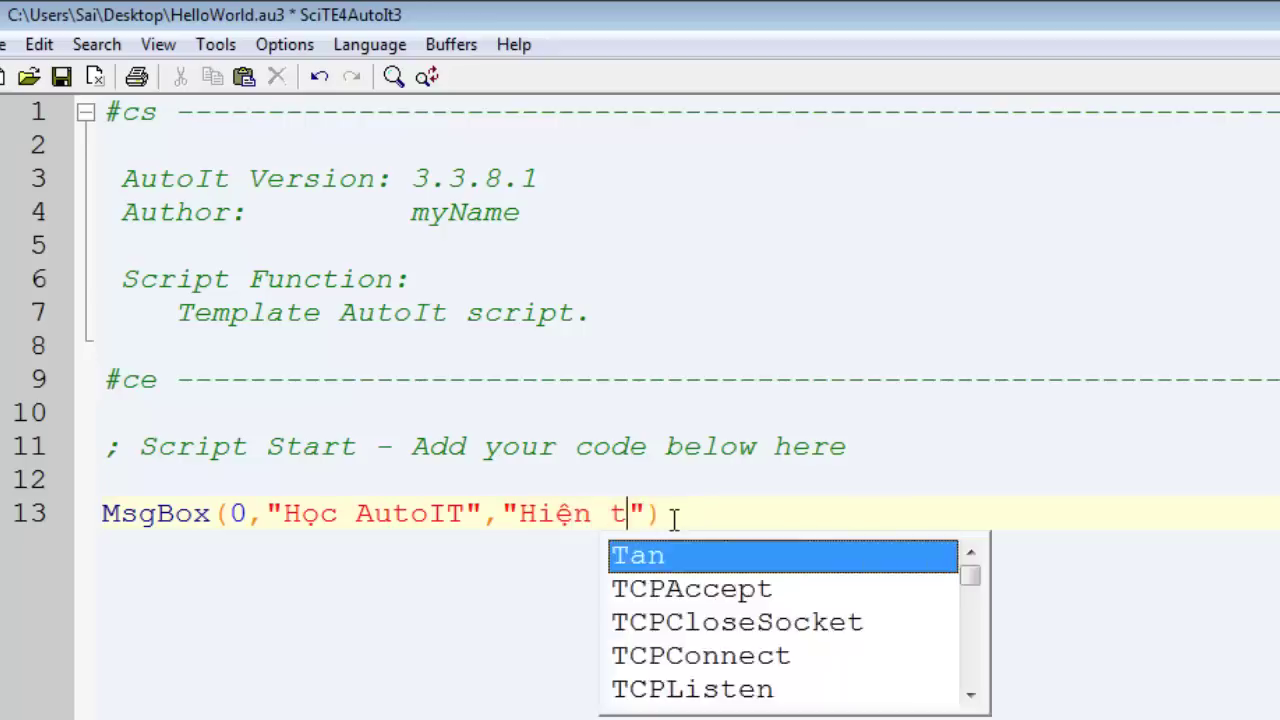
type("việt")
key("ctrl+s")
left_click(697, 517)
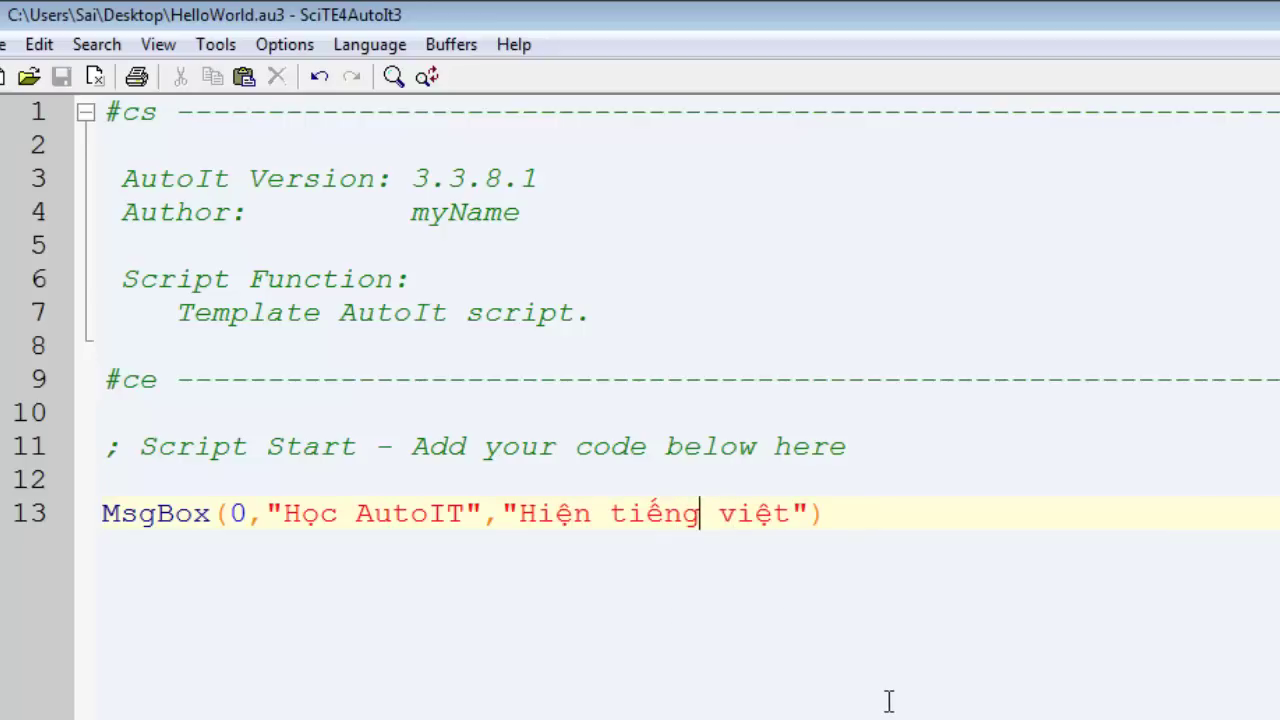
- Run the script with the Vietnamese text, move its message box under the code and dismiss it
left_click(216, 44)
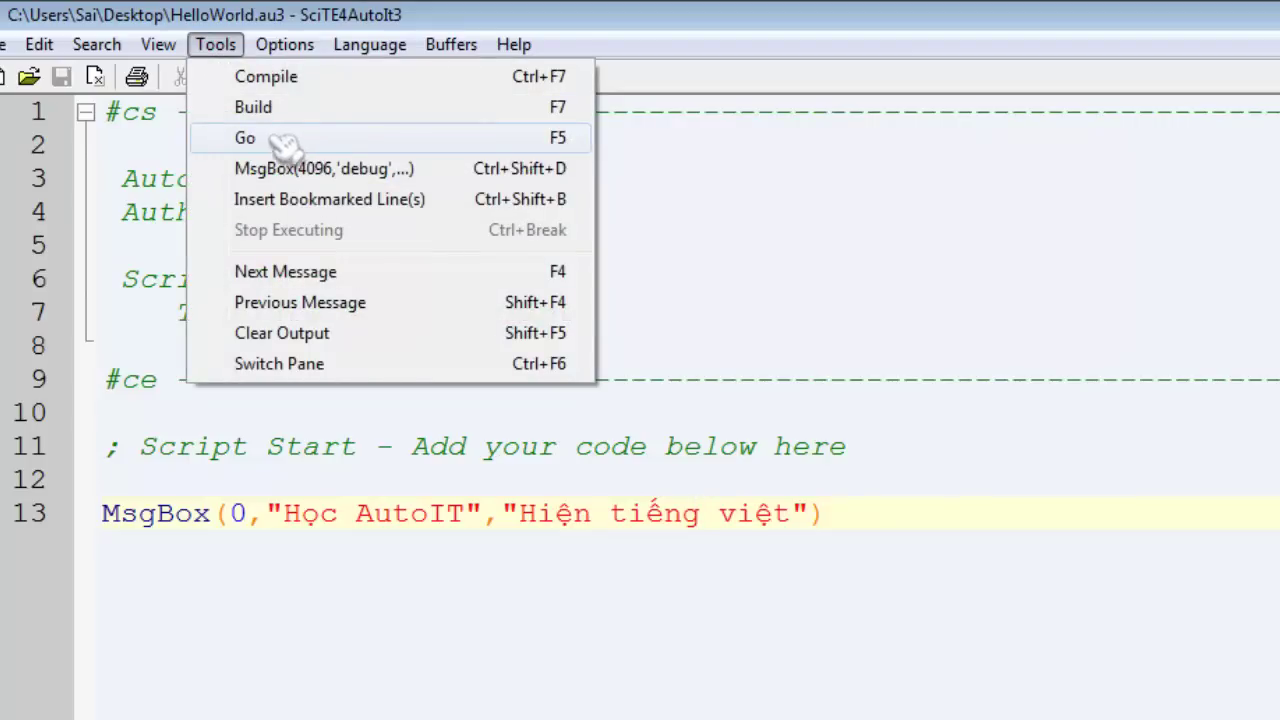
left_click(500, 143)
left_click_drag(960, 565, 645, 573)
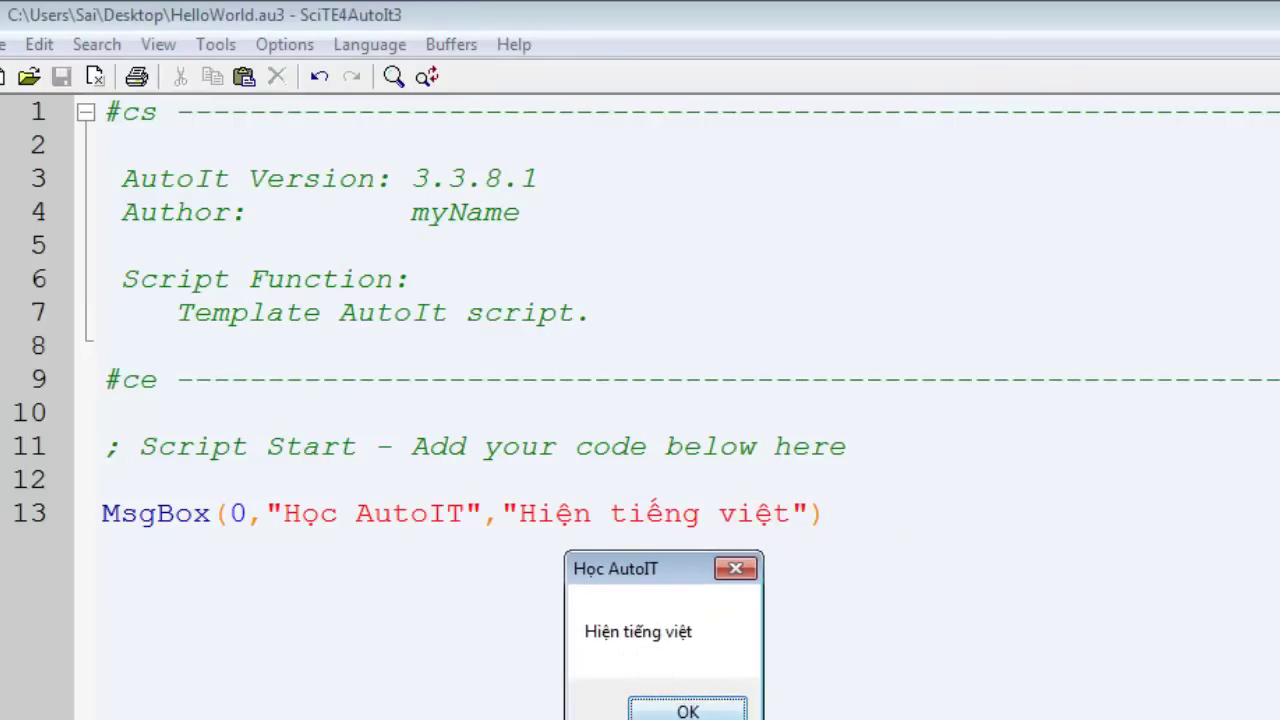
left_click(688, 711)
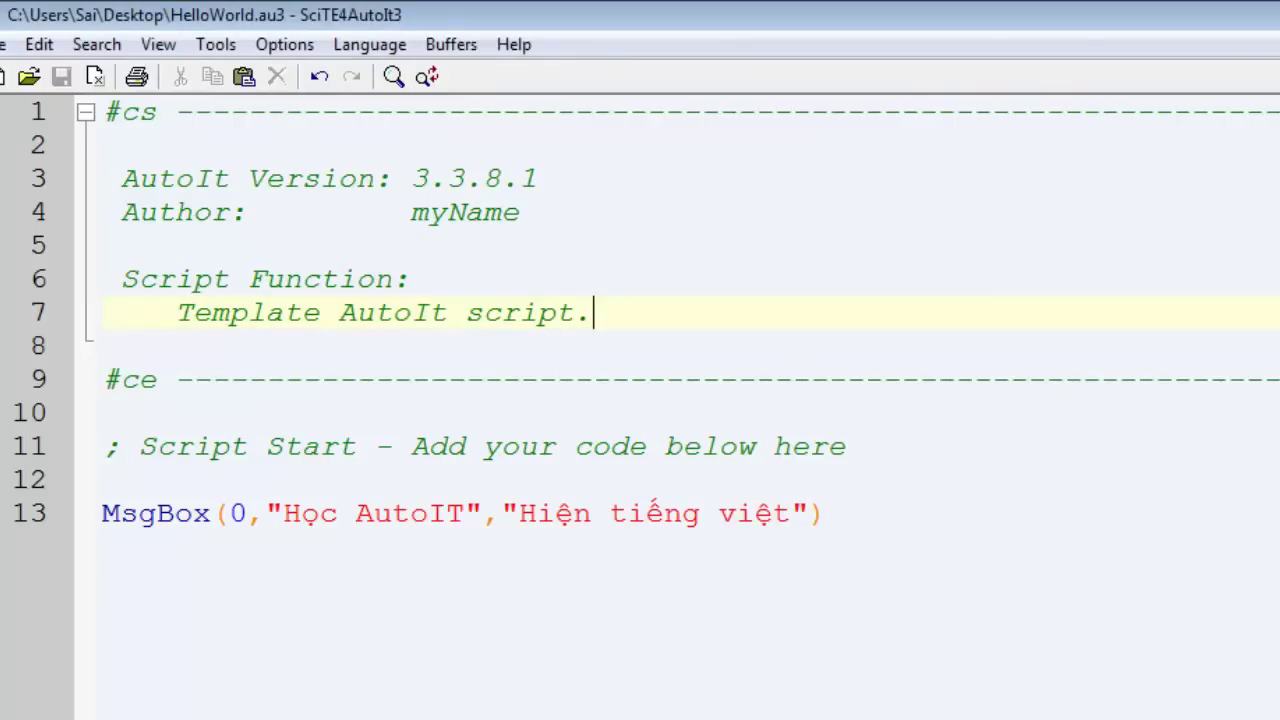
- Switch to Chrome, close the Downloads page and review the tutorial's section on creating and editing an .au3 script
key("alt+Tab")
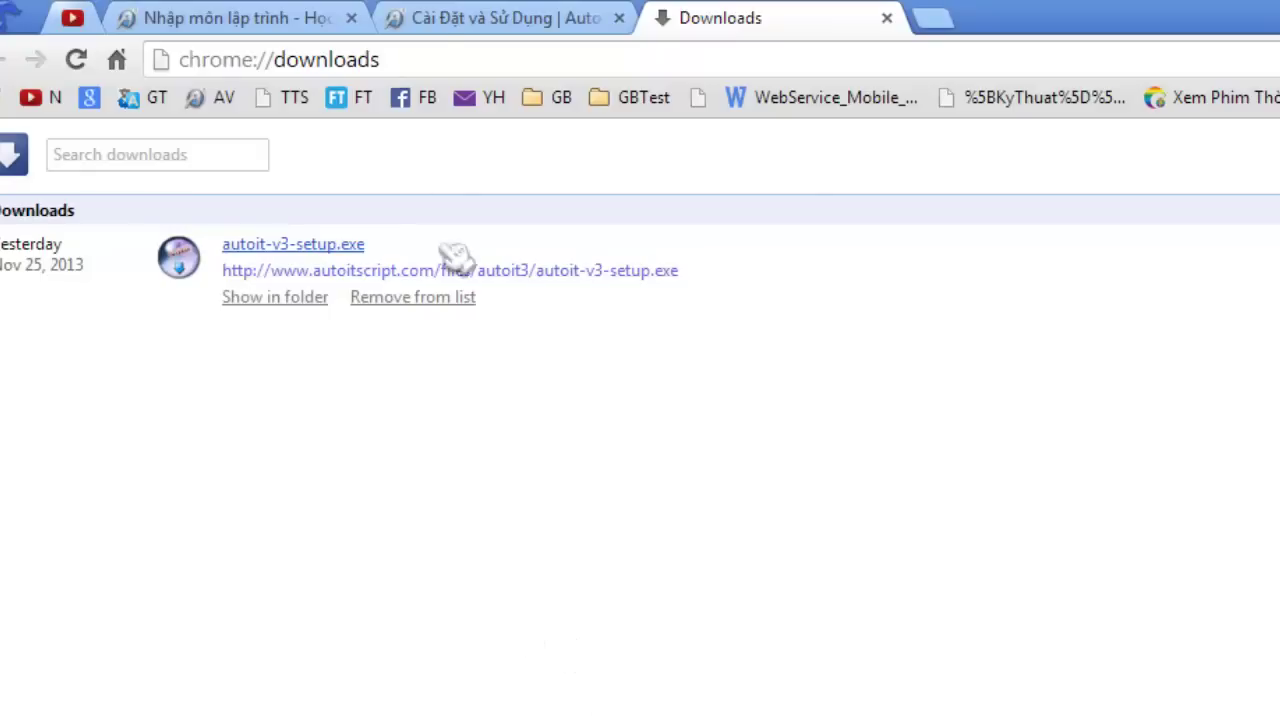
left_click(887, 18)
scroll(1080, 532, "down", 2)
scroll(500, 640, "down", 3)
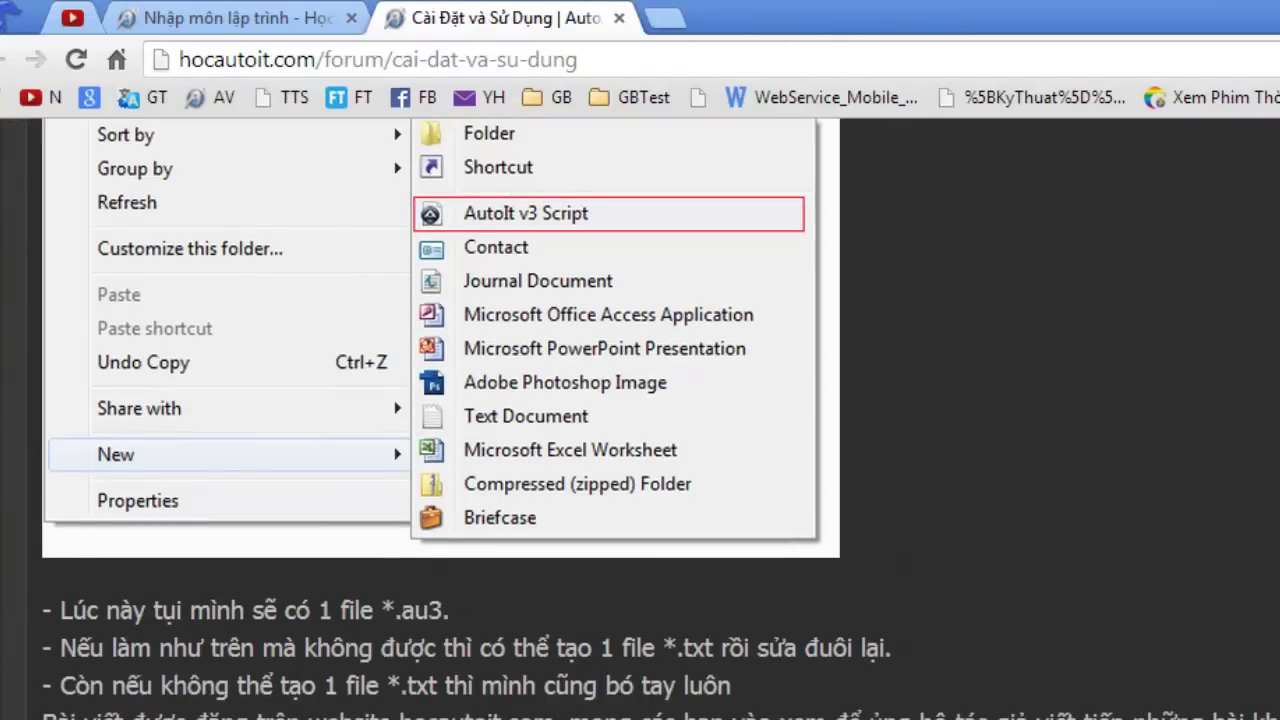
scroll(640, 420, "down", 10)
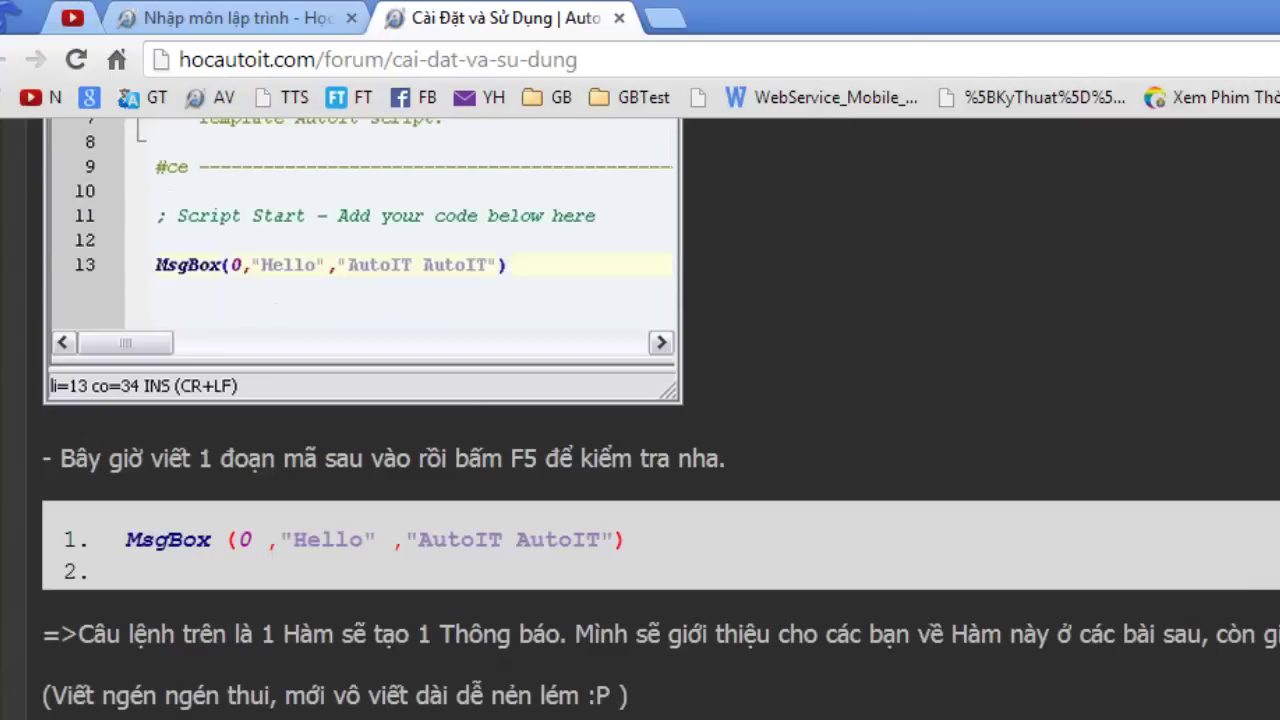
scroll(660, 705, "up", 4)
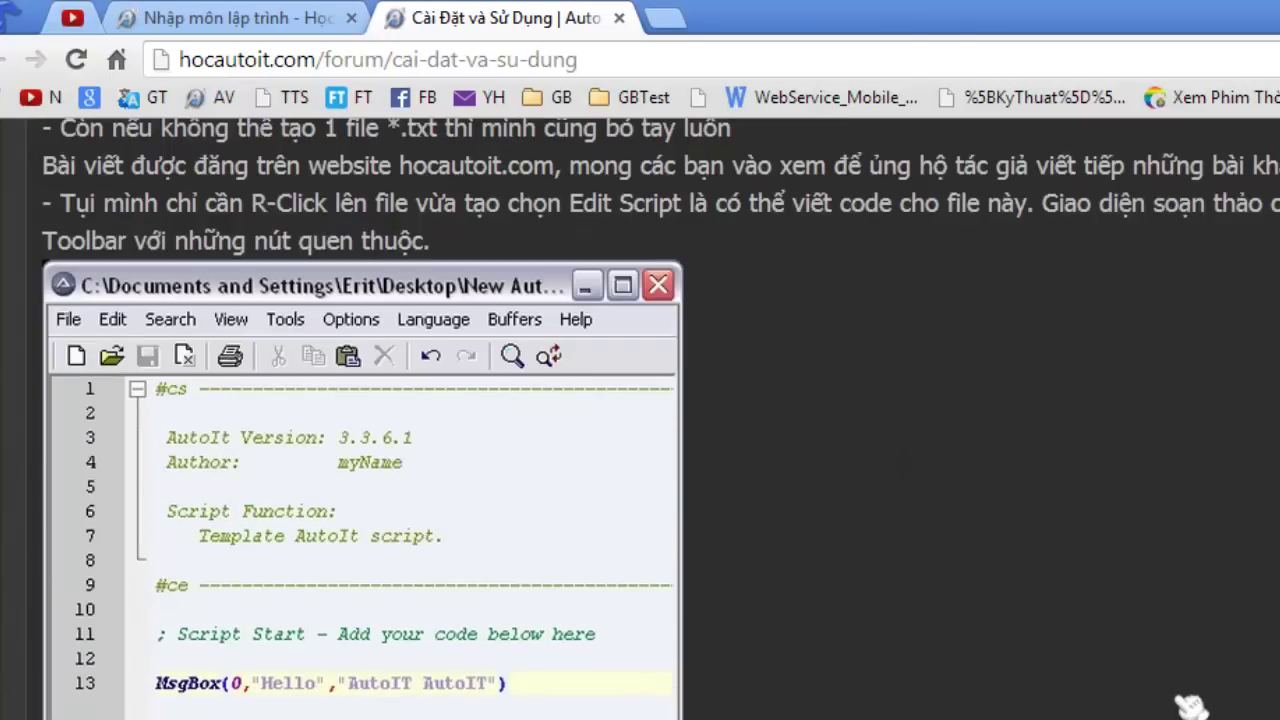
scroll(1190, 705, "up", 4)
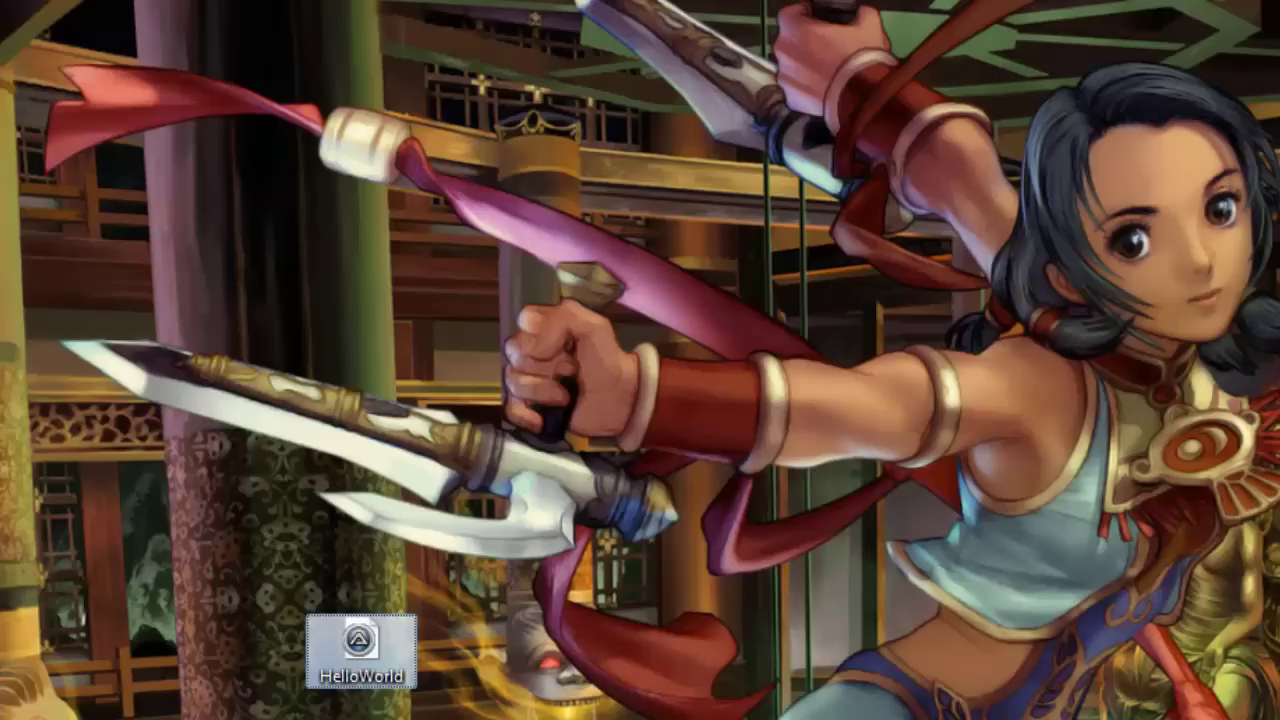
- Open a Windows Explorer window and turn off "Hide extensions for known file types" in the folder options
right_click(720, 719)
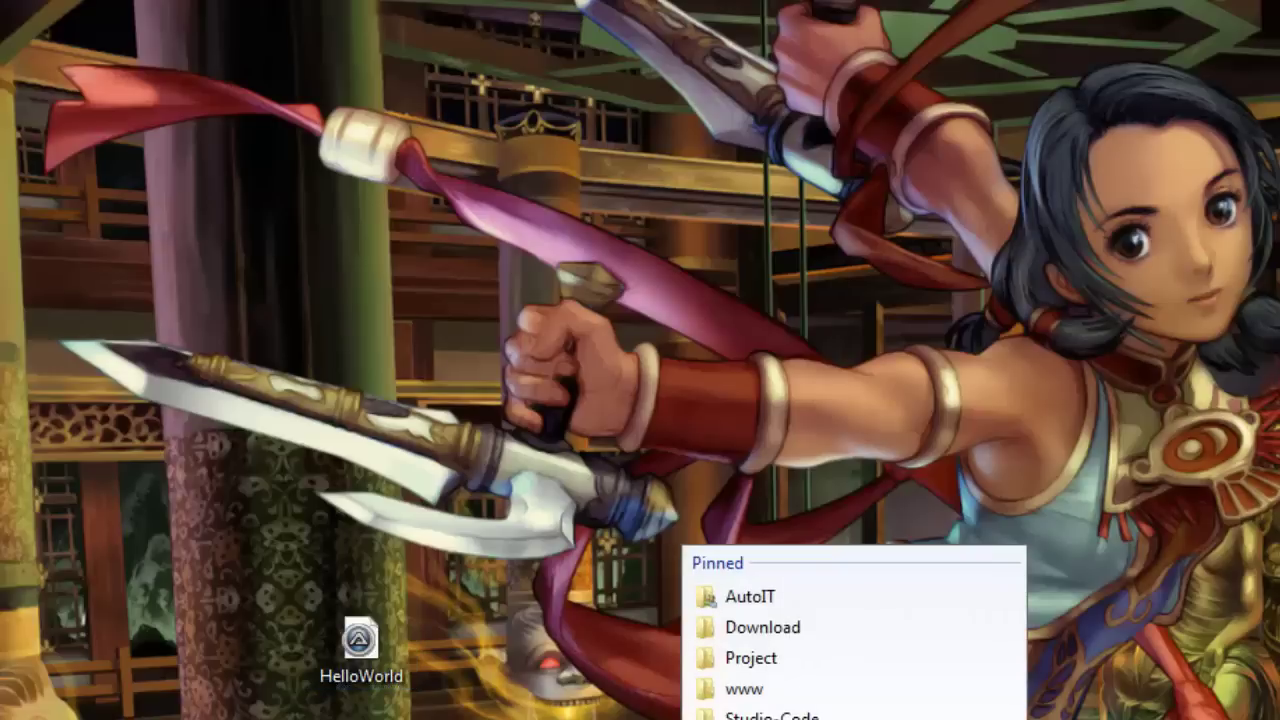
left_click(720, 719)
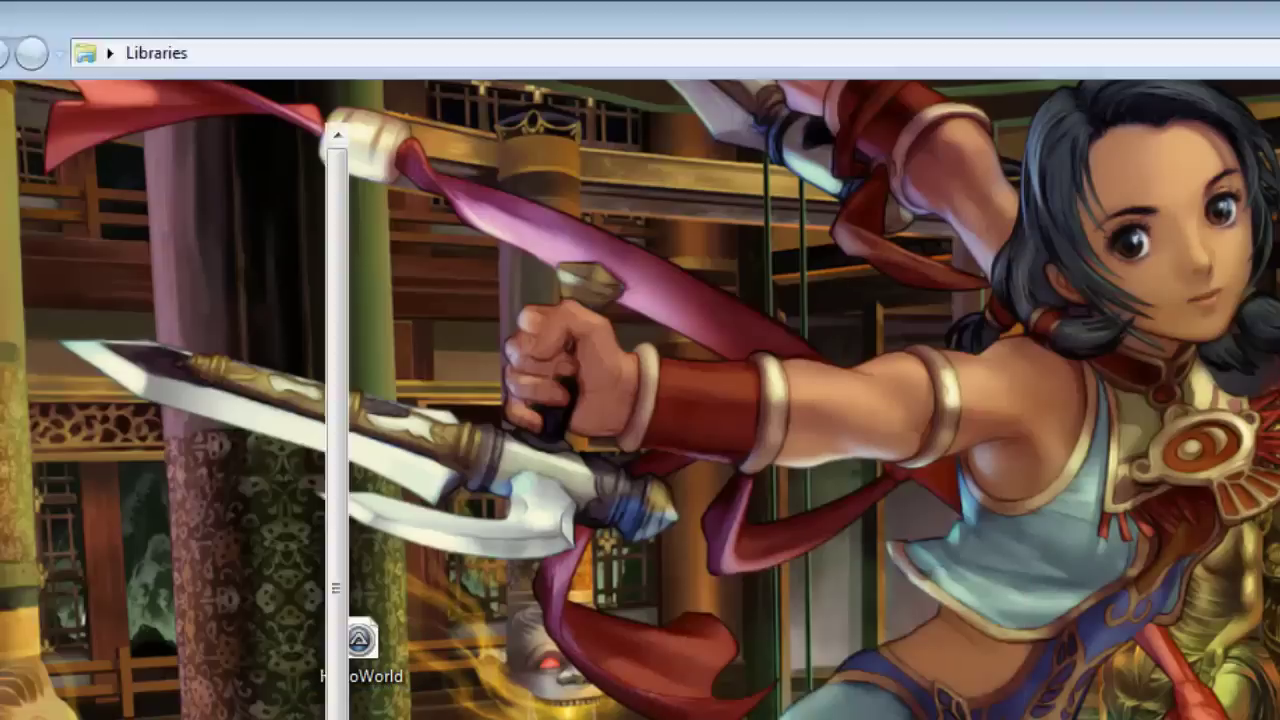
key("alt")
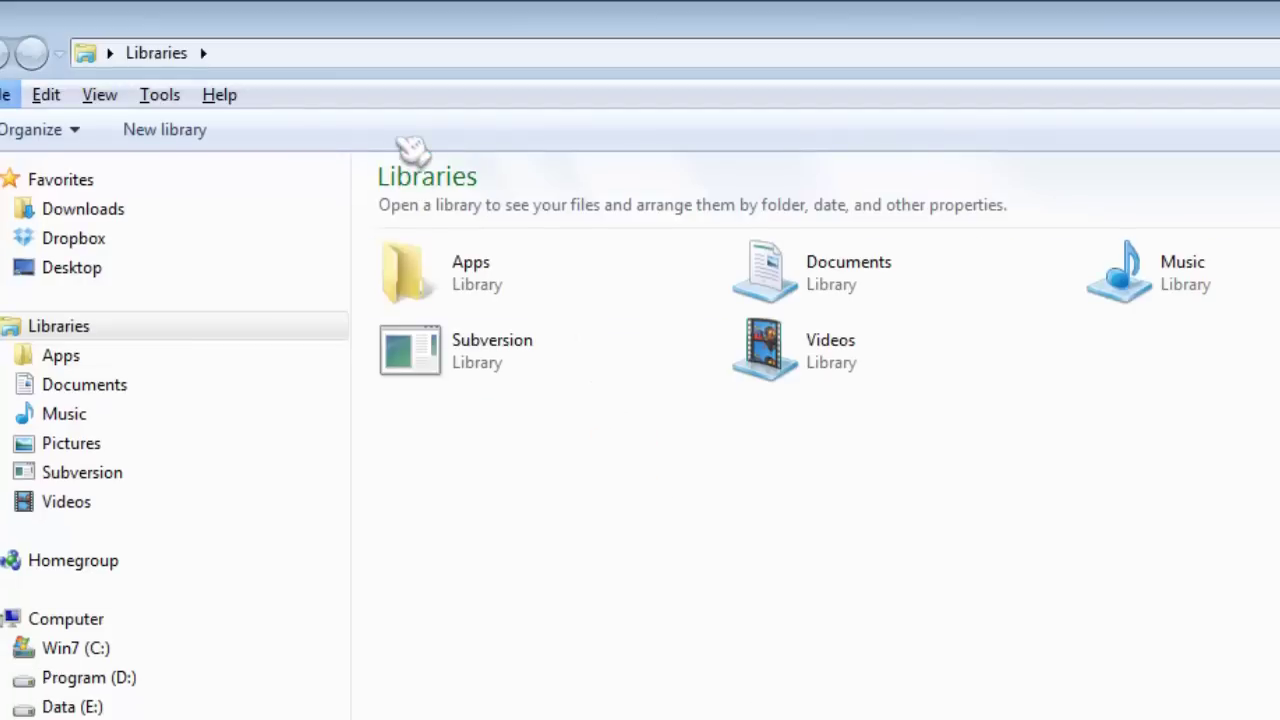
left_click(160, 94)
left_click(236, 231)
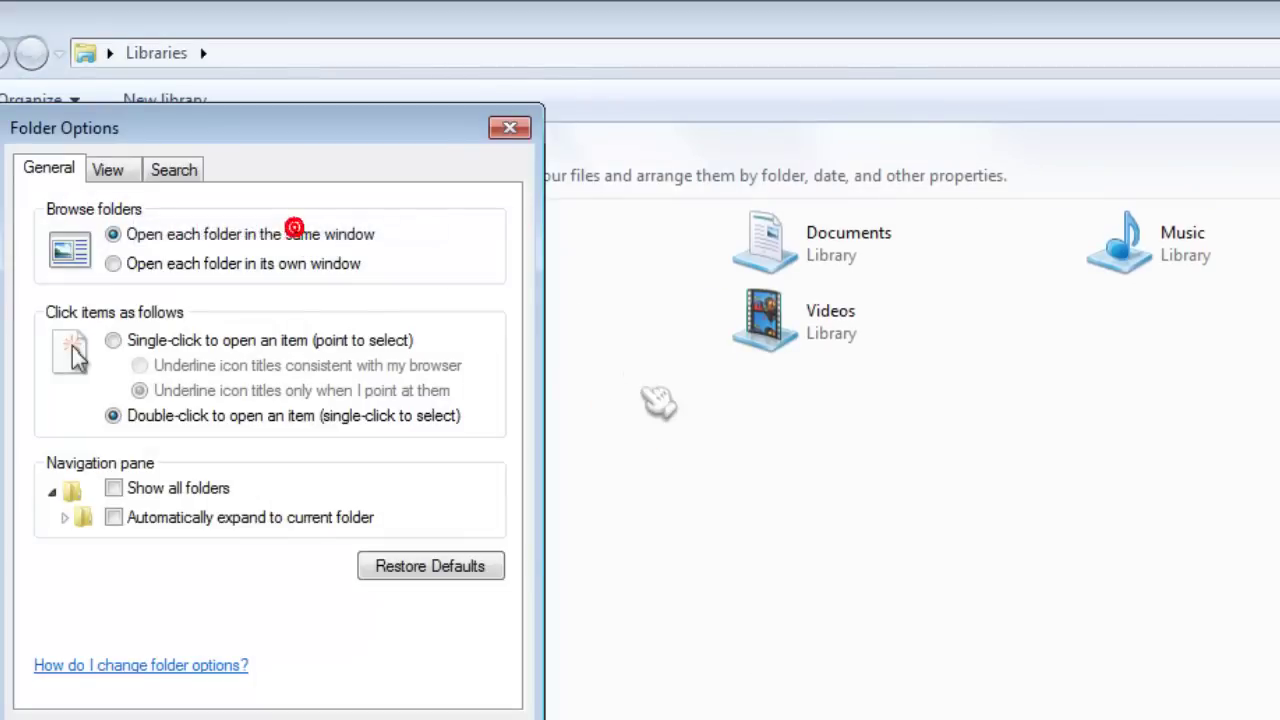
left_click(108, 169)
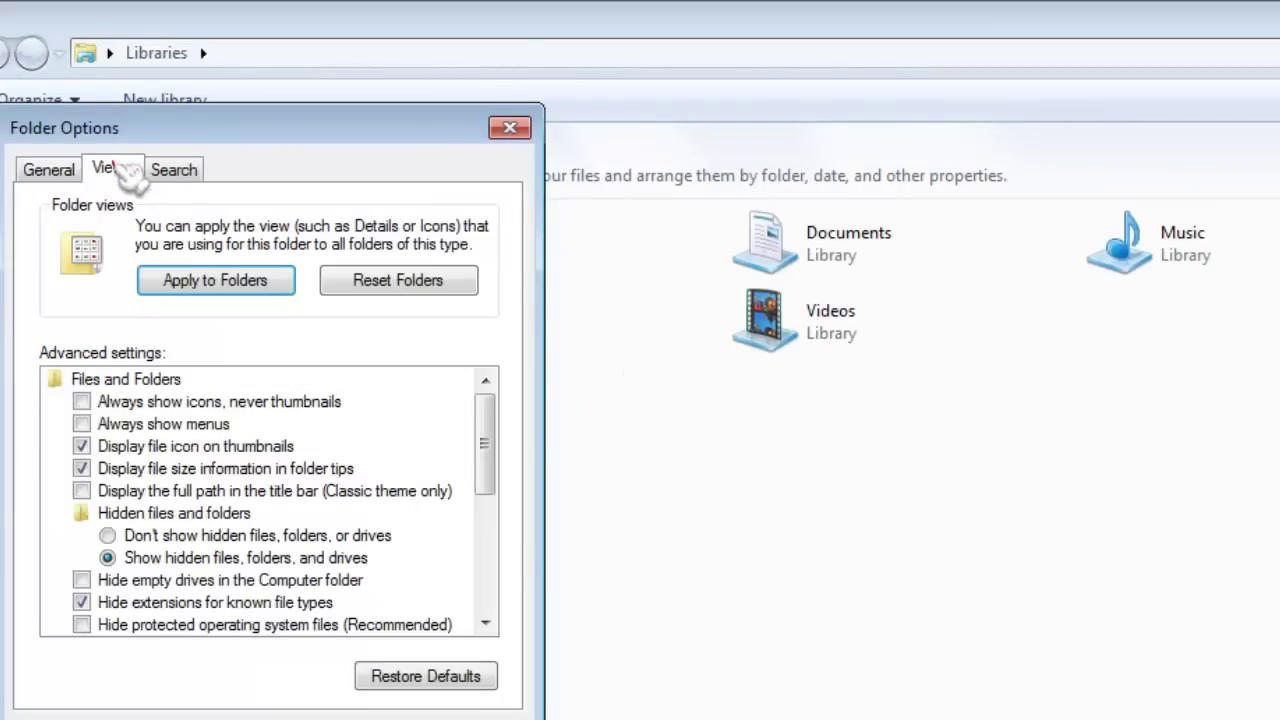
left_click(82, 603)
left_click(501, 716)
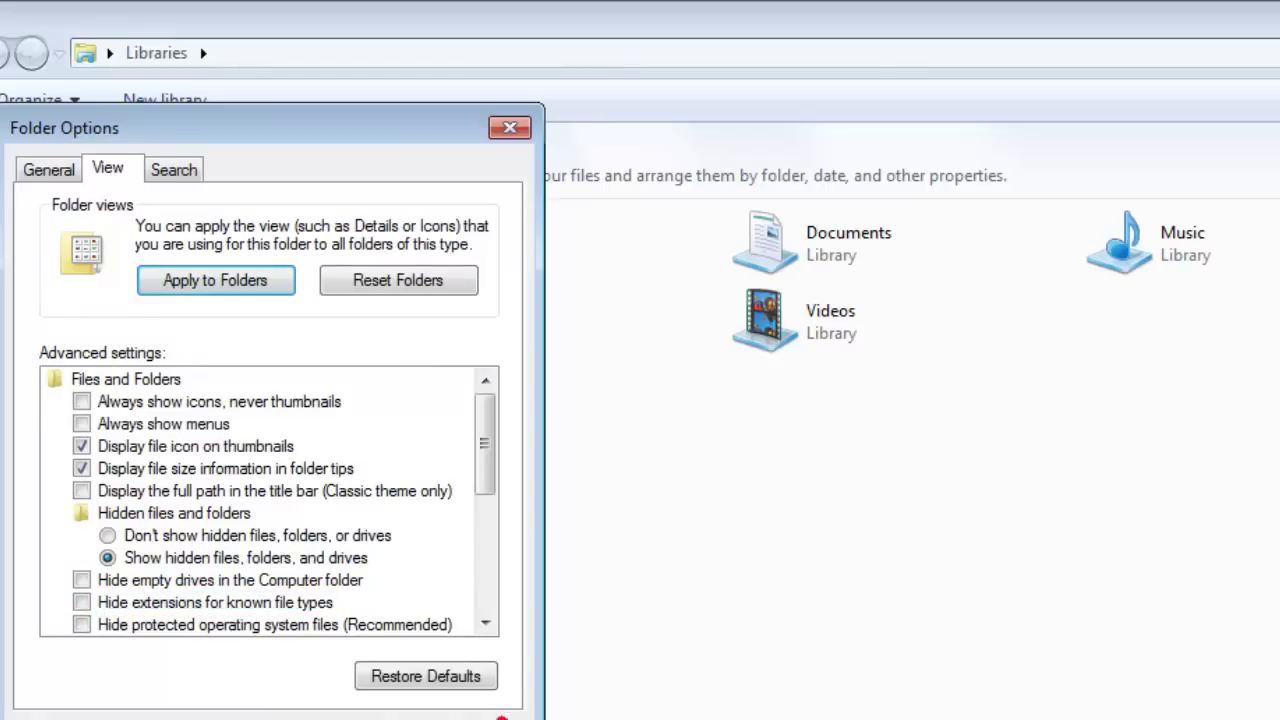
left_click(266, 714)
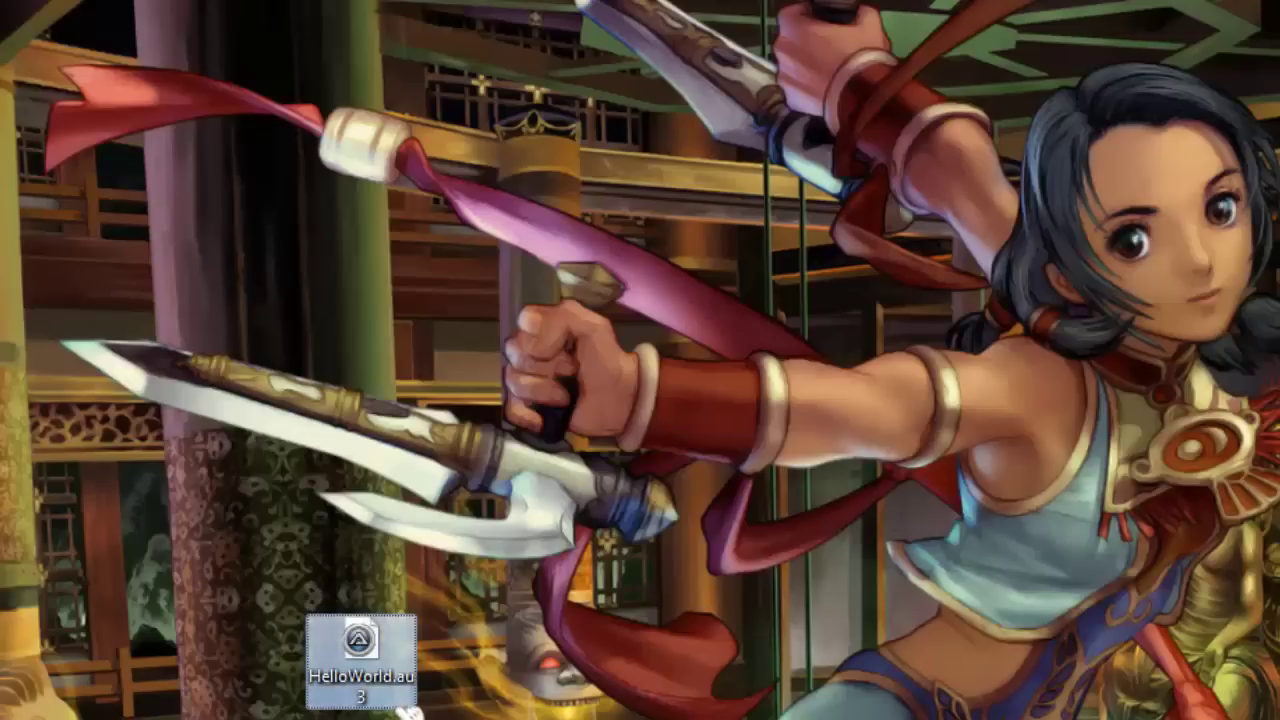
- Open the name of HelloWorld.au3 on the desktop for editing to inspect its extension, and close it without changes
left_click(397, 698)
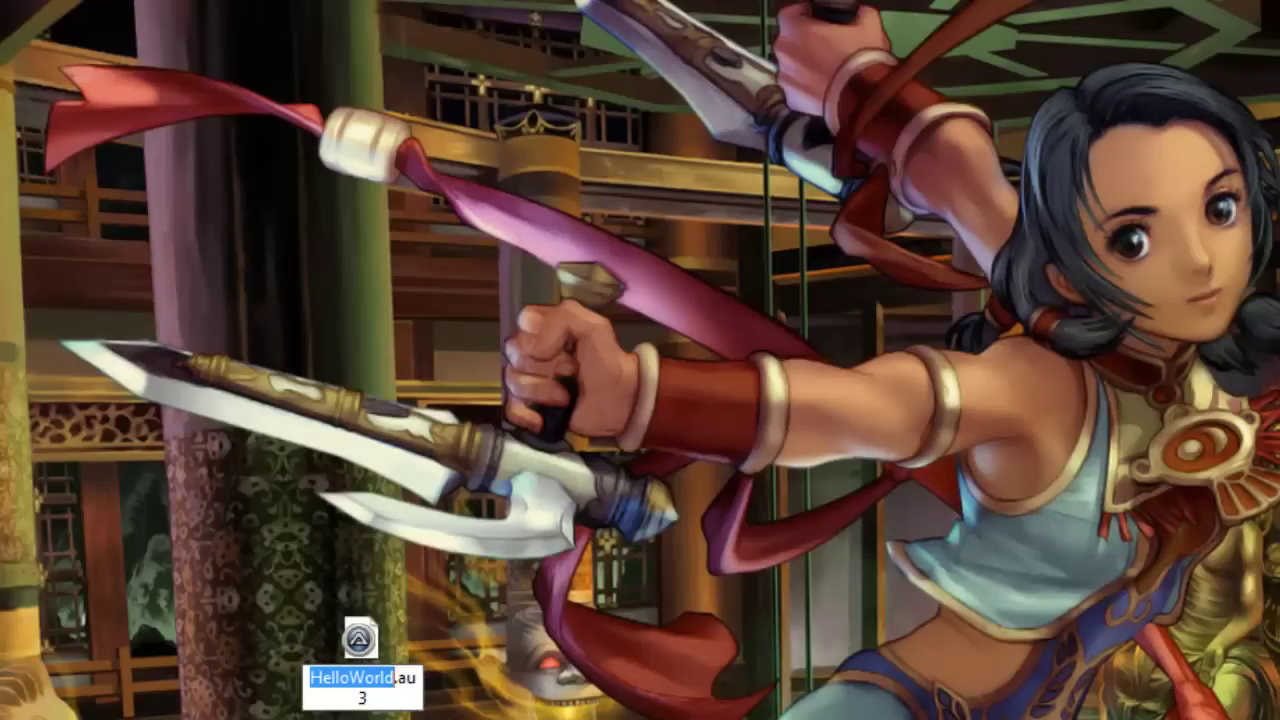
left_click(397, 679)
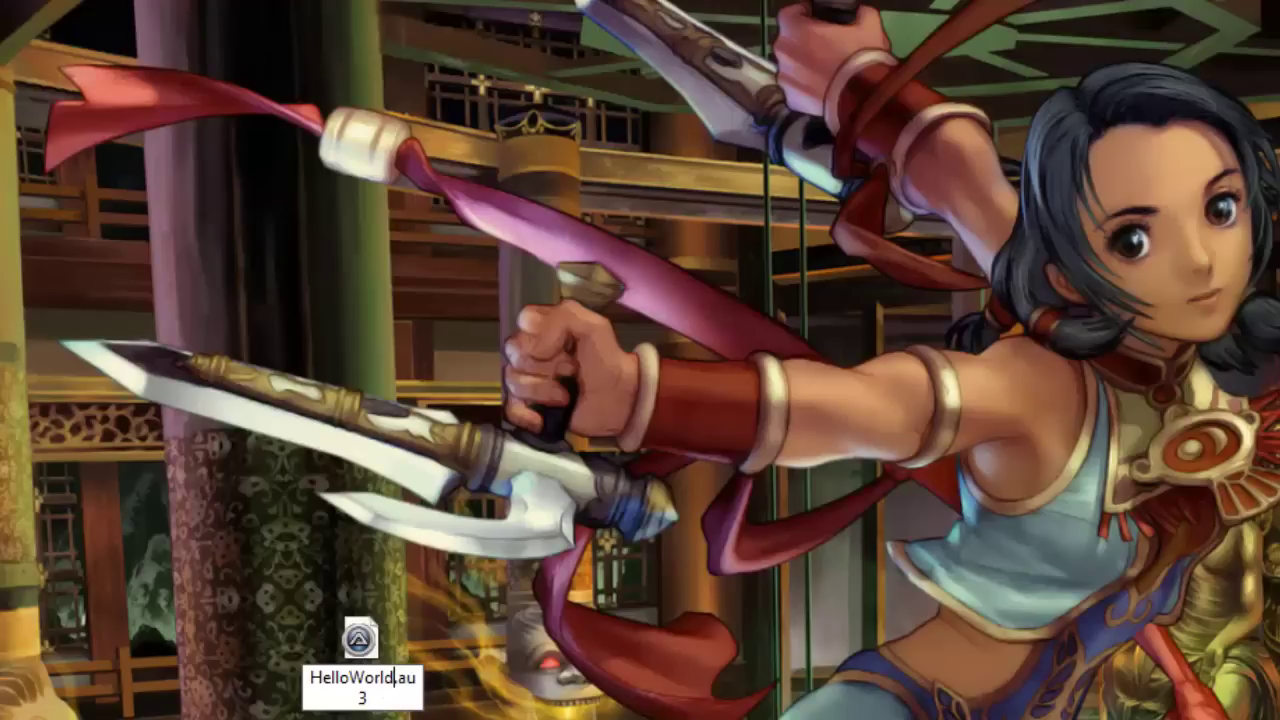
key("Return")
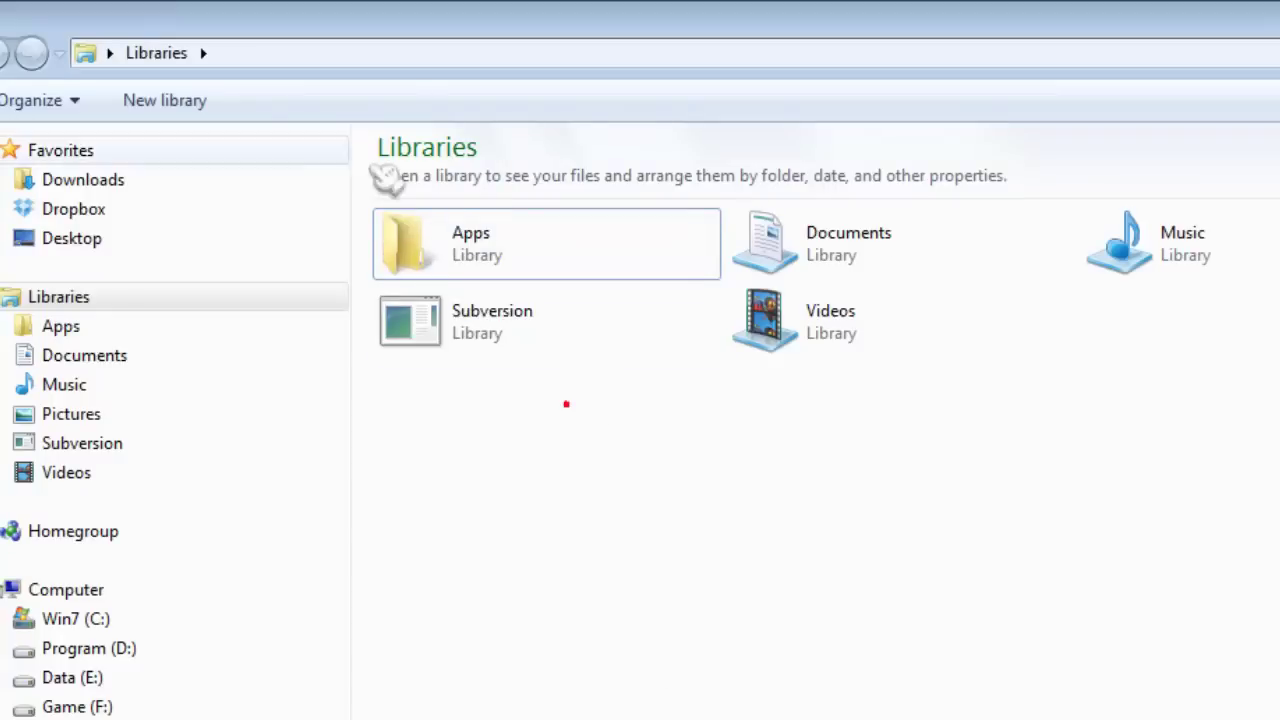
- Turn "Hide extensions for known file types" back on in the folder options and confirm
key("alt")
left_click(160, 95)
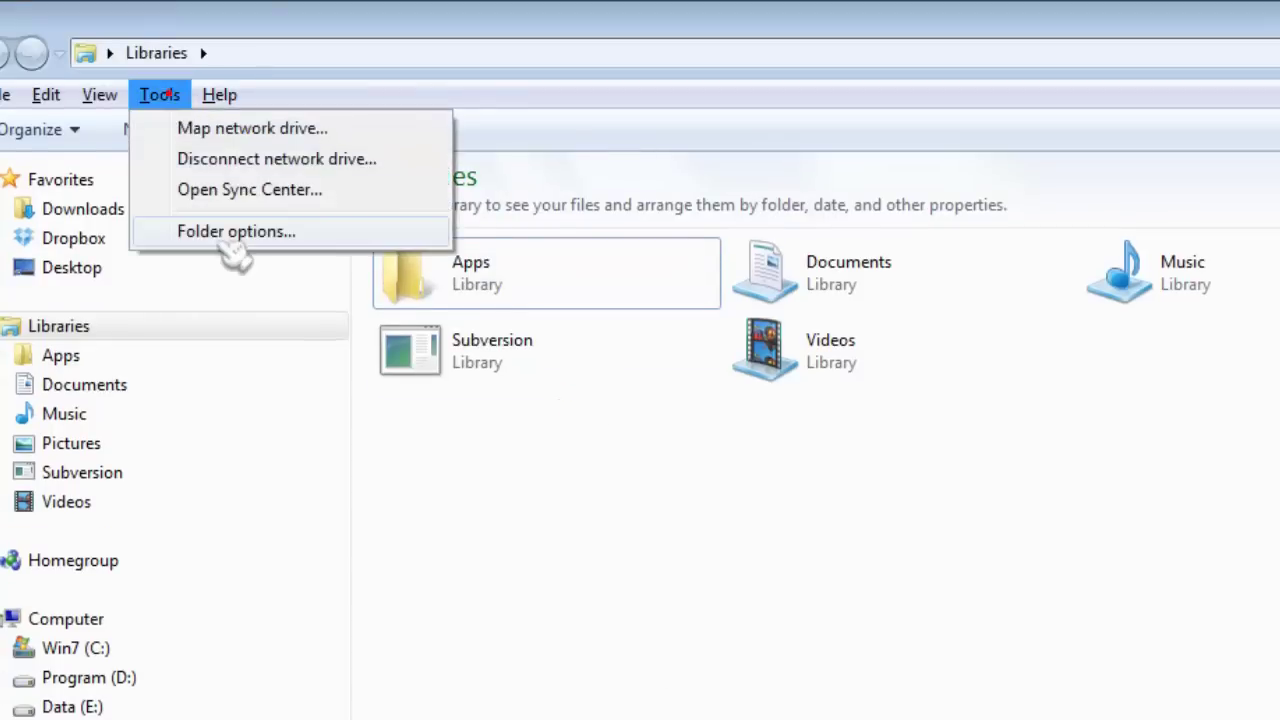
left_click(235, 232)
left_click(108, 169)
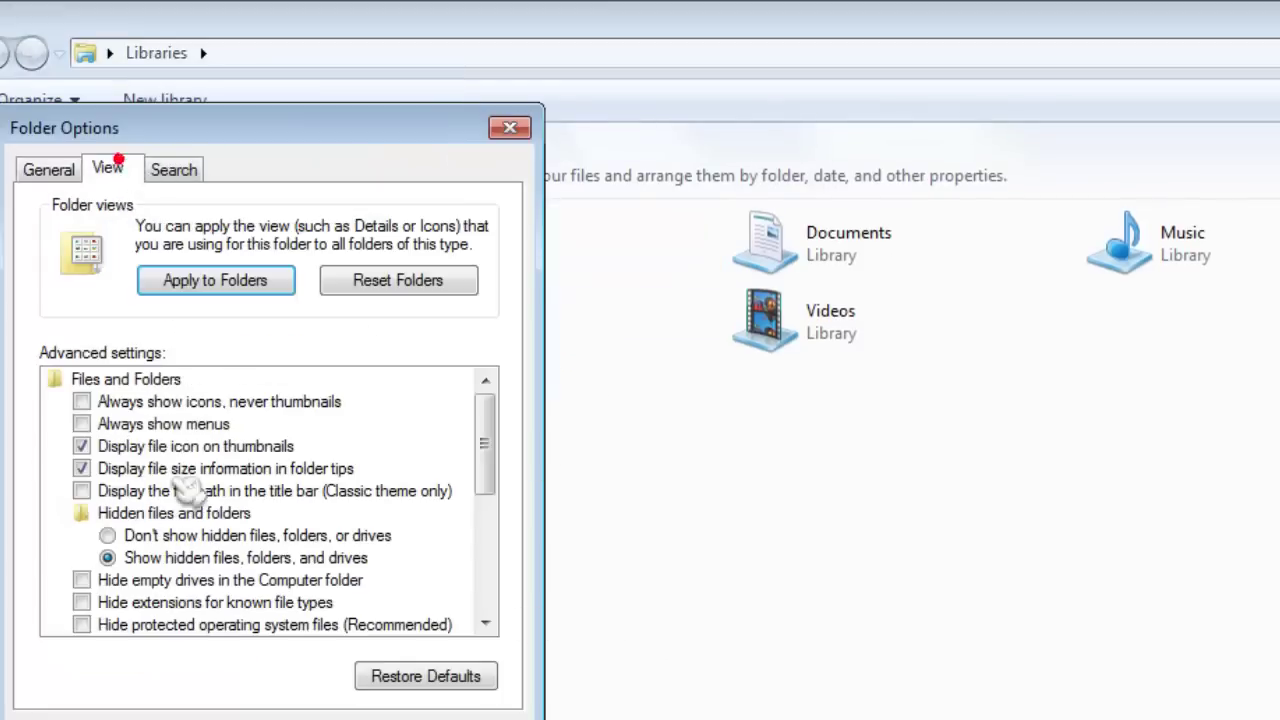
left_click(82, 602)
left_click(265, 716)
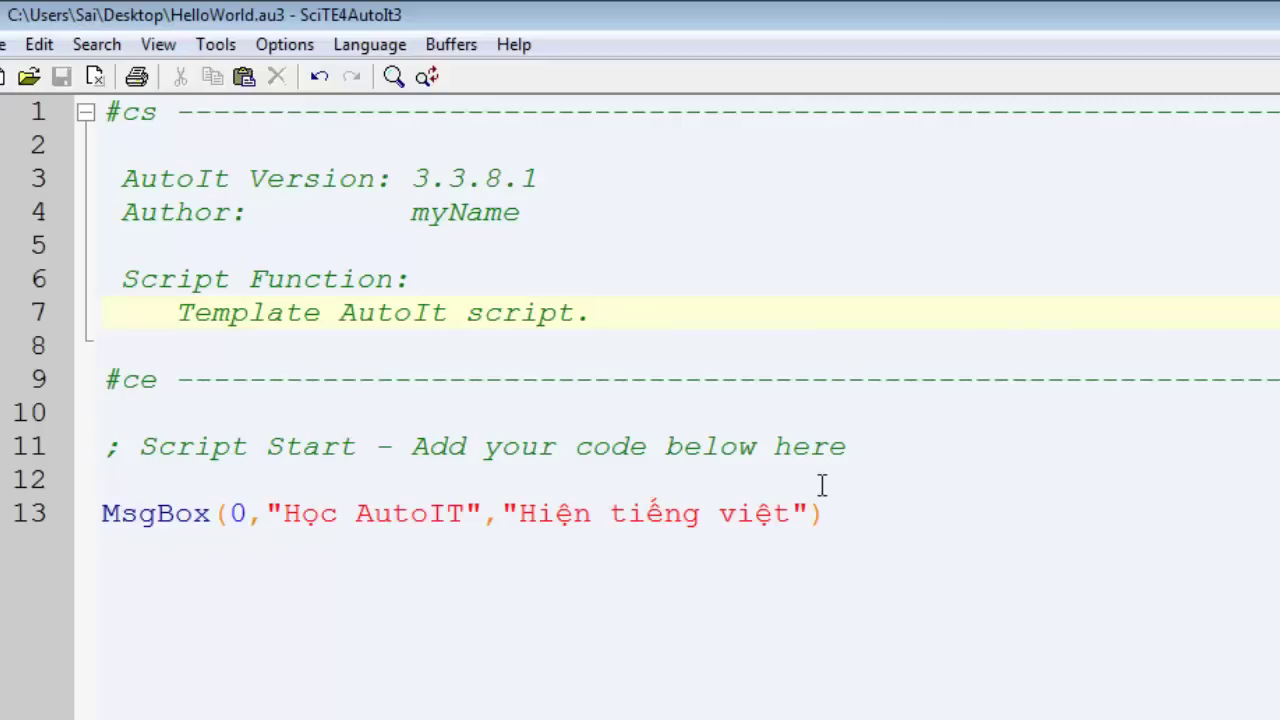
- Highlight the MsgBox line in the HelloWorld script to review the code
left_click_drag(777, 523, 106, 178)
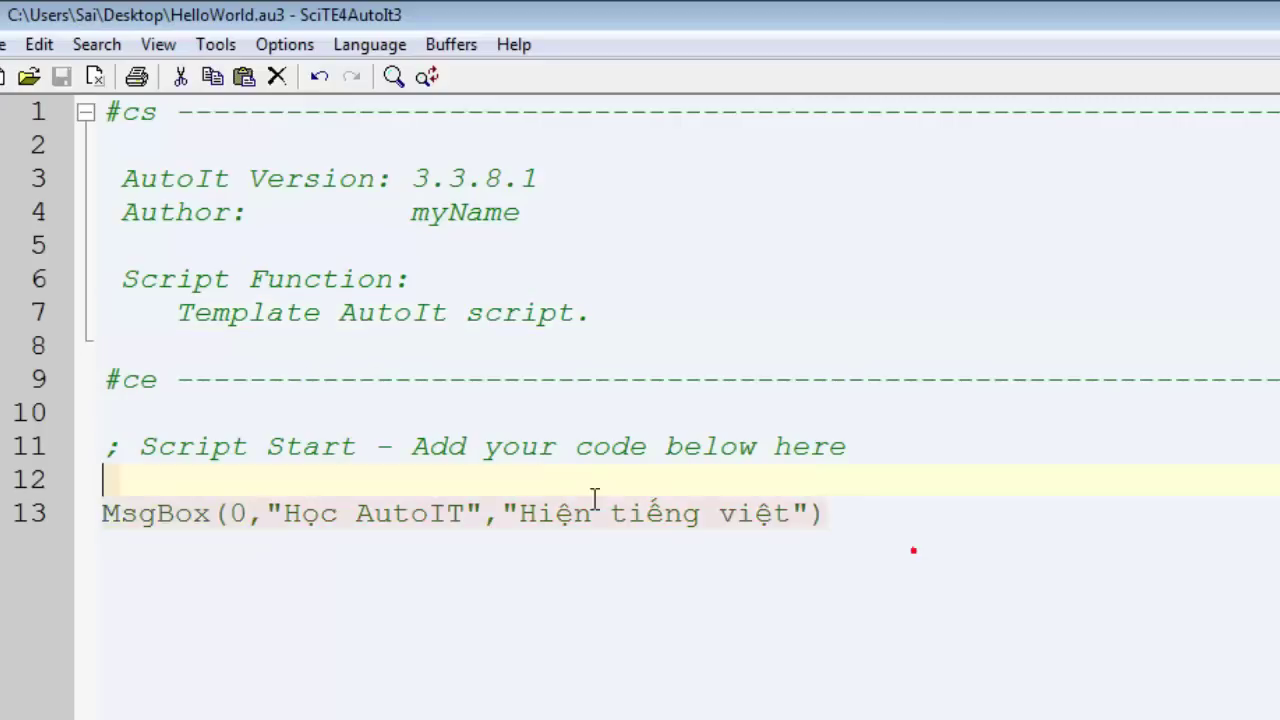
left_click(866, 543)
left_click(141, 491)
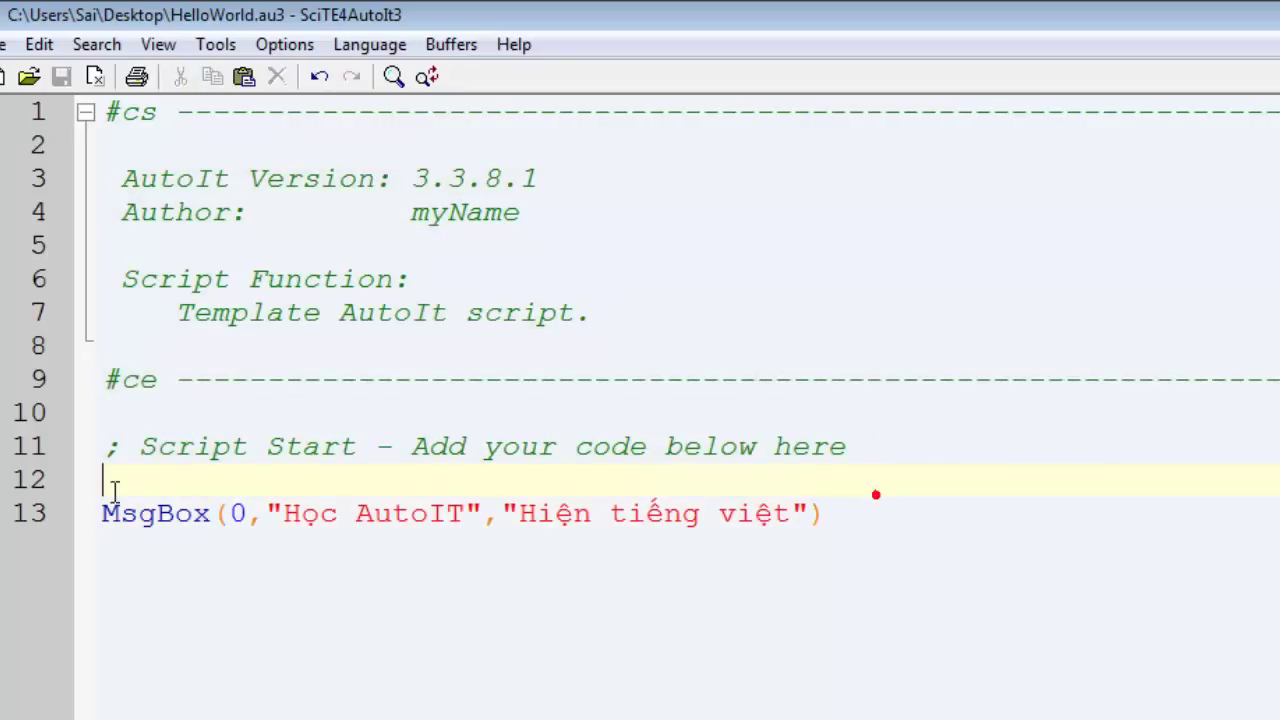
left_click_drag(846, 519, 104, 514)
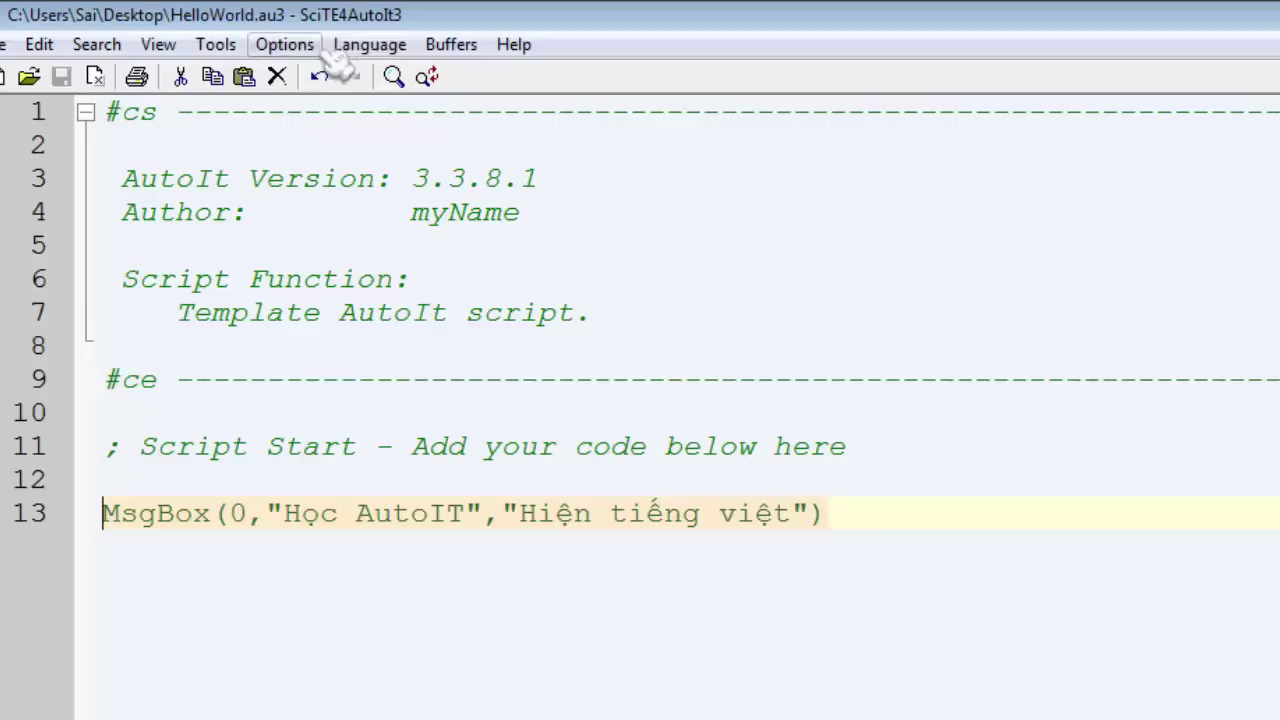
- Look through the script editor's menus from File to Help and clear the code selection
left_click(369, 46)
mouse_move(312, 48)
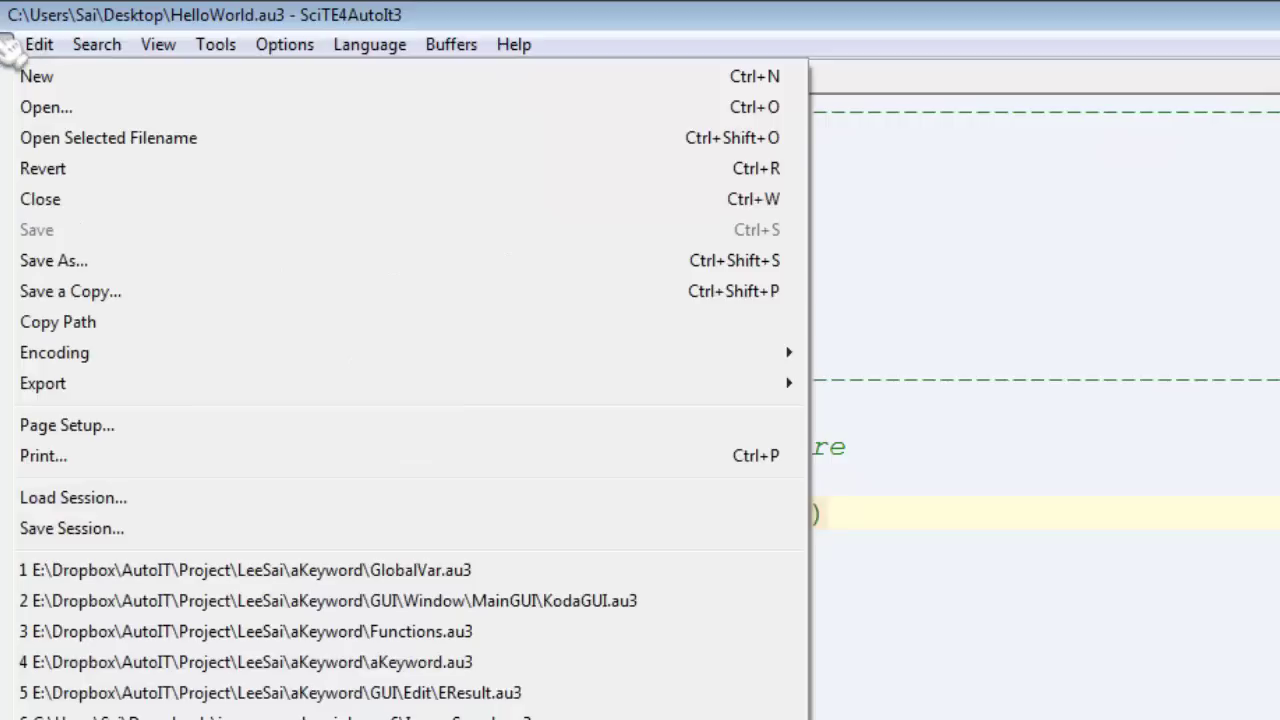
mouse_move(240, 48)
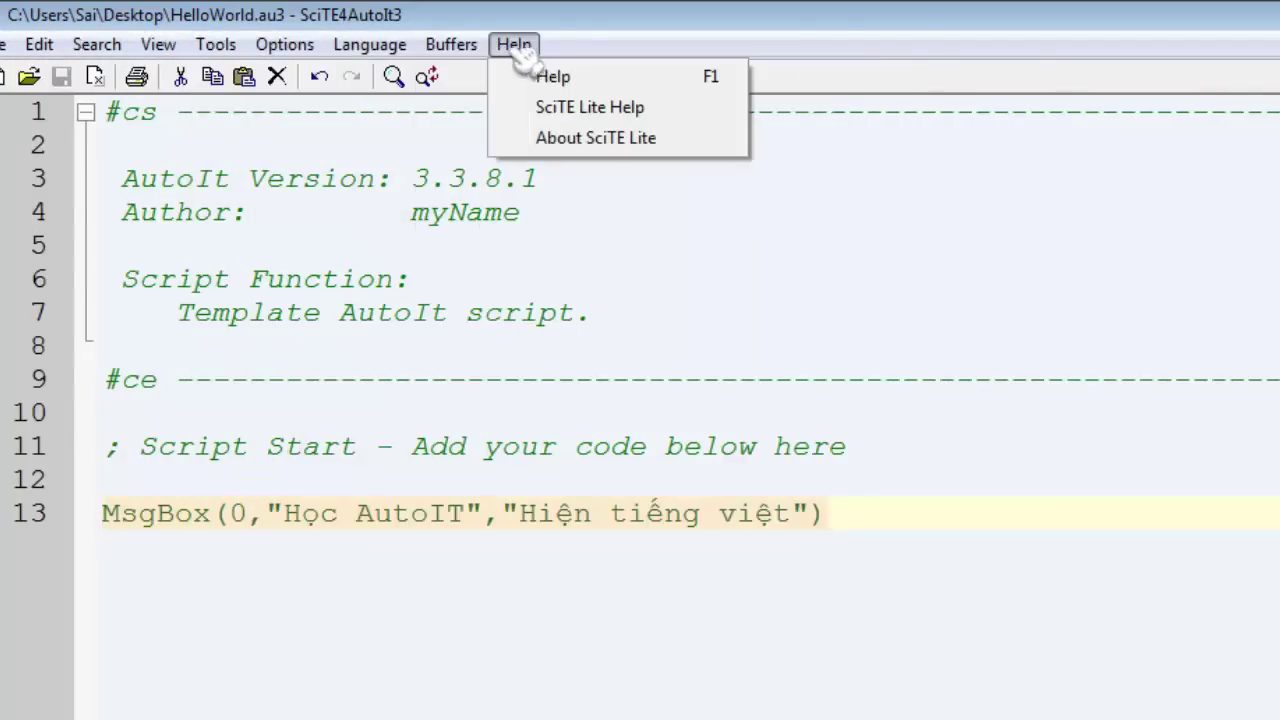
mouse_move(158, 44)
left_click(944, 717)
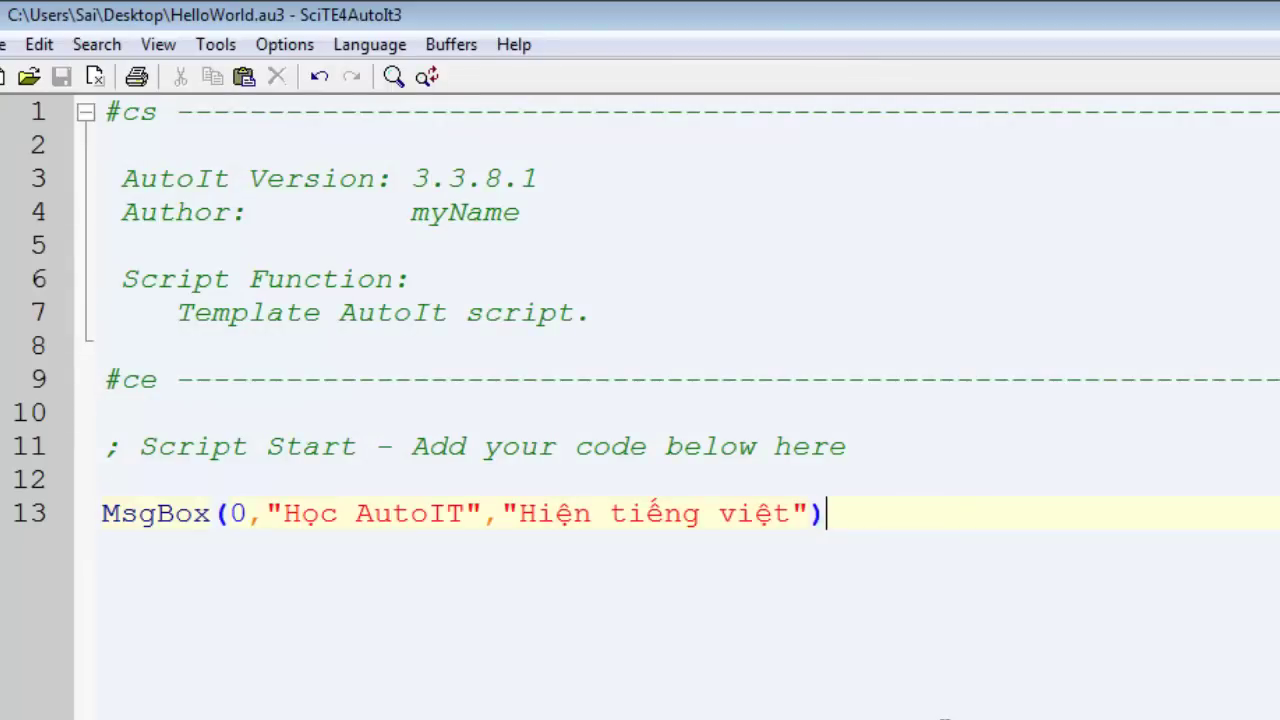
- Switch to Chrome, search for "autoit script" and open the AutoItScript website
key("alt+Tab")
scroll(809, 692, "up", 5)
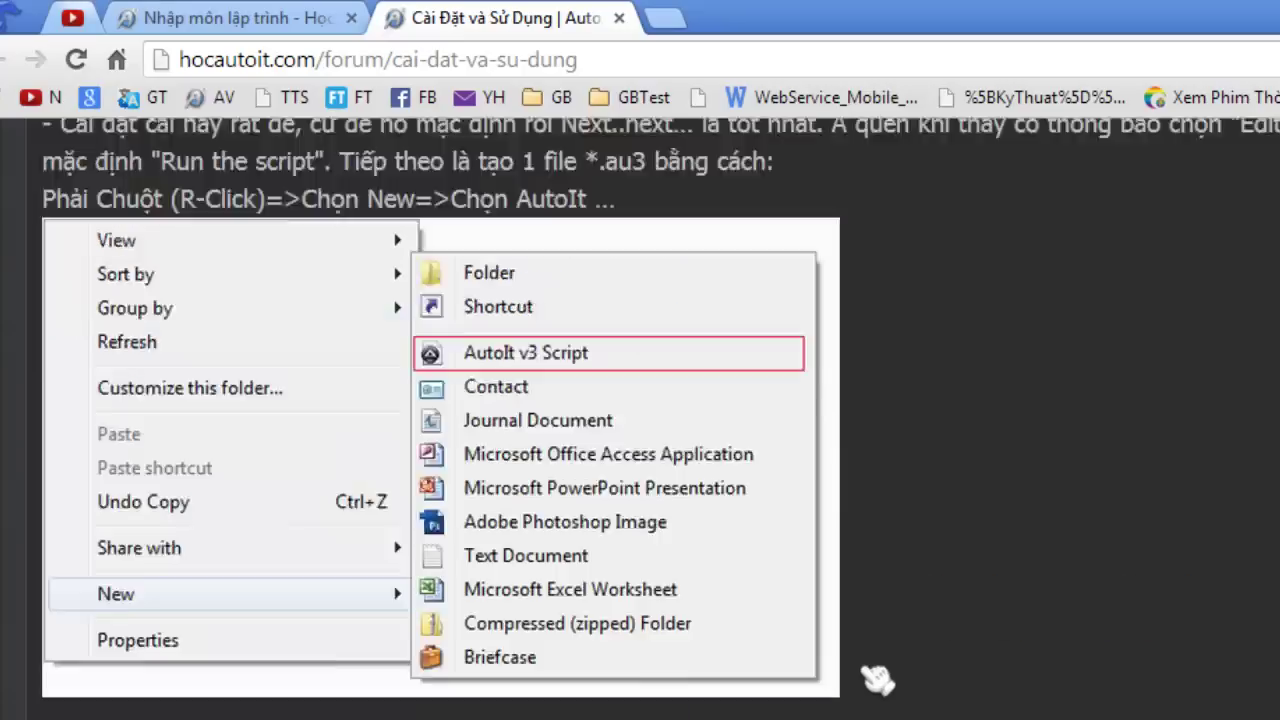
scroll(877, 680, "up", 4)
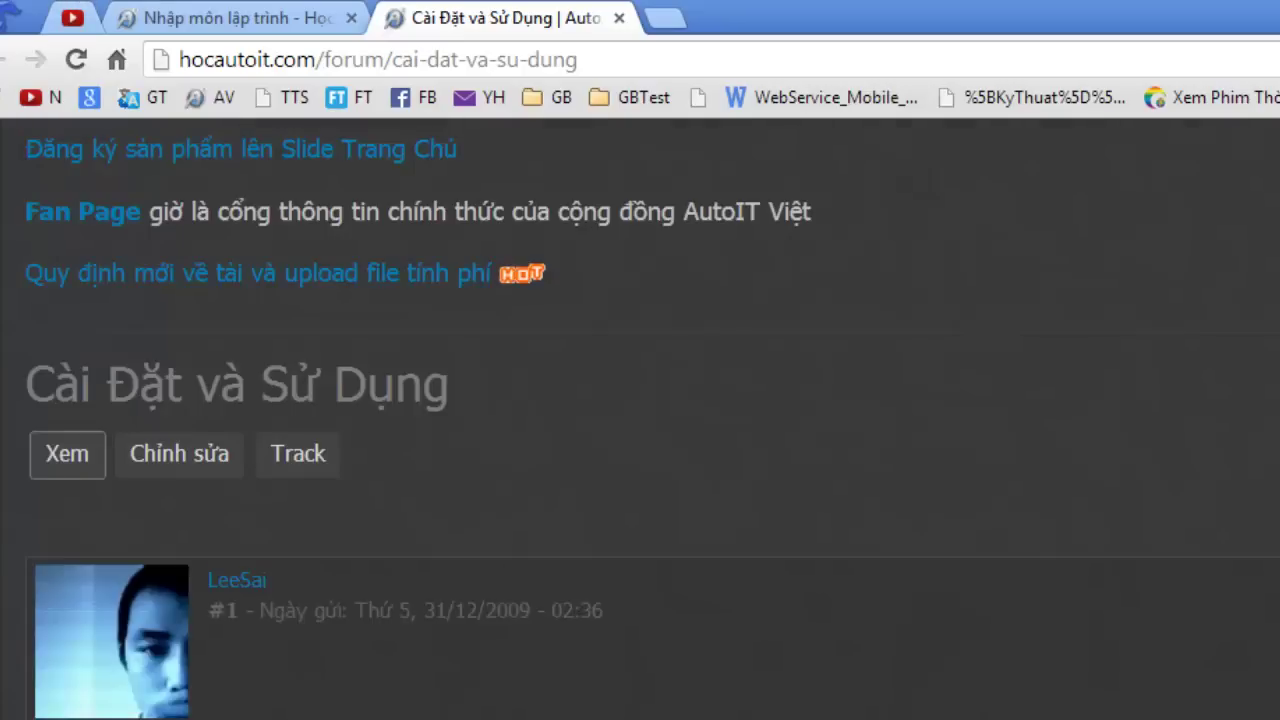
left_click(636, 61)
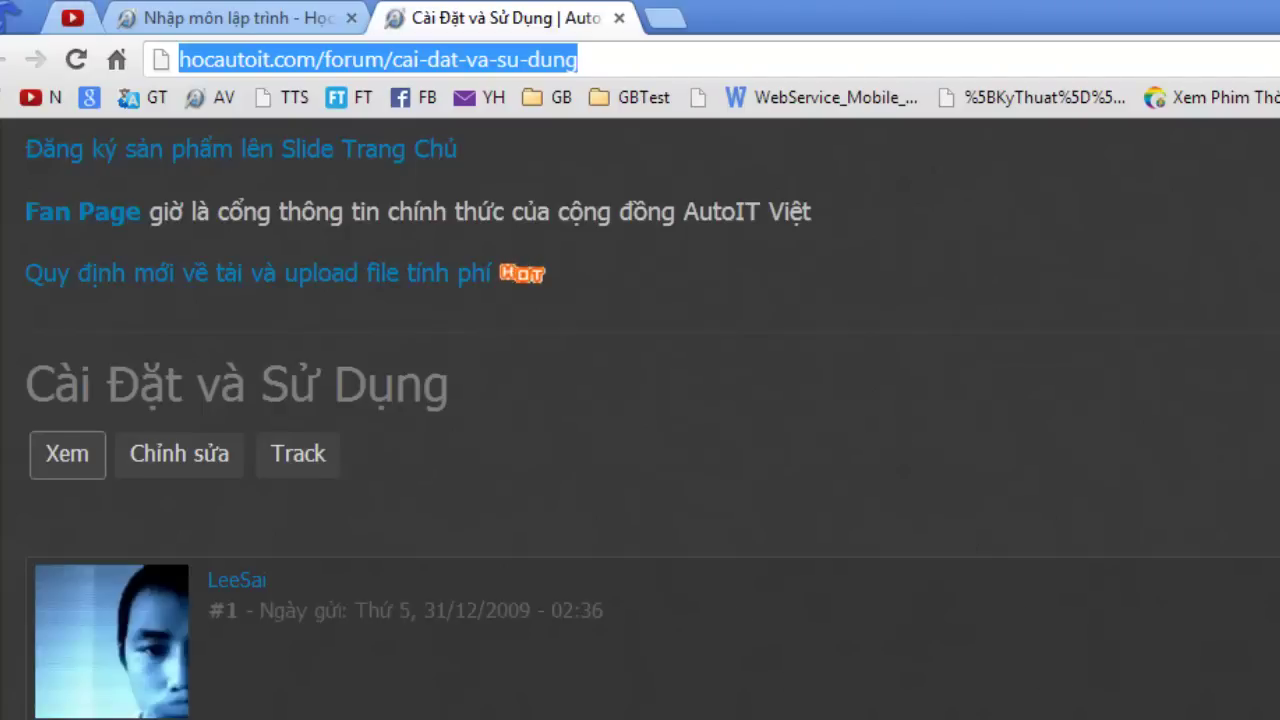
key("alt+Tab")
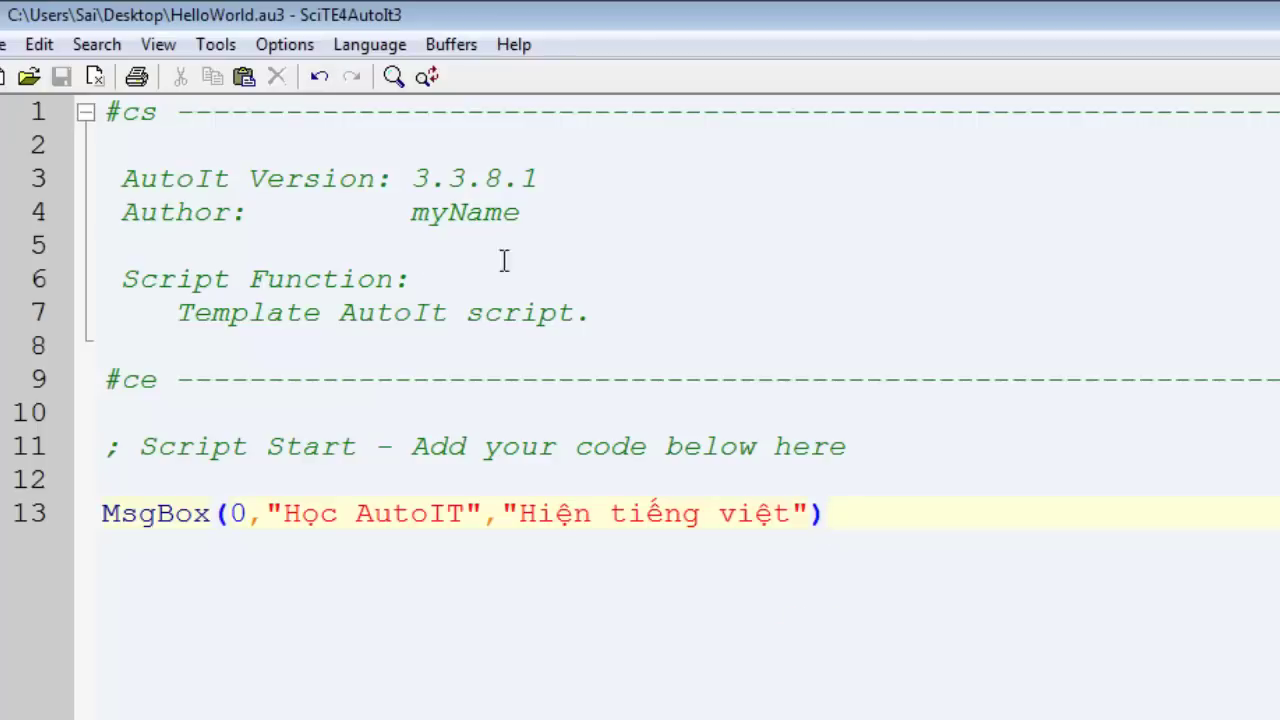
key("alt+Tab")
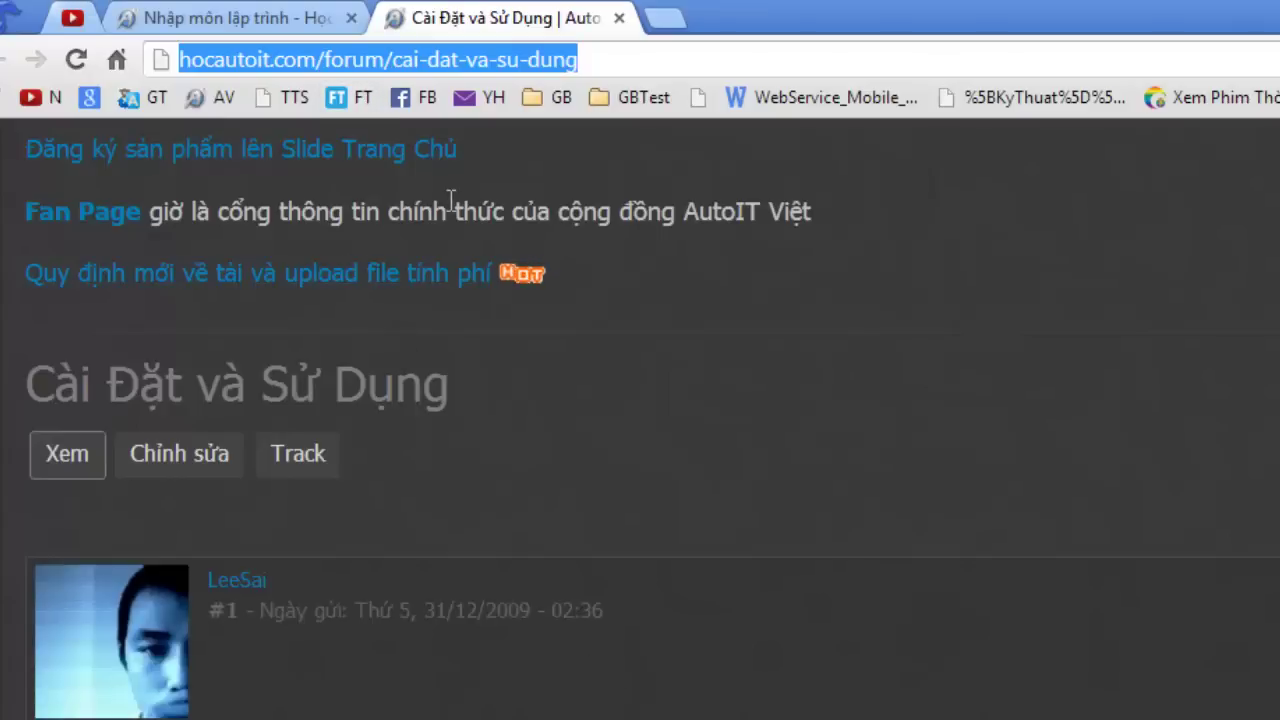
type("autoitsc")
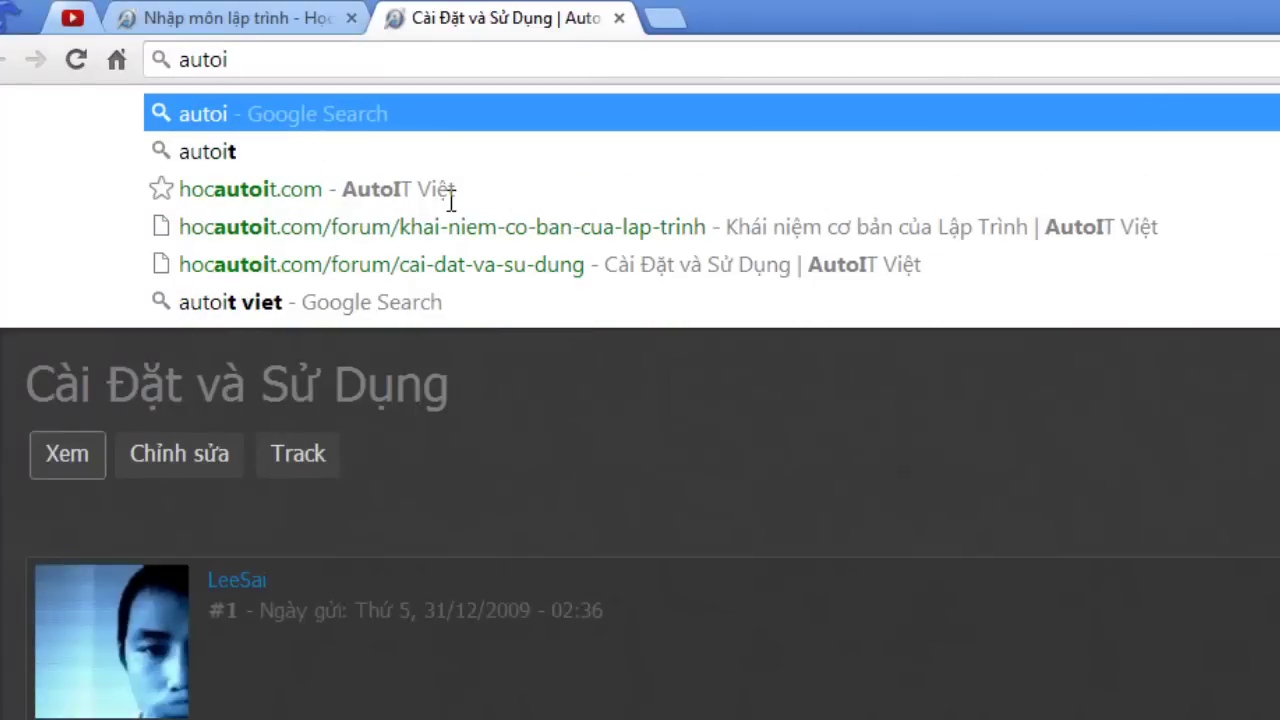
key("Down")
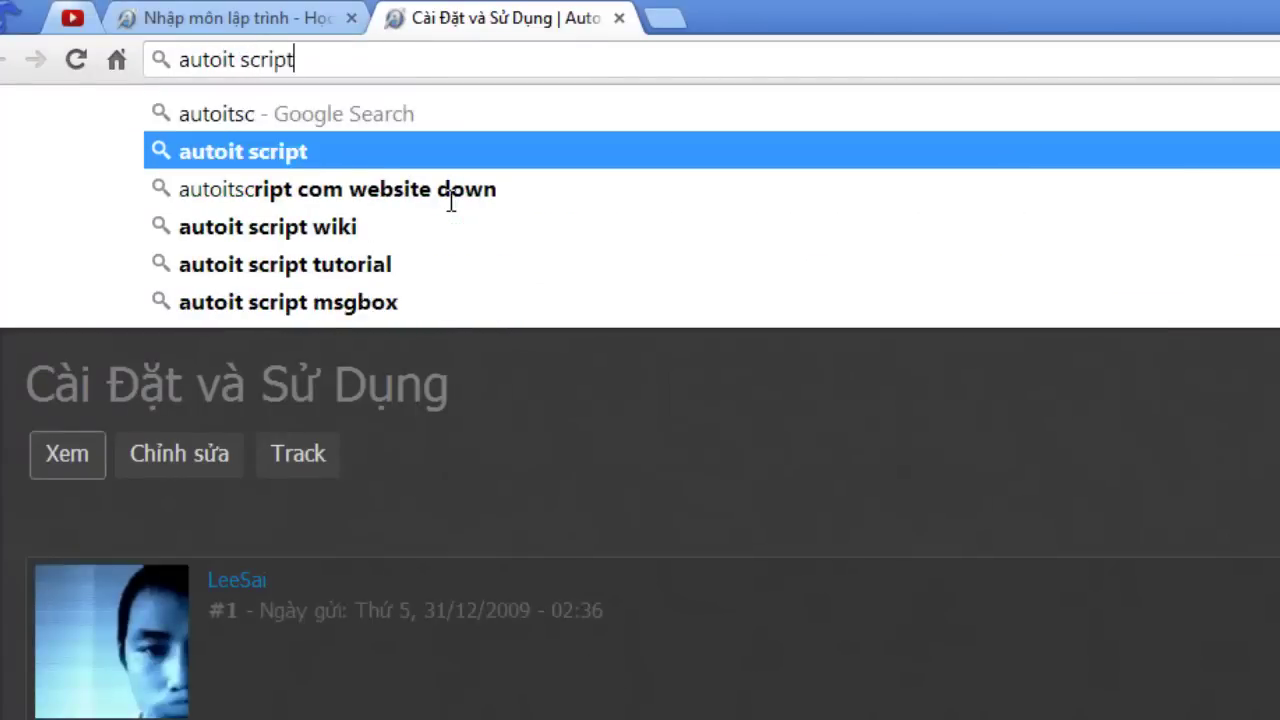
key("Return")
left_click(358, 372)
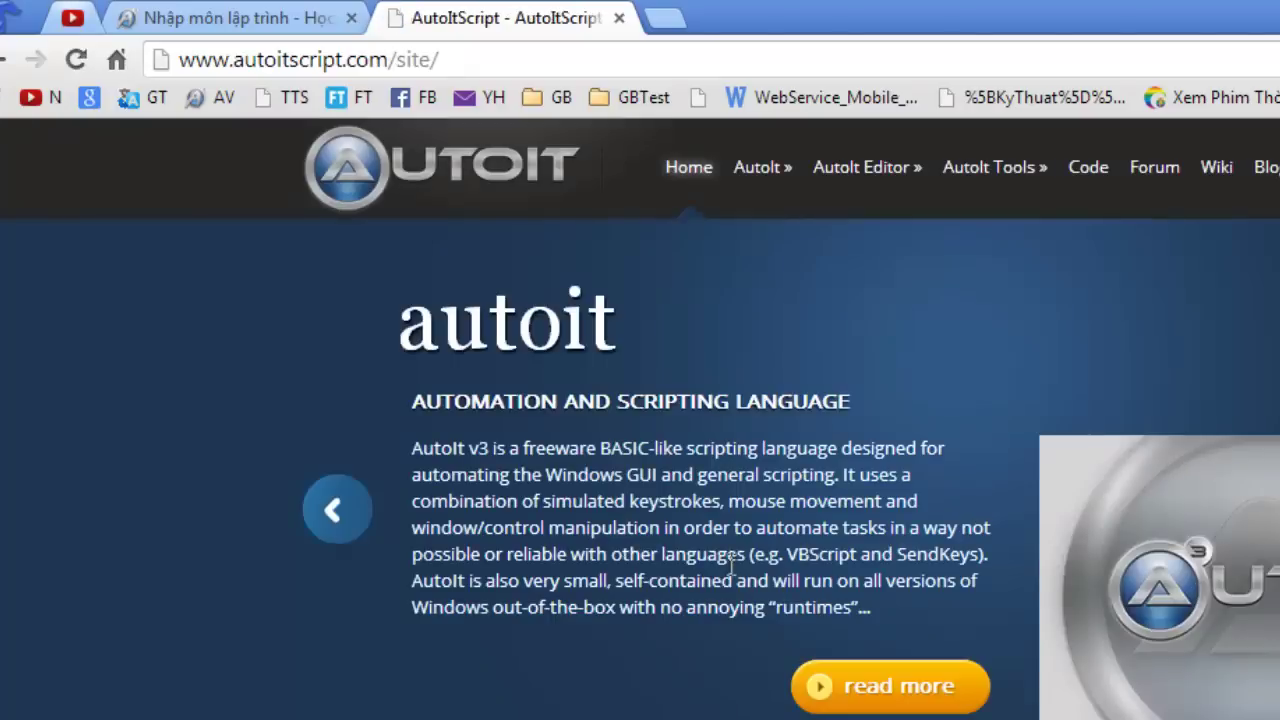
- Look over the AutoItScript home page and open the AutoIt Script Editor downloads page
scroll(640, 420, "down", 6)
scroll(640, 420, "up", 6)
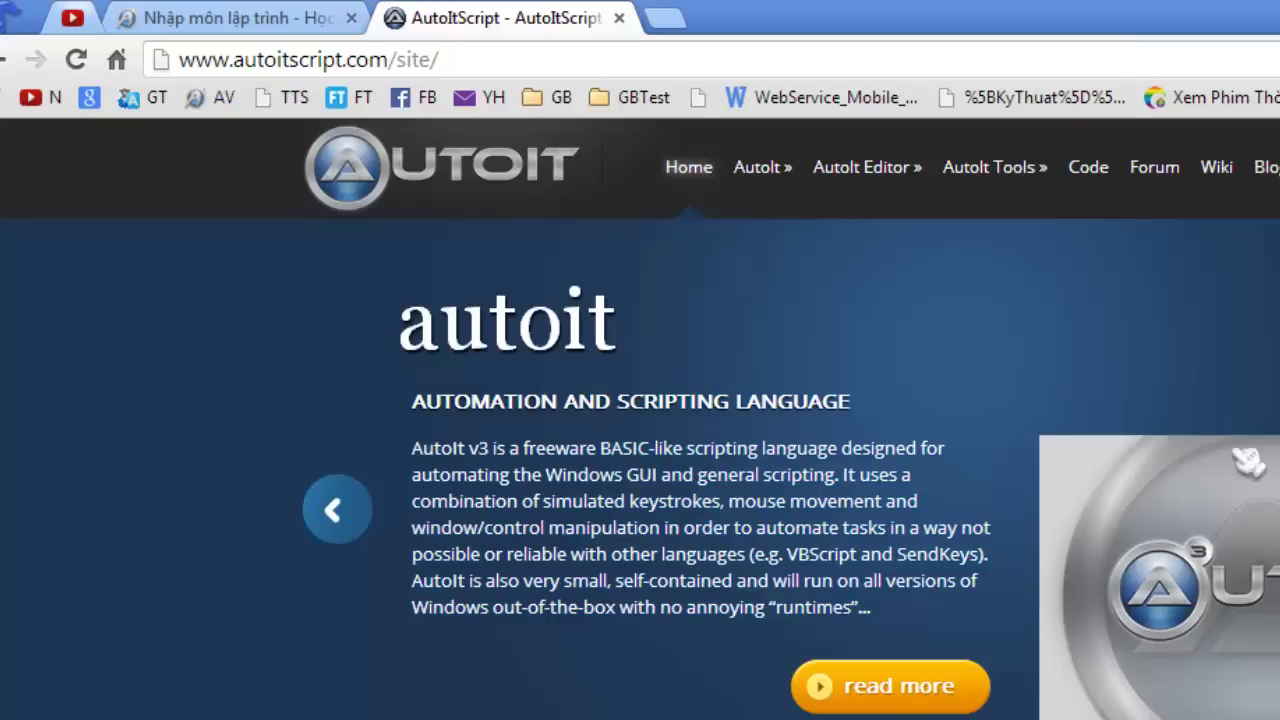
mouse_move(998, 170)
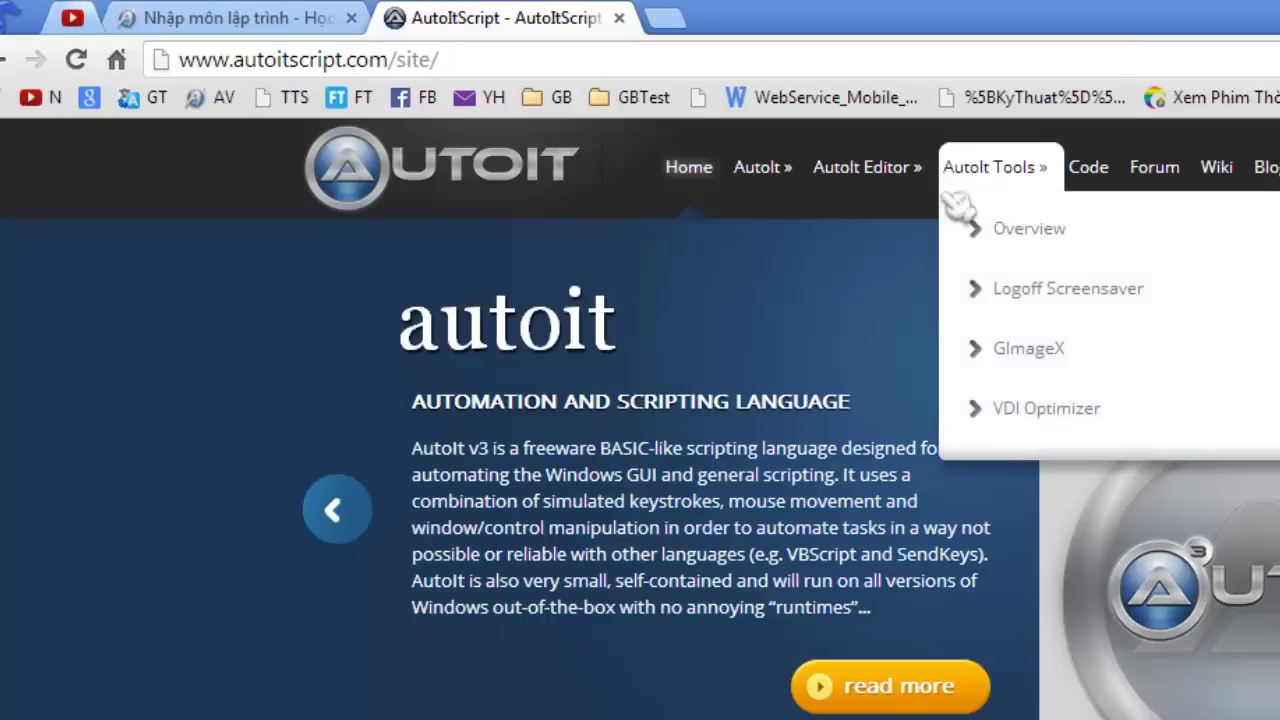
mouse_move(888, 180)
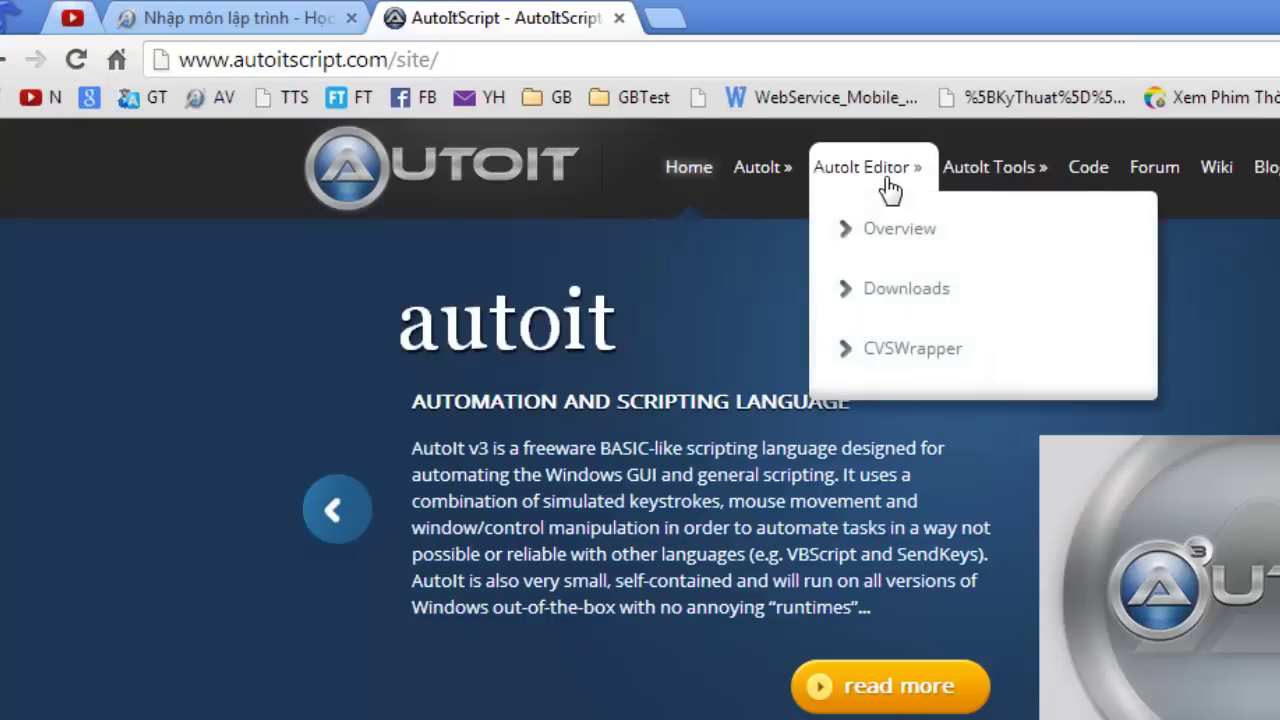
left_click(905, 292)
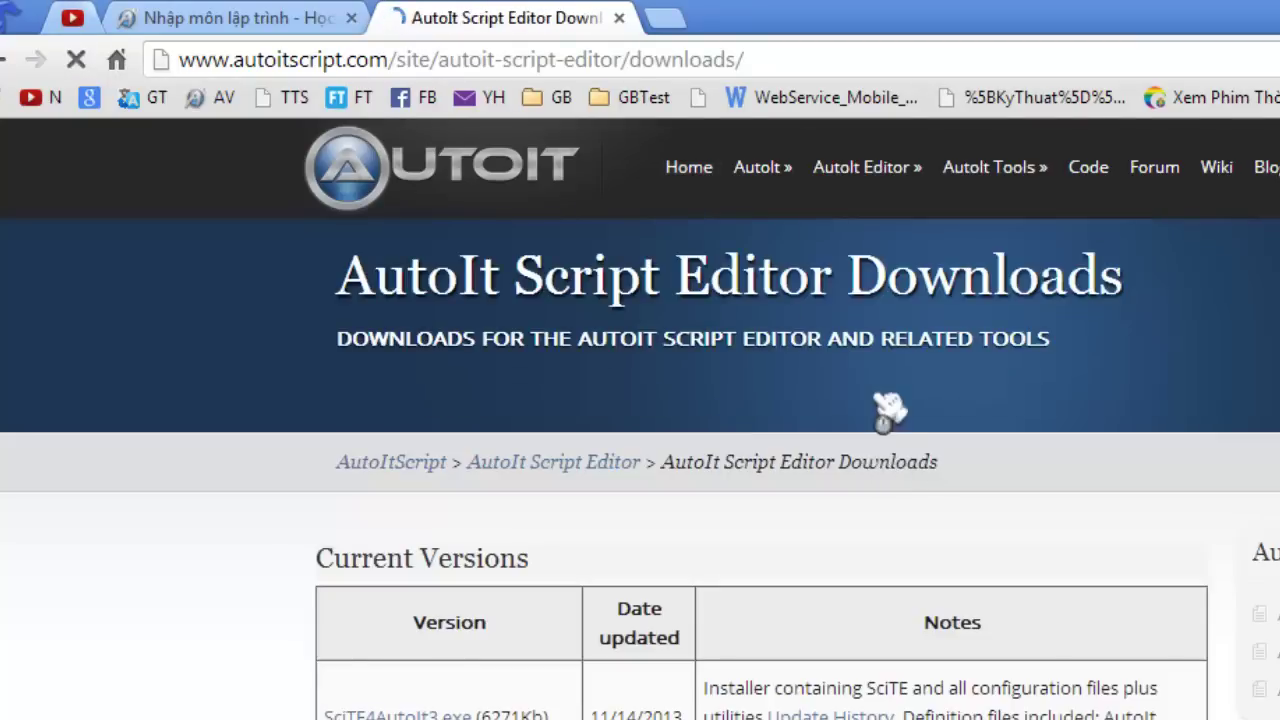
- Examine the Current Versions table for the SciTE4AutoIt3.exe update date and the included AutoIt definition versions
scroll(940, 543, "down", 3)
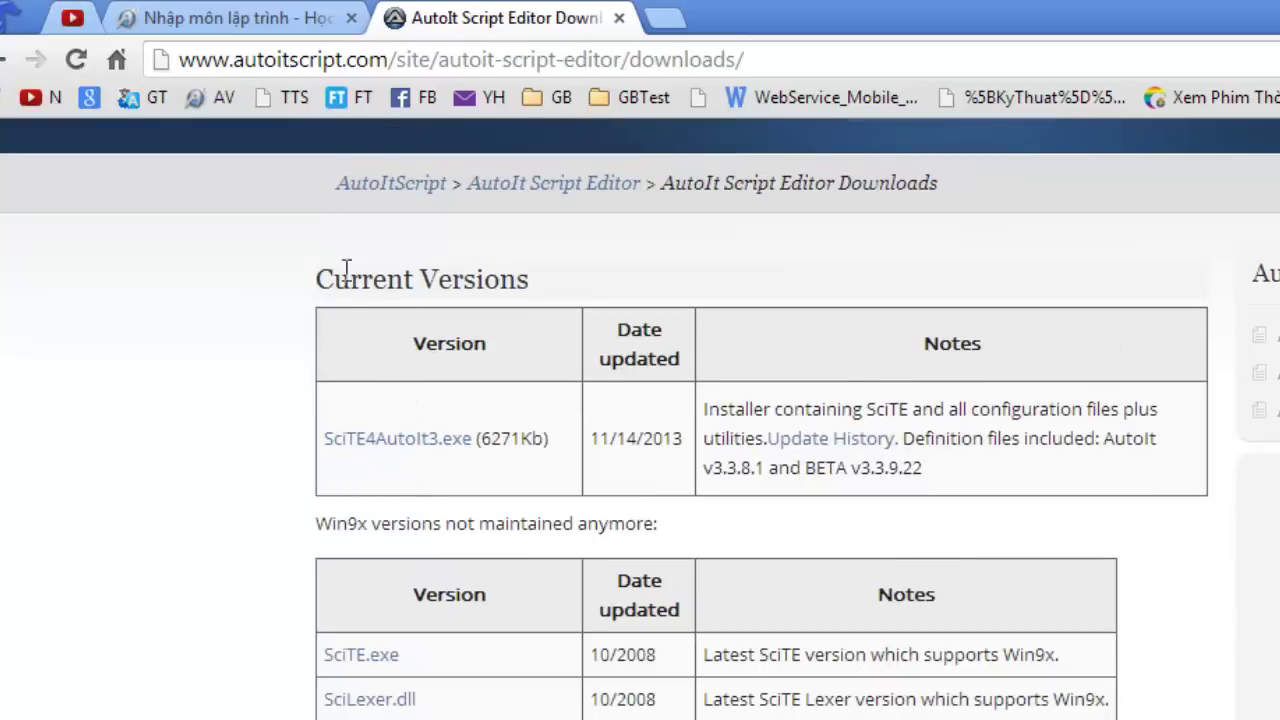
left_click_drag(310, 283, 580, 289)
left_click(466, 508)
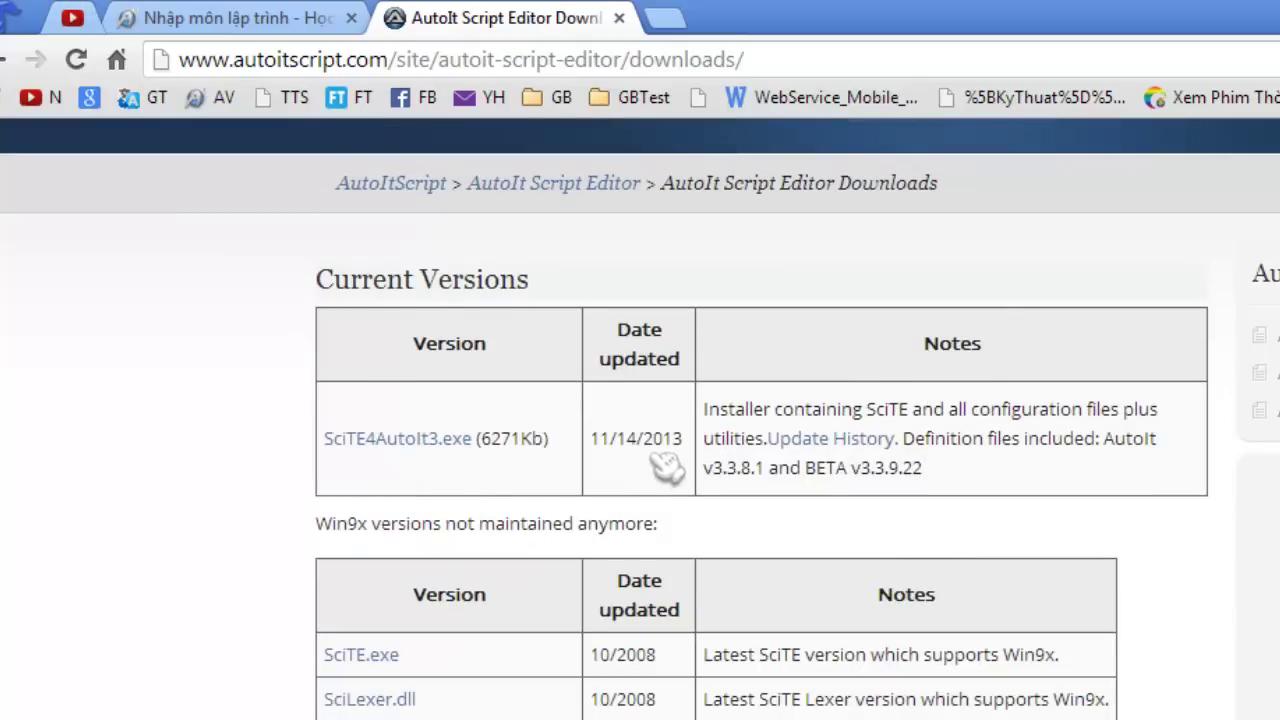
left_click_drag(590, 440, 674, 443)
left_click(846, 523)
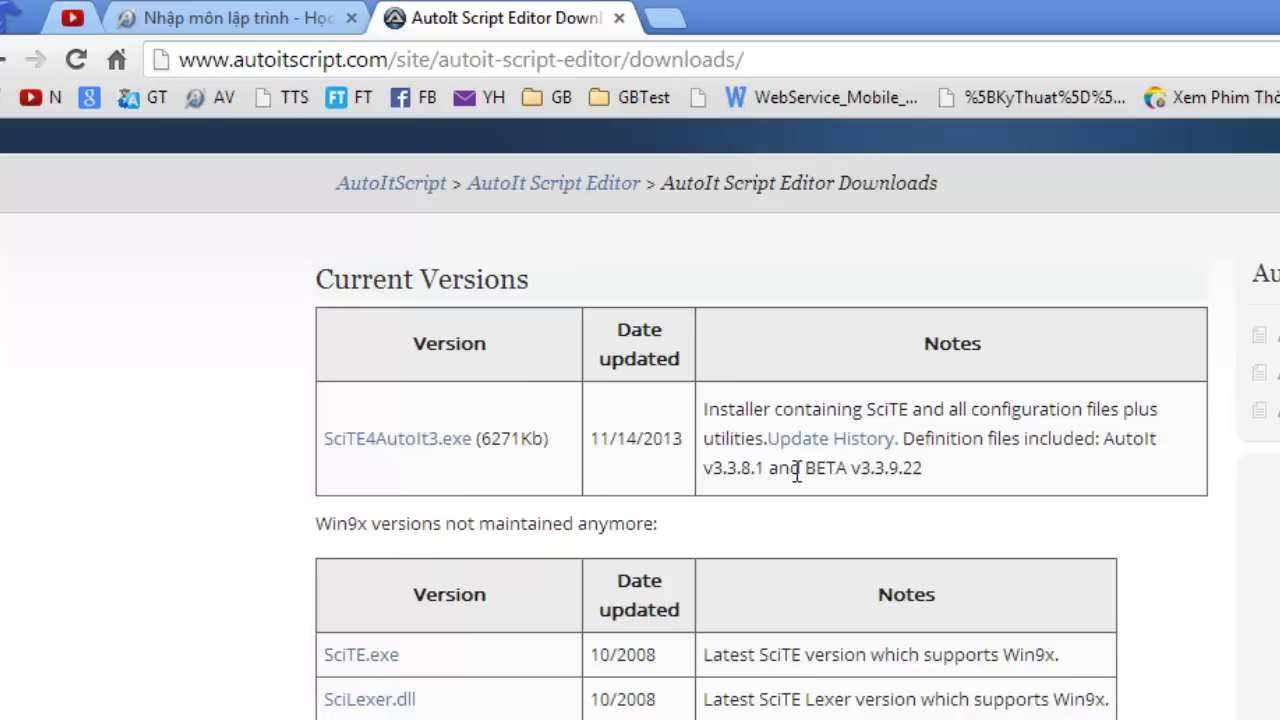
left_click_drag(858, 470, 946, 471)
left_click(891, 537)
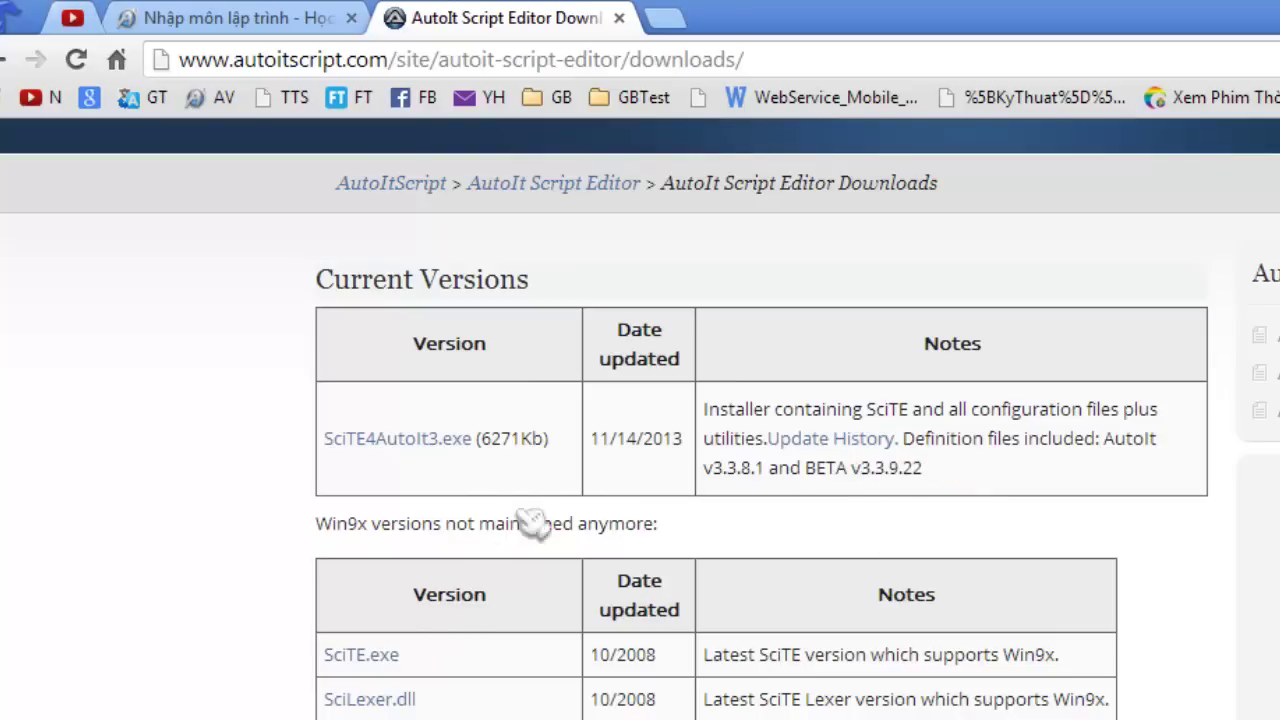
- Download SciTE4AutoIt3.exe from the Current Versions table and answer the avast file reputation warning so the download continues
scroll(720, 591, "down", 3)
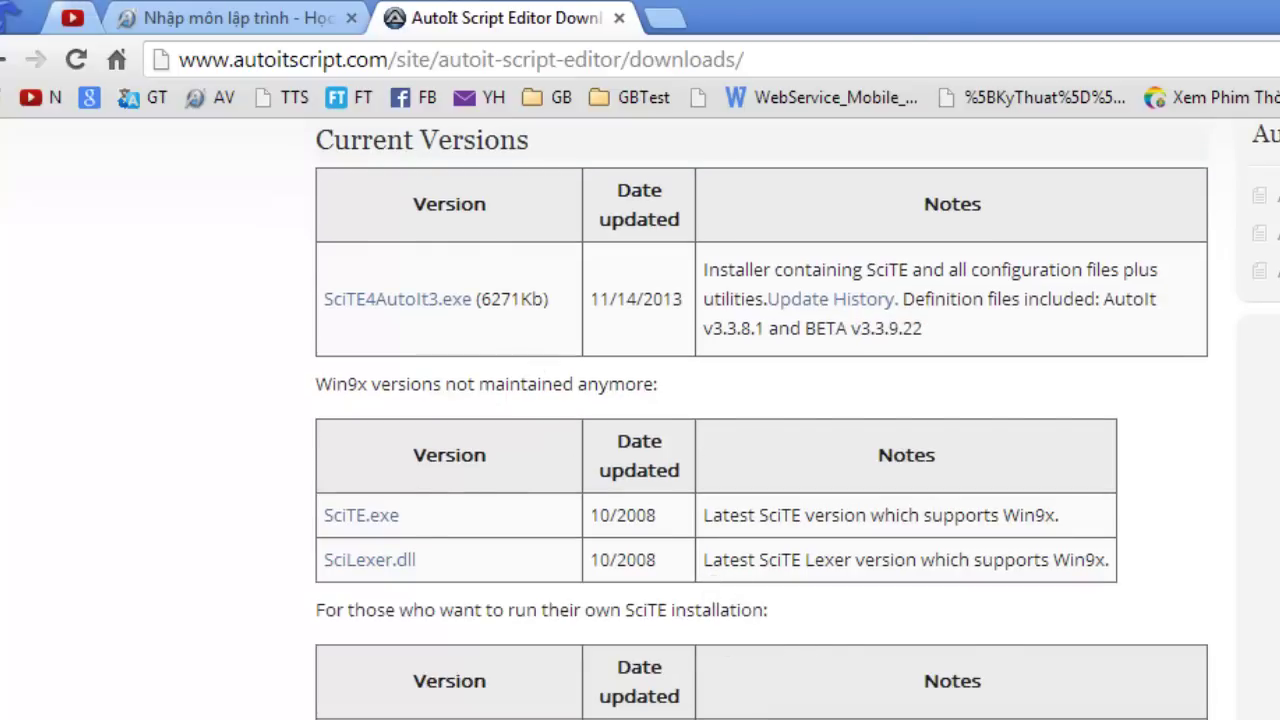
scroll(609, 514, "down", 3)
scroll(600, 543, "up", 9)
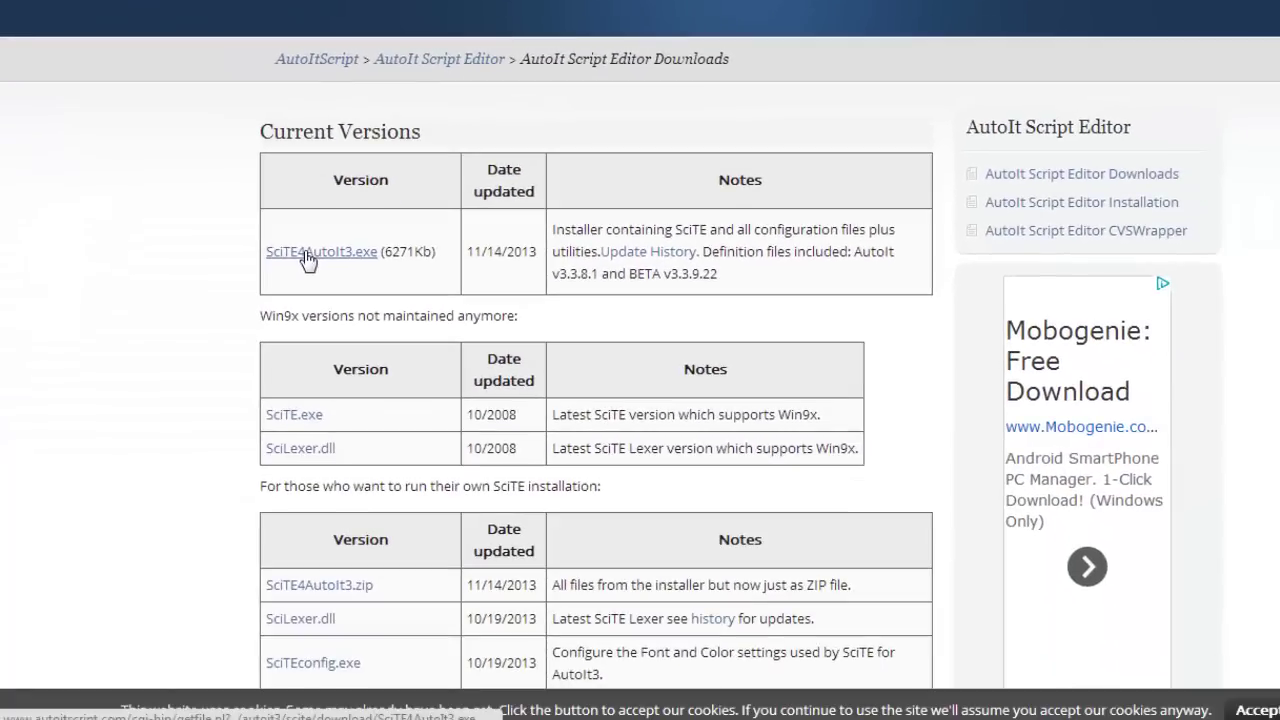
left_click(304, 254)
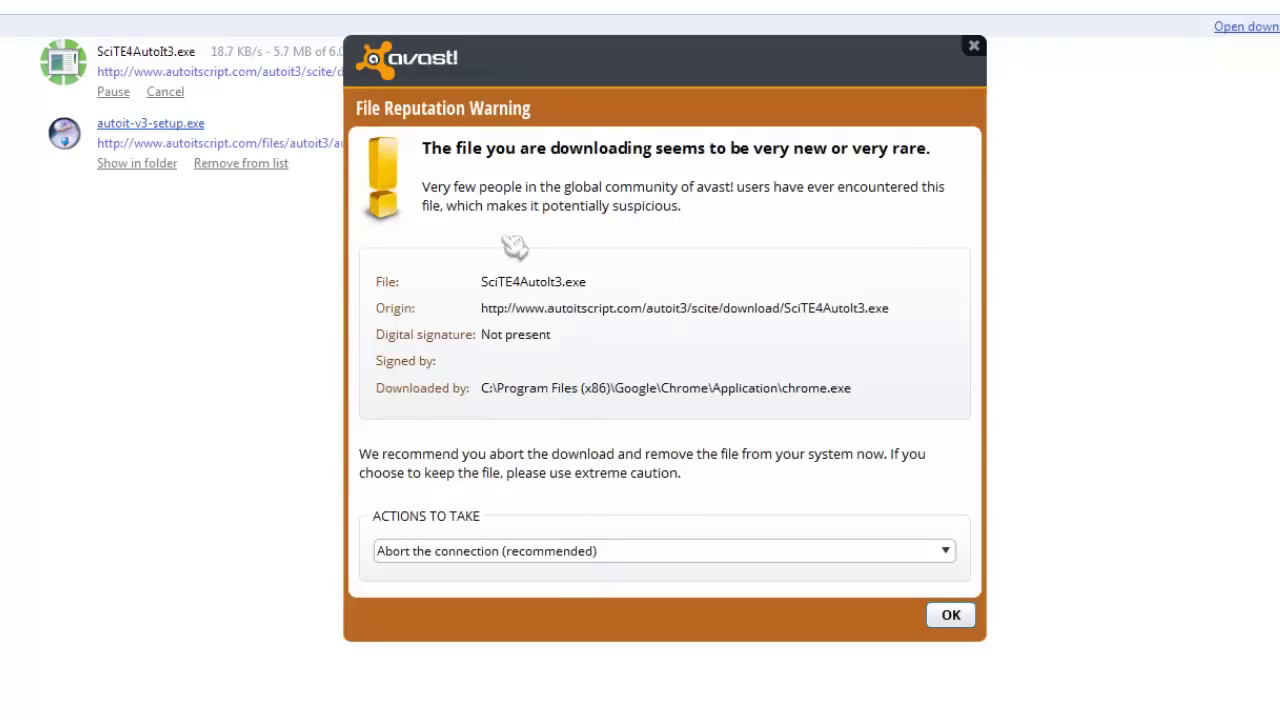
left_click(598, 550)
left_click(508, 594)
left_click(952, 616)
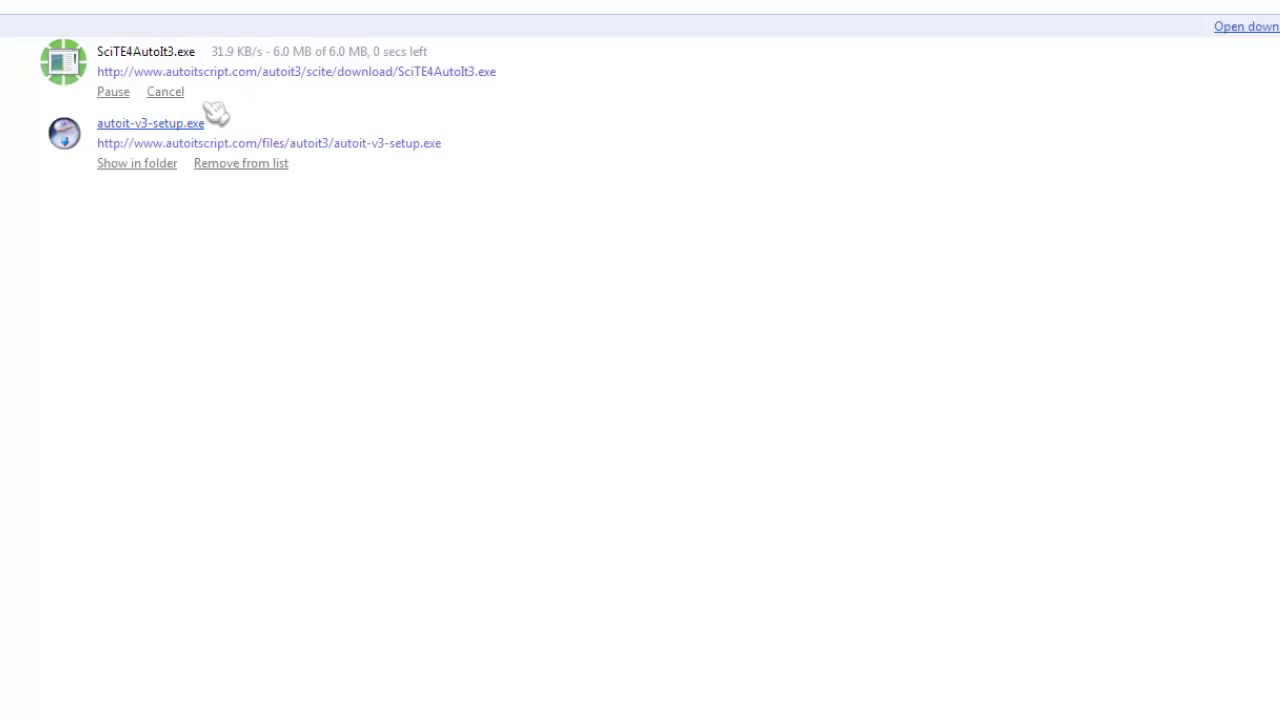
- Show the finished download in its folder and select the SciTE4AutoIt3 installer beside autoit-v3-setup
left_click(155, 104)
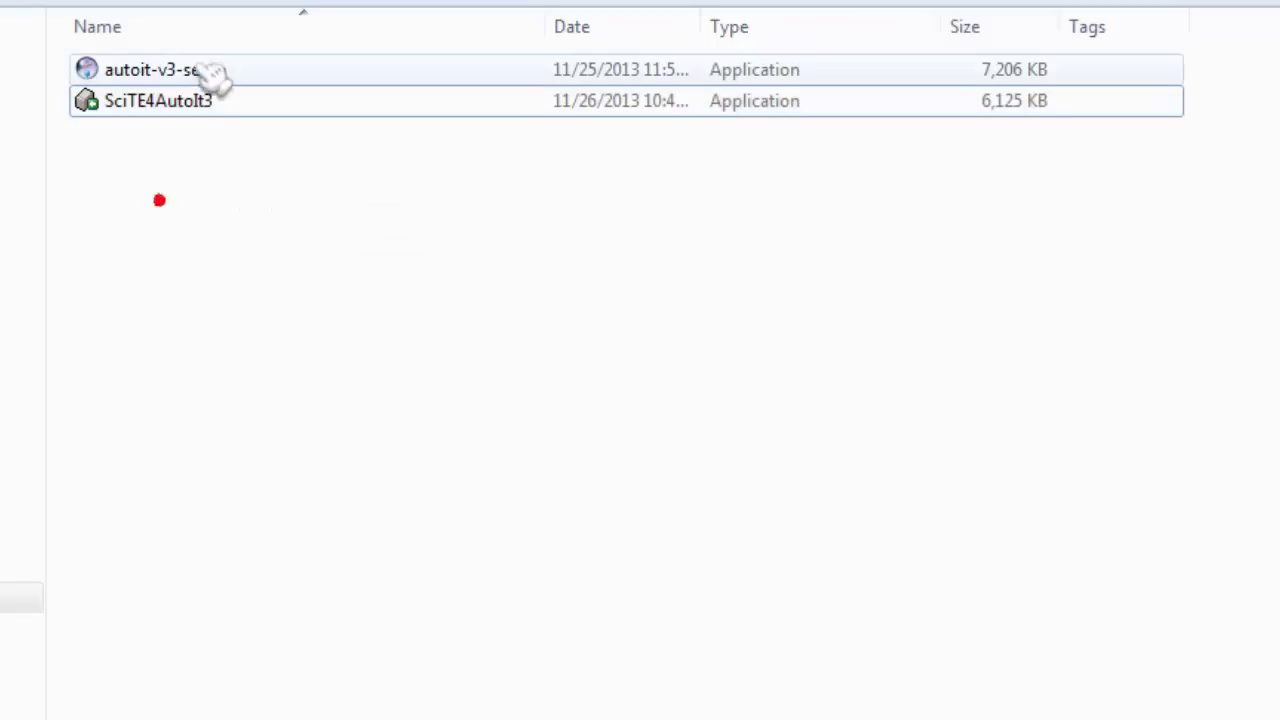
left_click(195, 69)
mouse_move(251, 86)
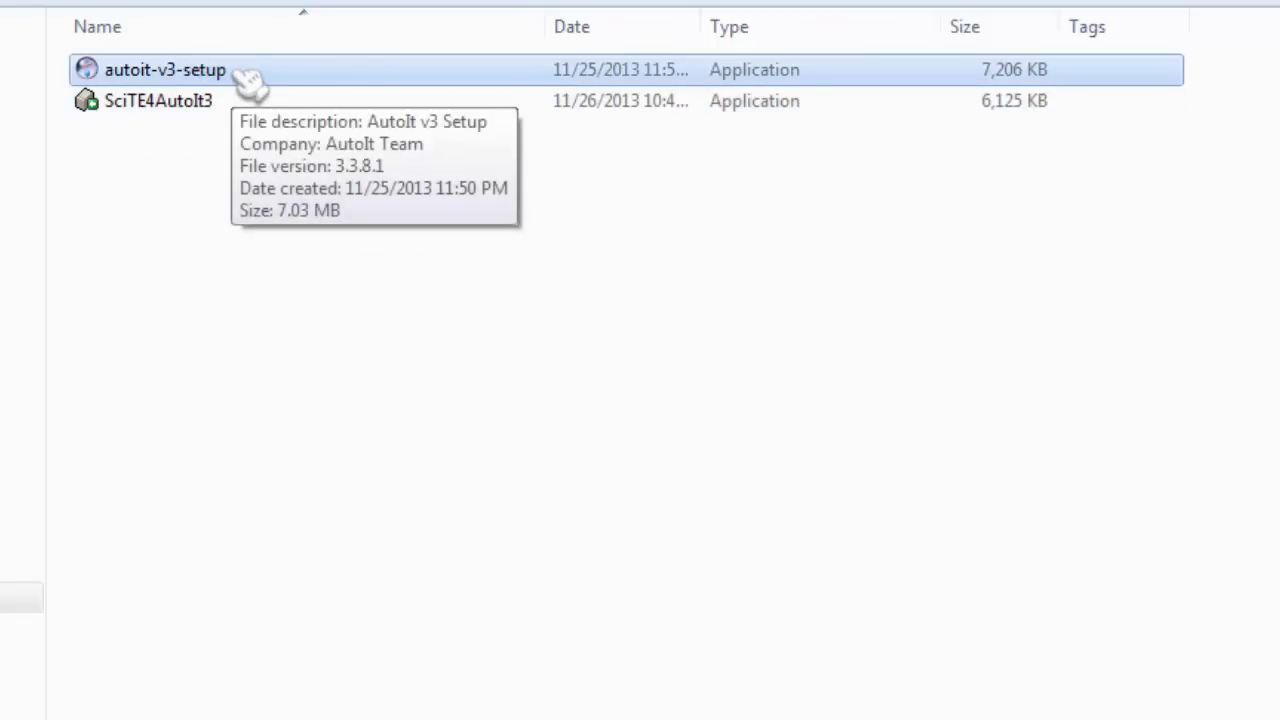
left_click(226, 103)
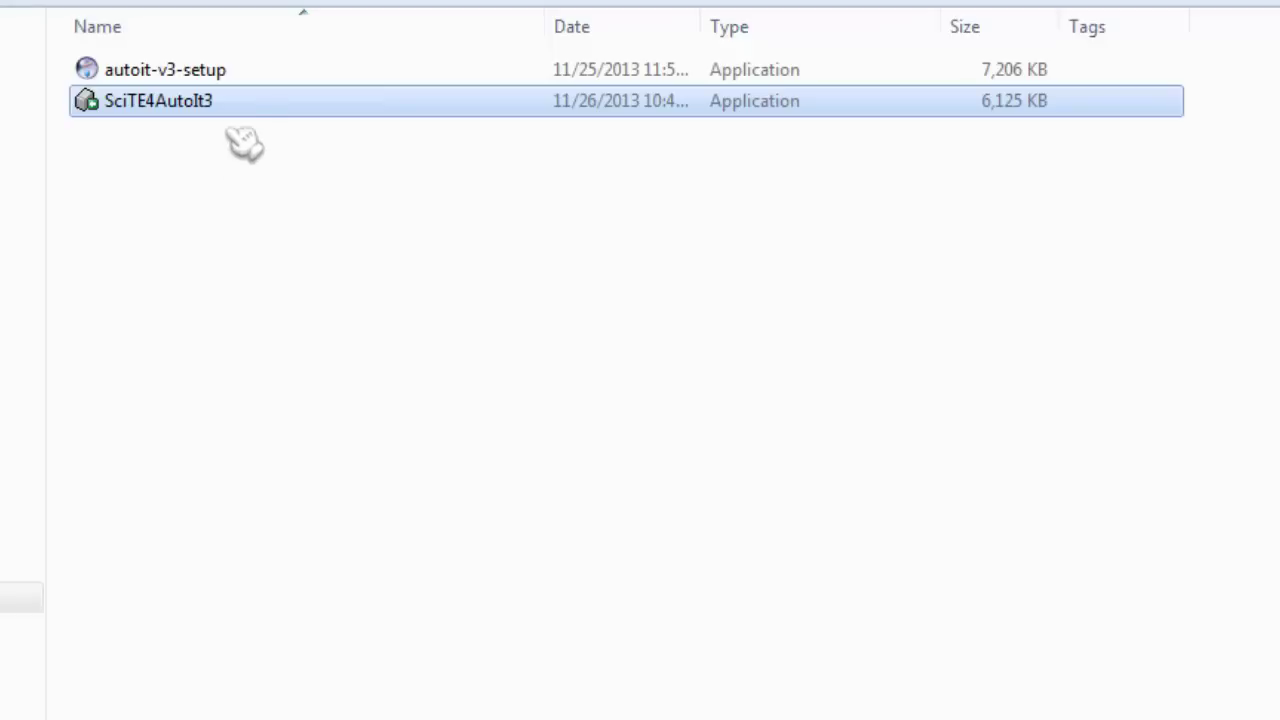
left_click(217, 69)
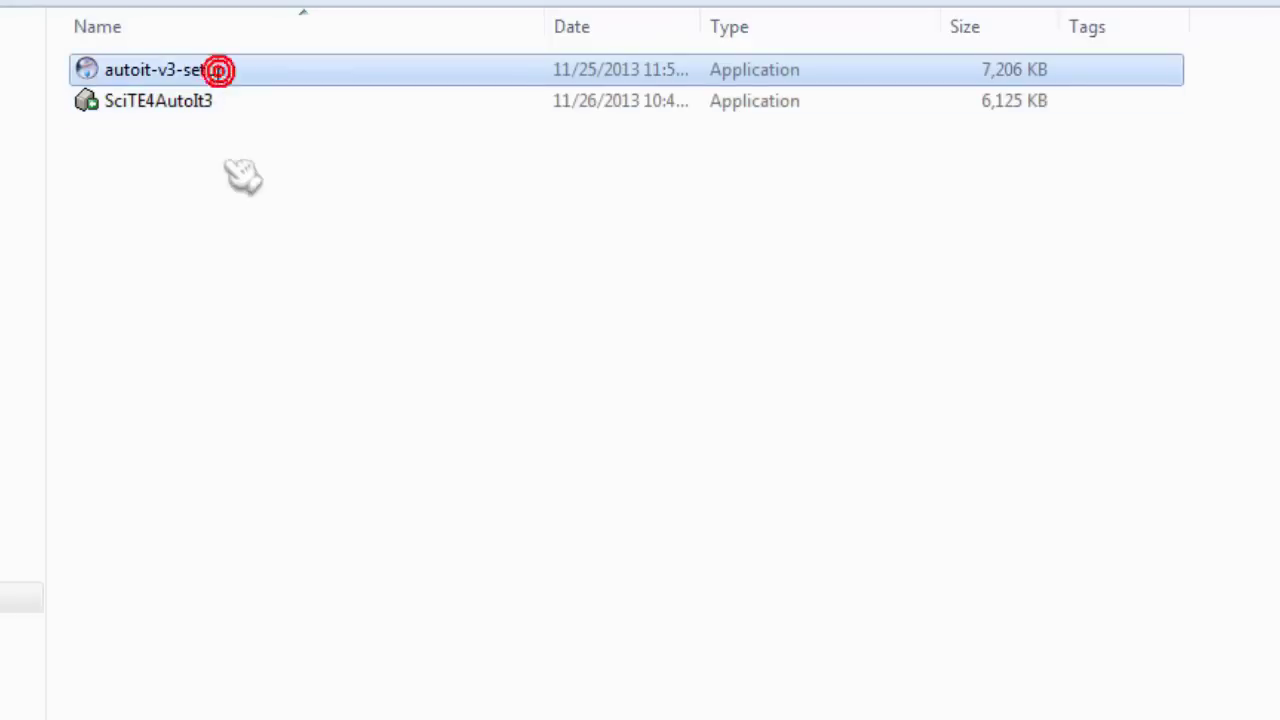
left_click(206, 100)
- Run the SciTE4AutoIt3 installer, go through its setup wizard and finish the installation
double_click(240, 104)
left_click(770, 552)
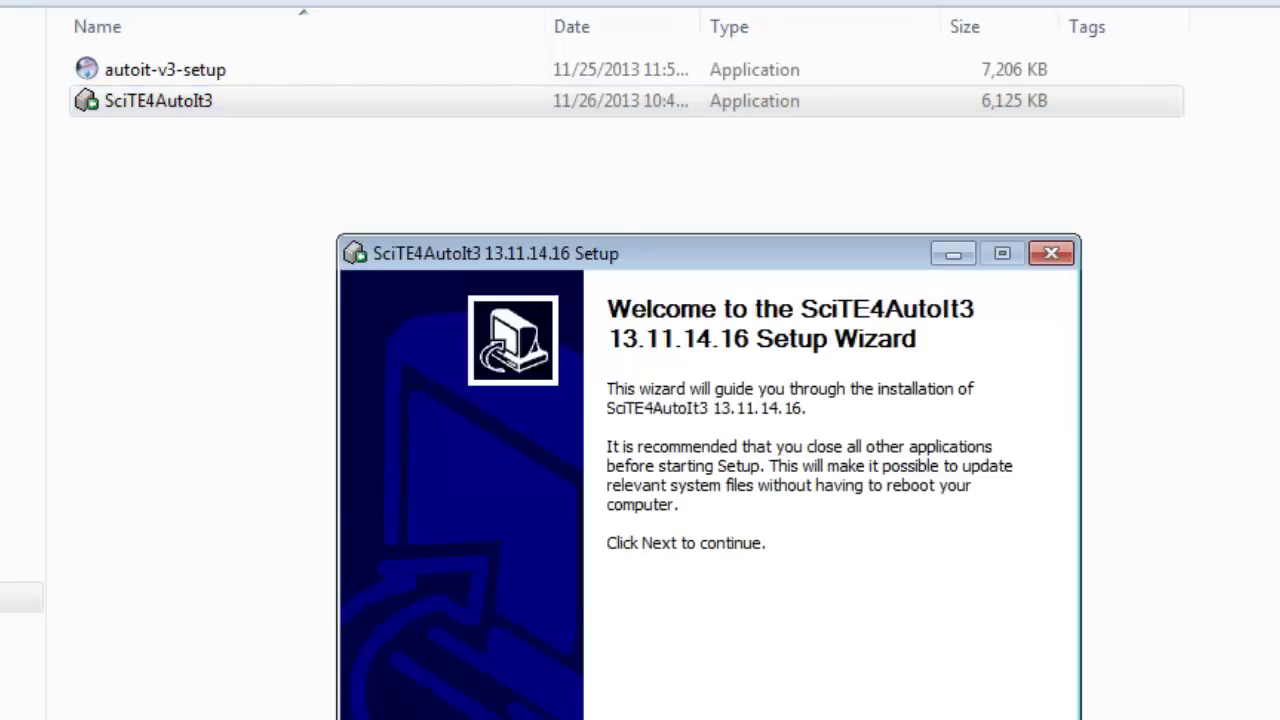
key("Return")
key("Return")
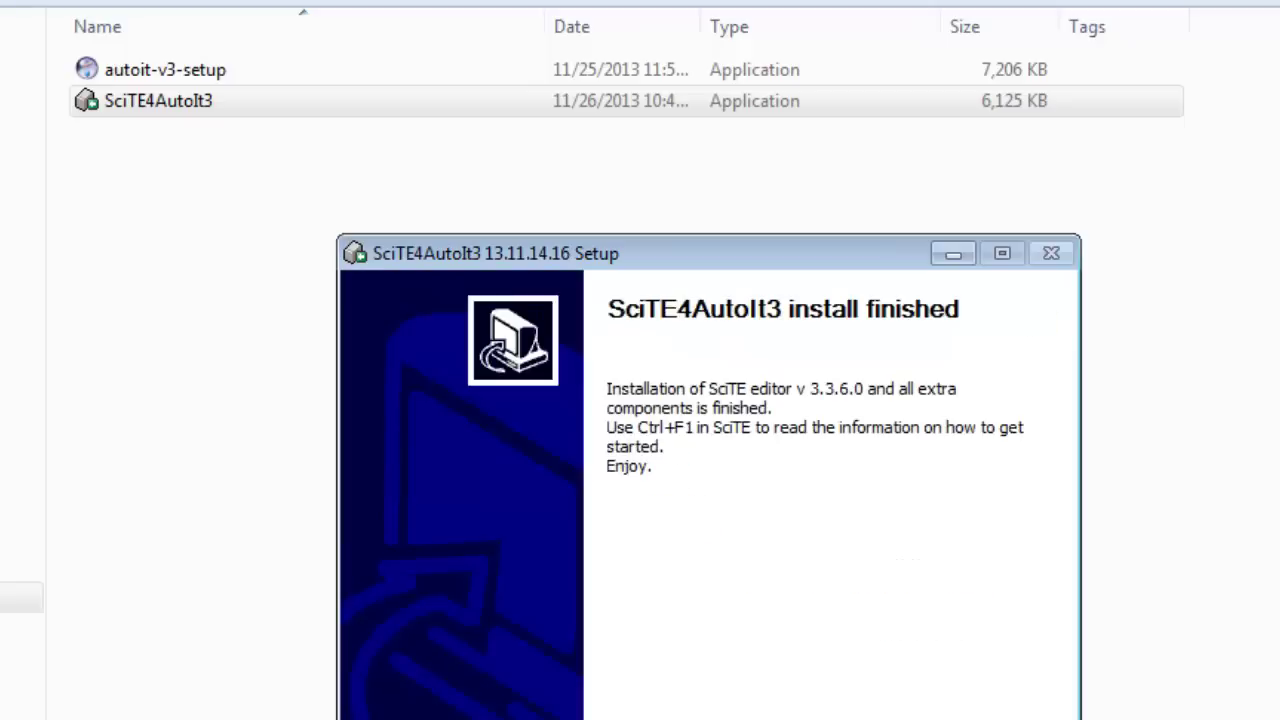
left_click(846, 708)
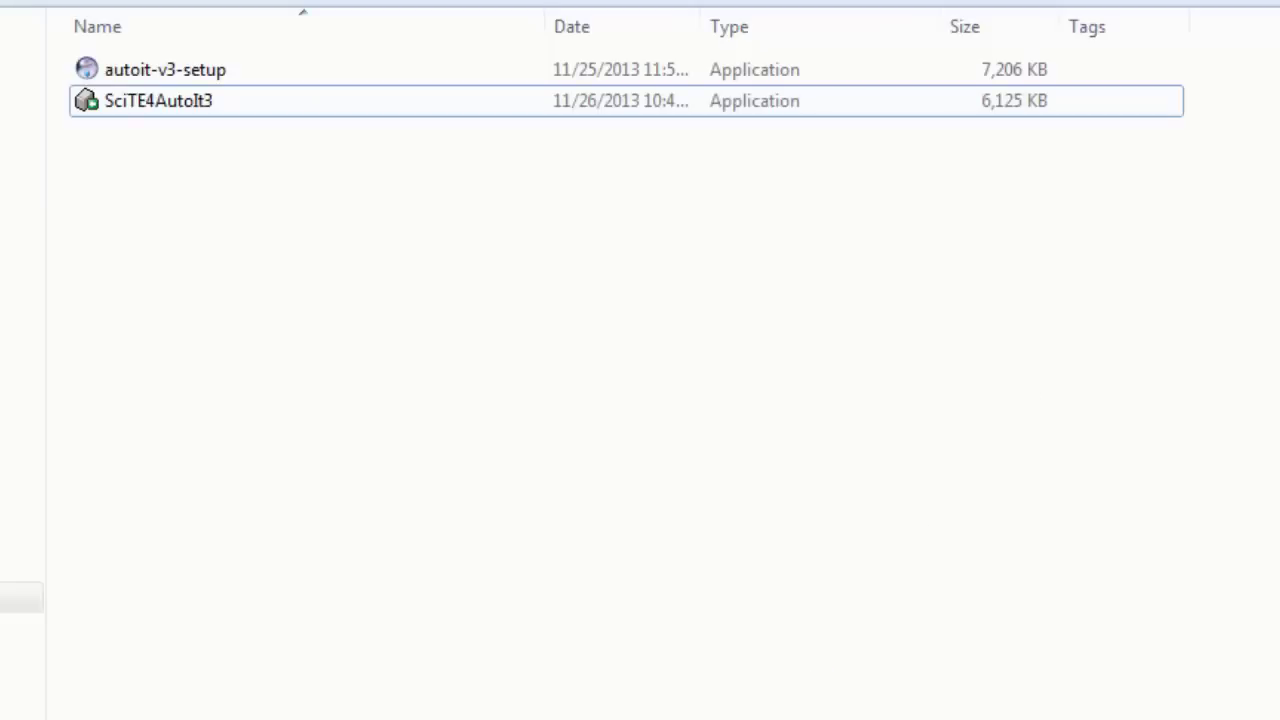
- Switch to SciTE with HelloWorld.au3 and examine the option, language and tool commands of the full editor
key("alt+Tab")
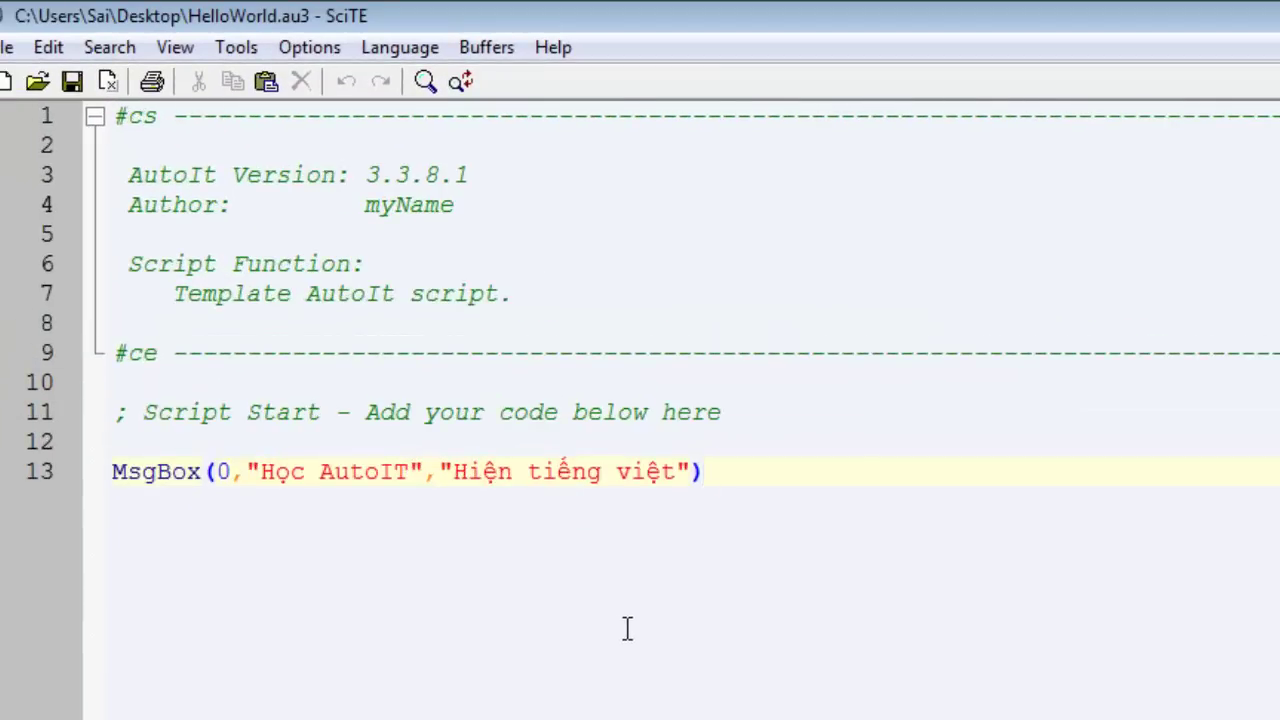
left_click(307, 50)
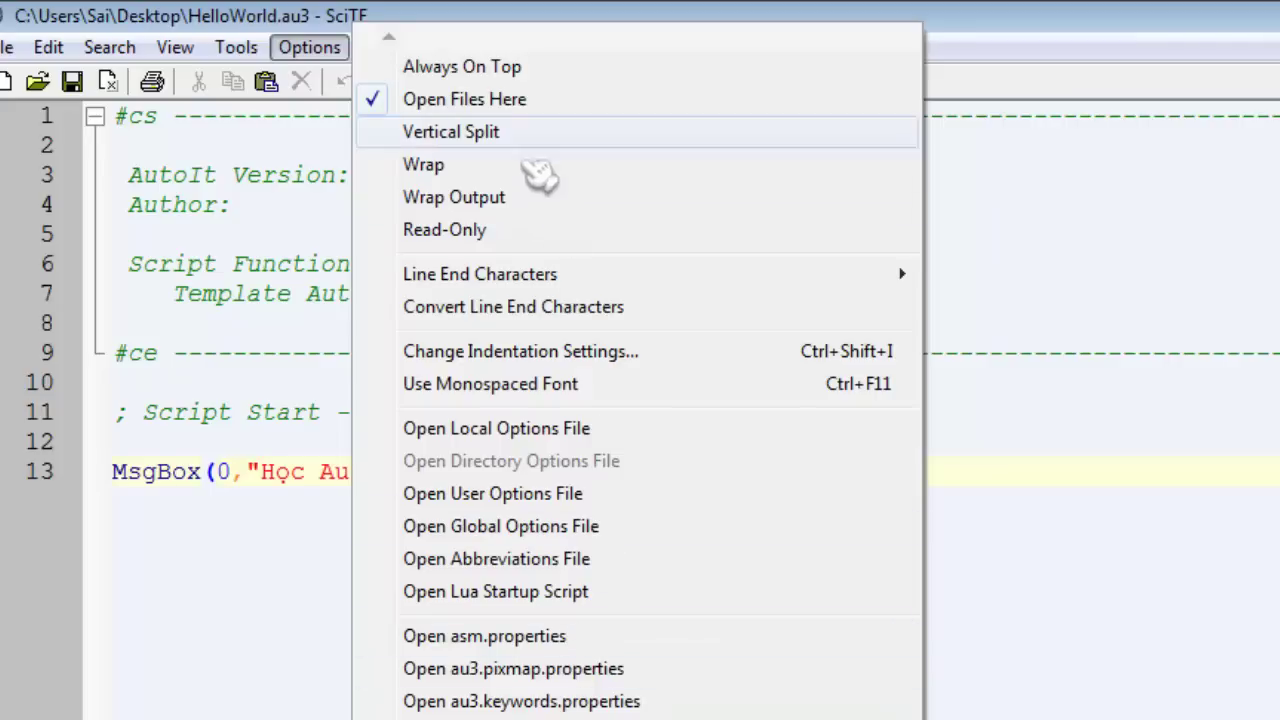
mouse_move(540, 266)
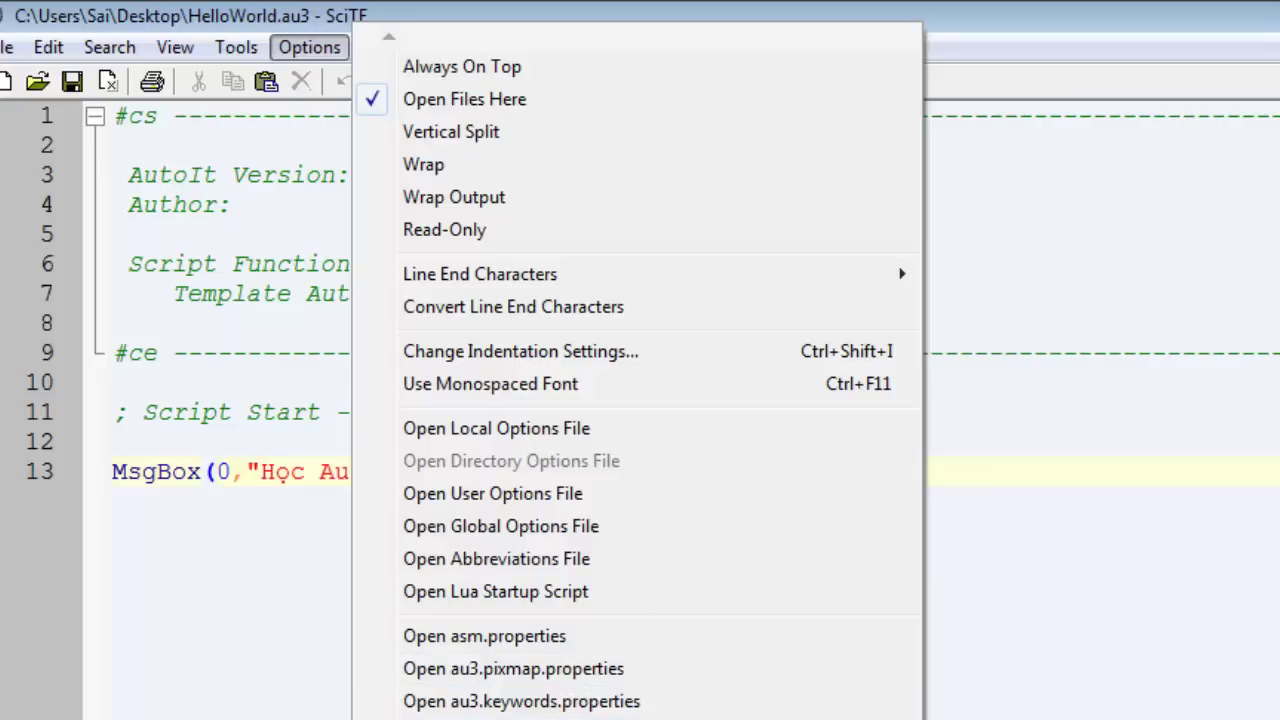
left_click(229, 510)
left_click(405, 47)
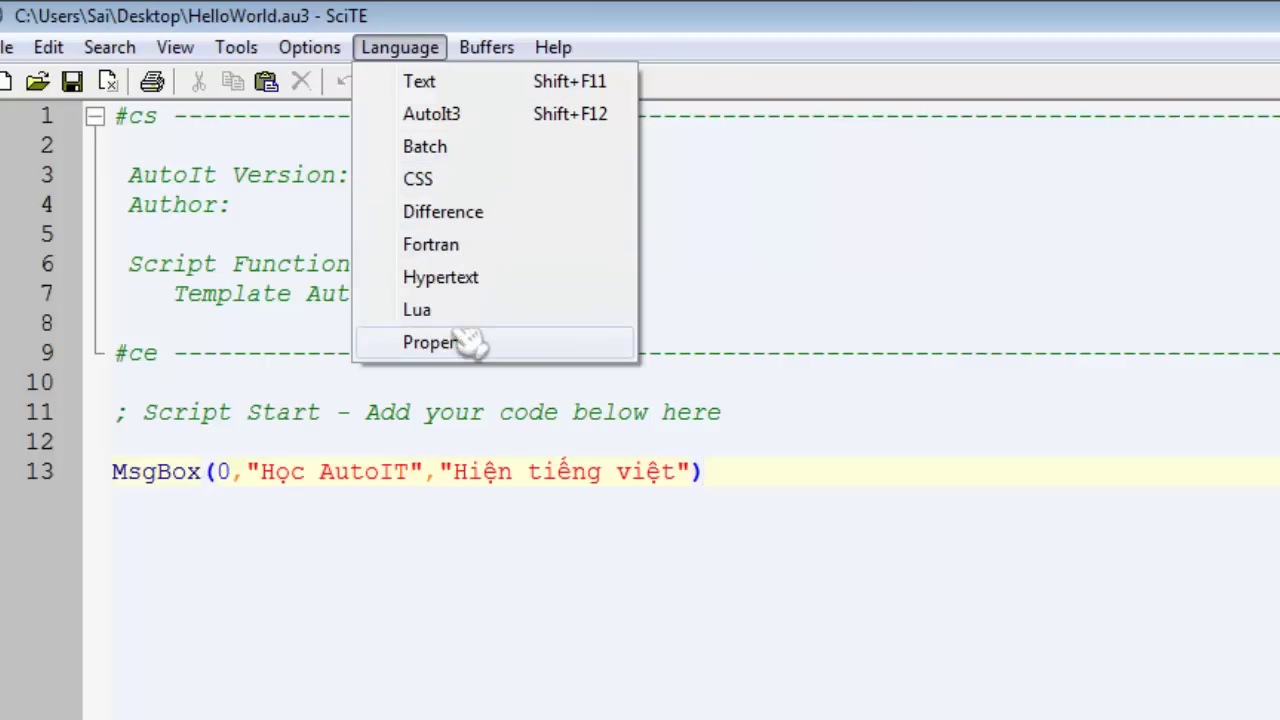
left_click(236, 47)
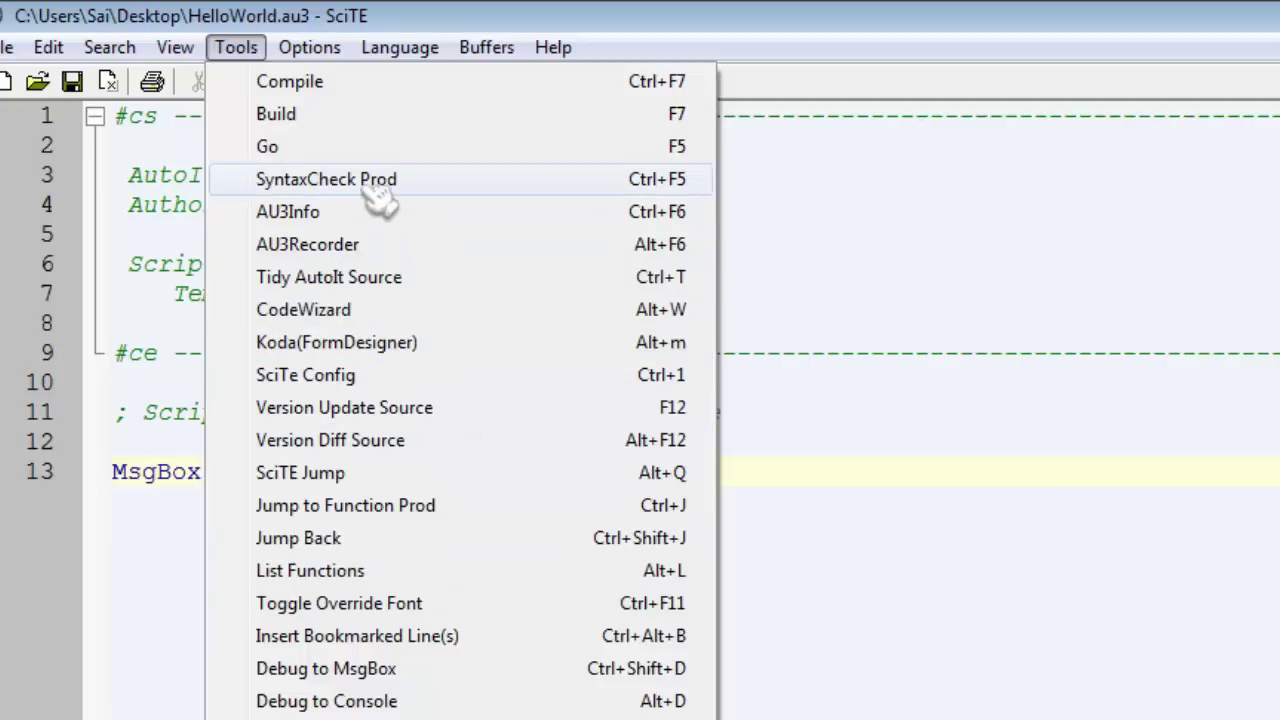
left_click(935, 673)
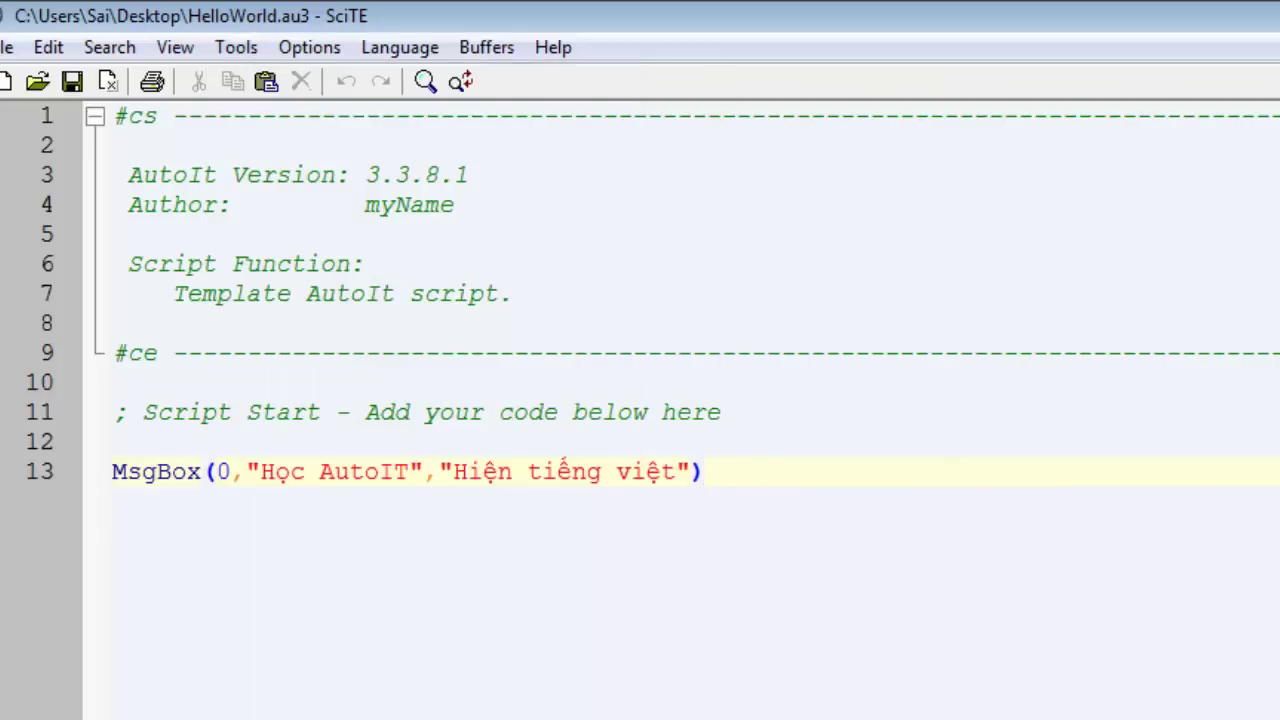
- Show the desktop and open the Compile with Options window for the HelloWorld script
key("super+d")
left_click_drag(392, 688, 130, 105)
right_click(42, 56)
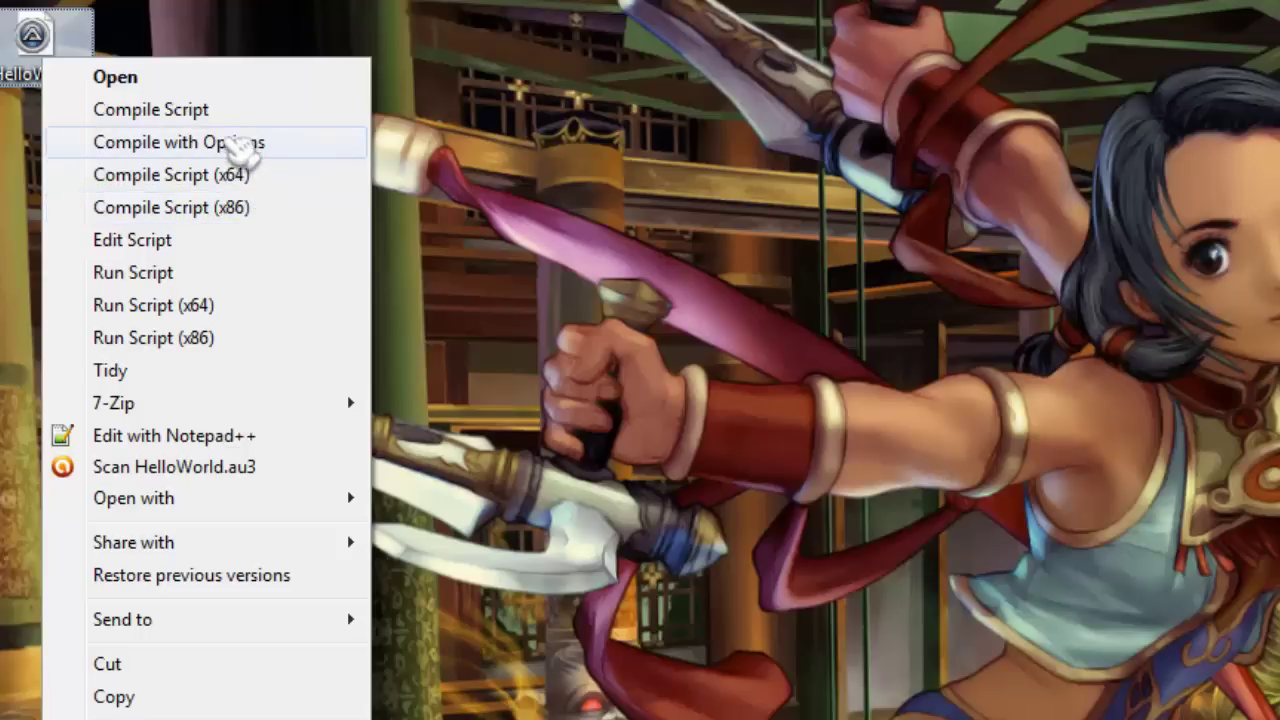
left_click(345, 148)
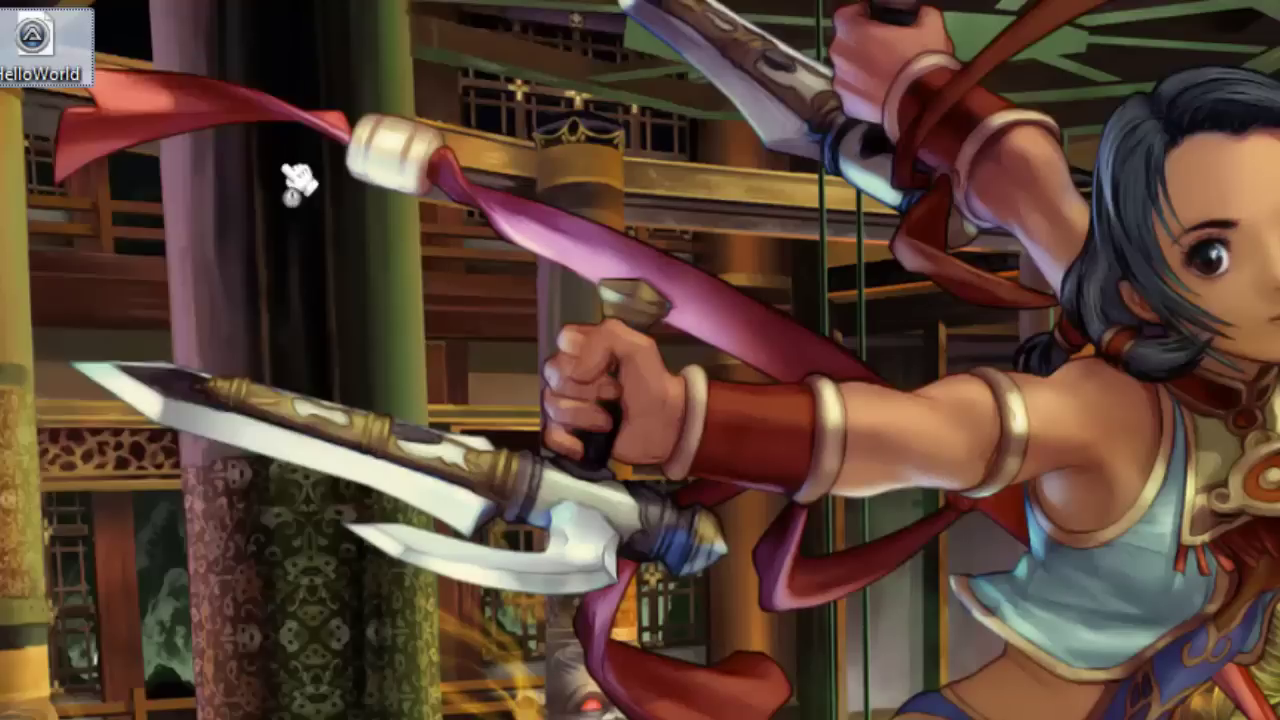
left_click_drag(830, 330, 583, 287)
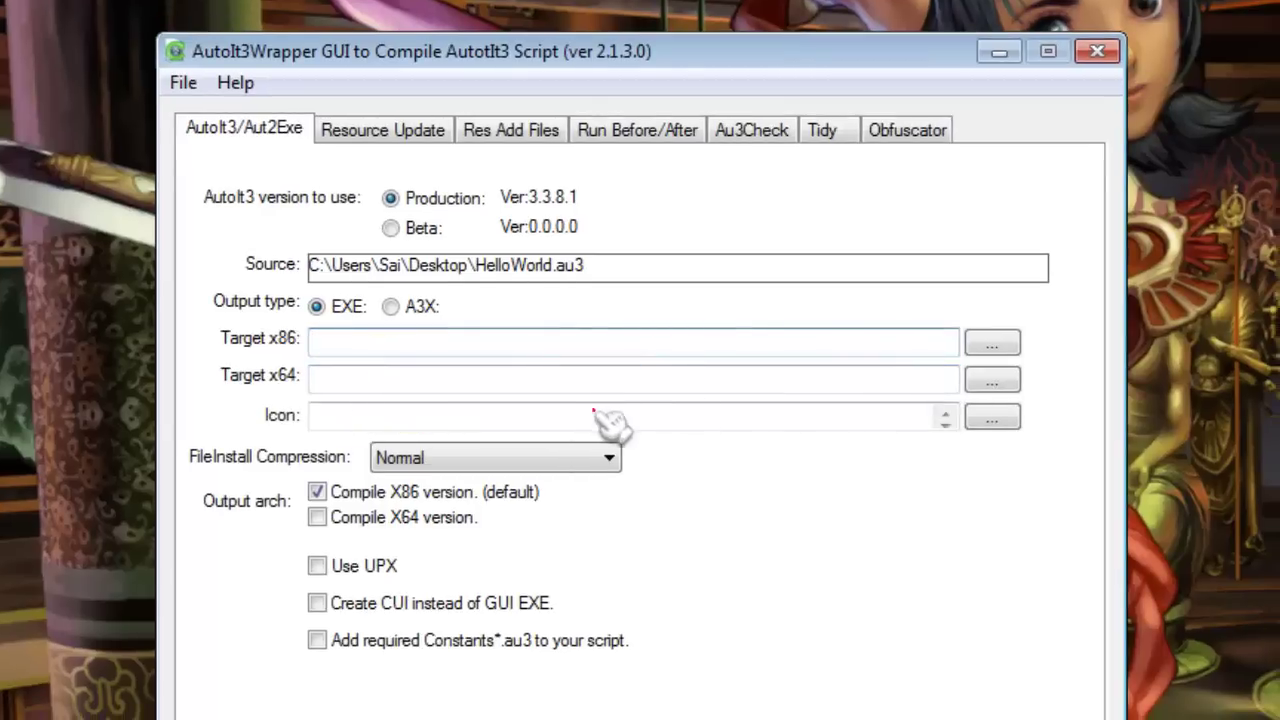
- Try browsing for an executable icon and switching the Use UPX option on and off
left_click(998, 418)
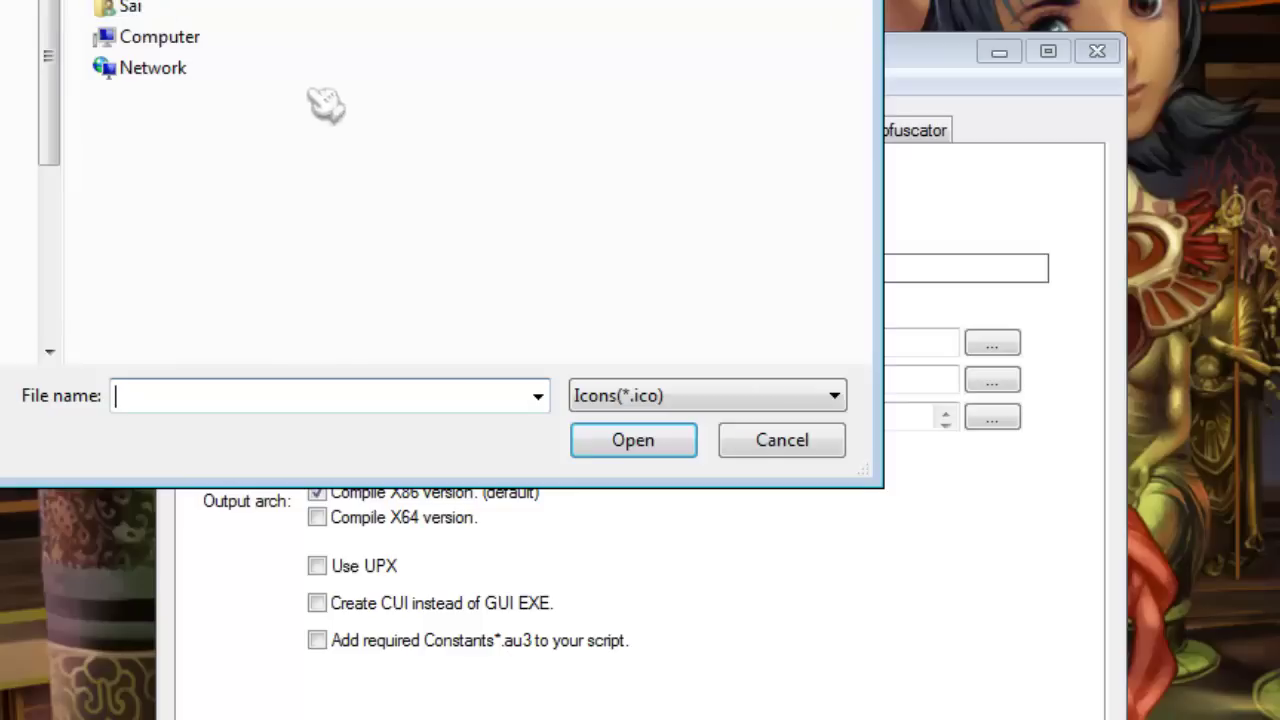
left_click(745, 440)
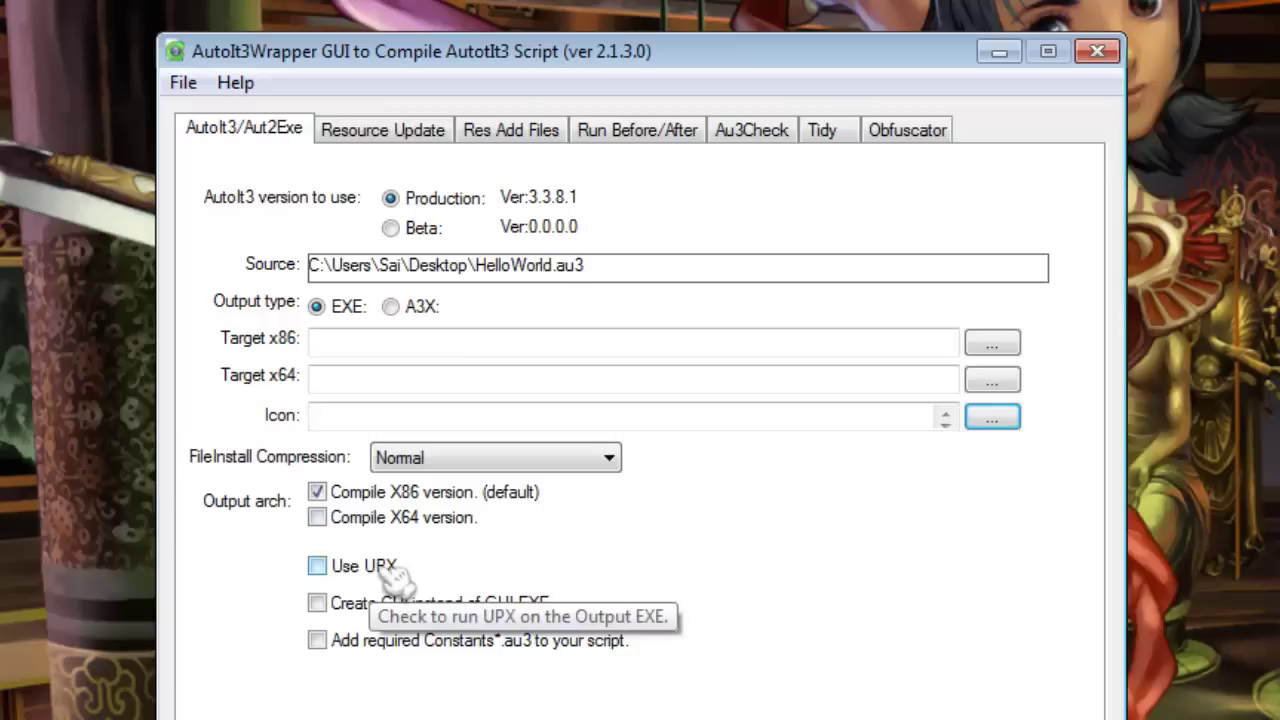
left_click(336, 568)
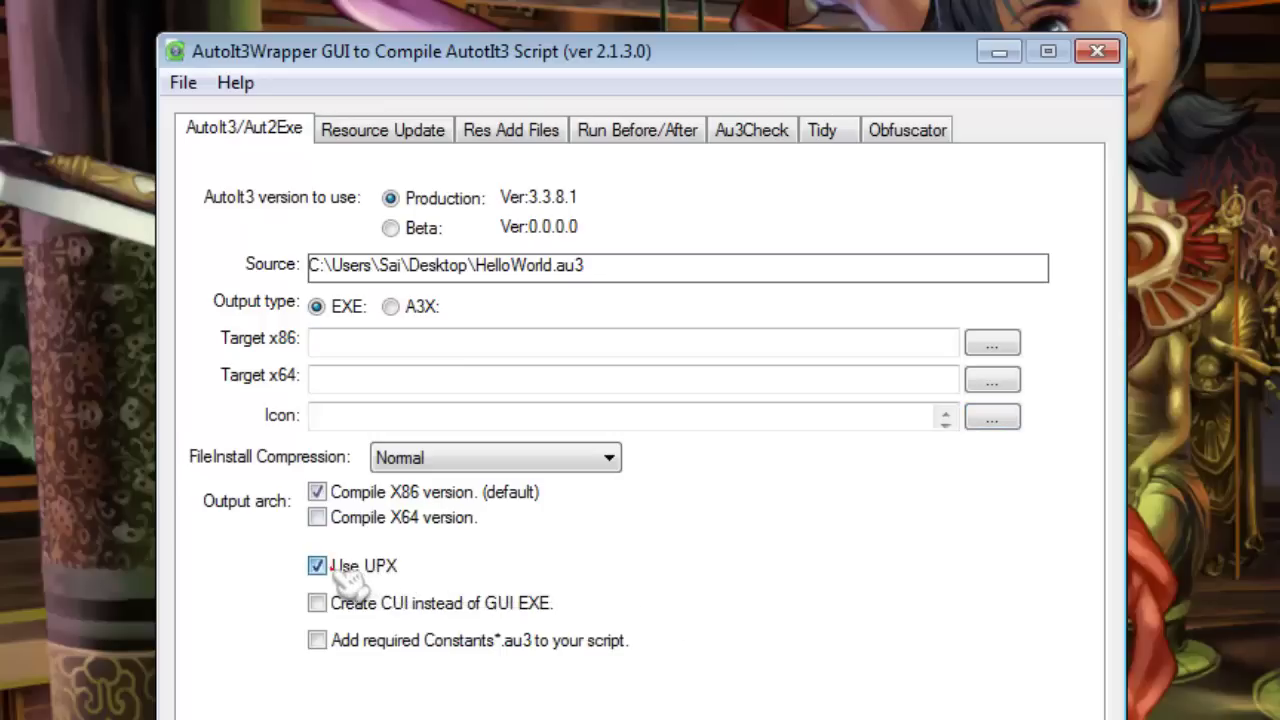
left_click(337, 570)
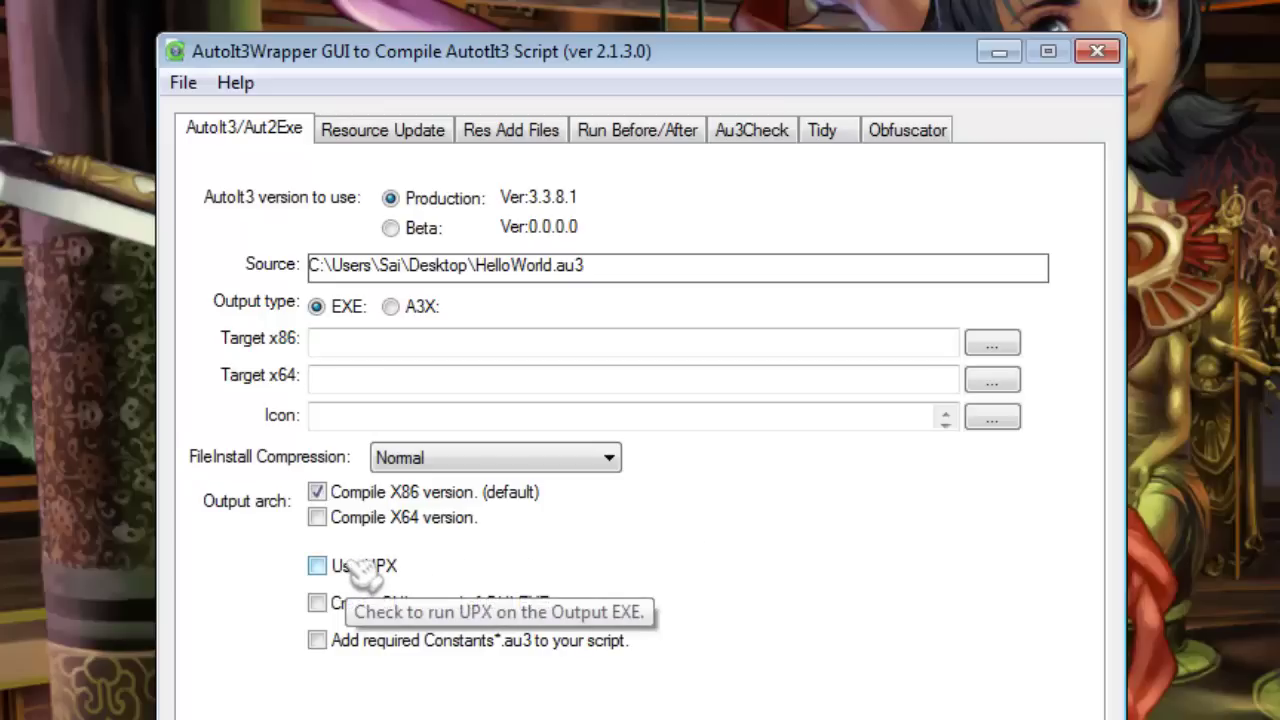
left_click(318, 566)
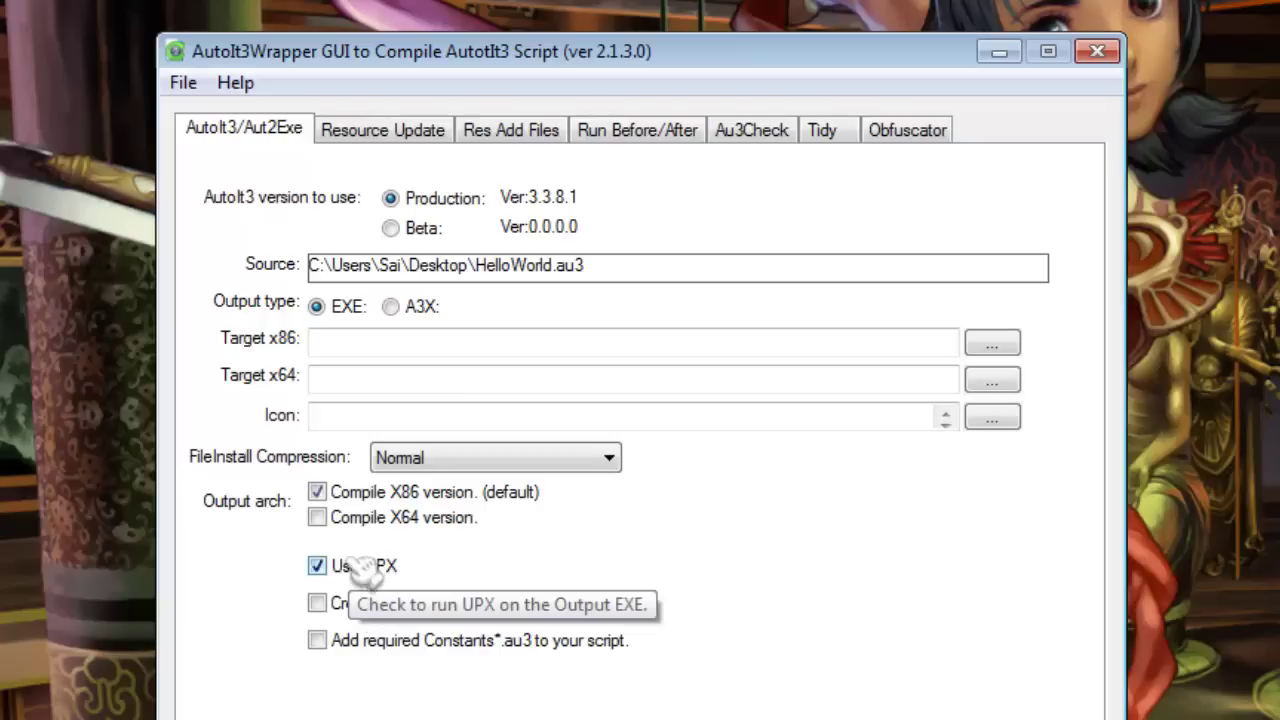
left_click(317, 566)
- Fill in the resource comment "Hướng dẫn cài đặt", description "Mô tả", file version 1.0.0 and the author's name as legal copyright, then leave the compile options
left_click(415, 132)
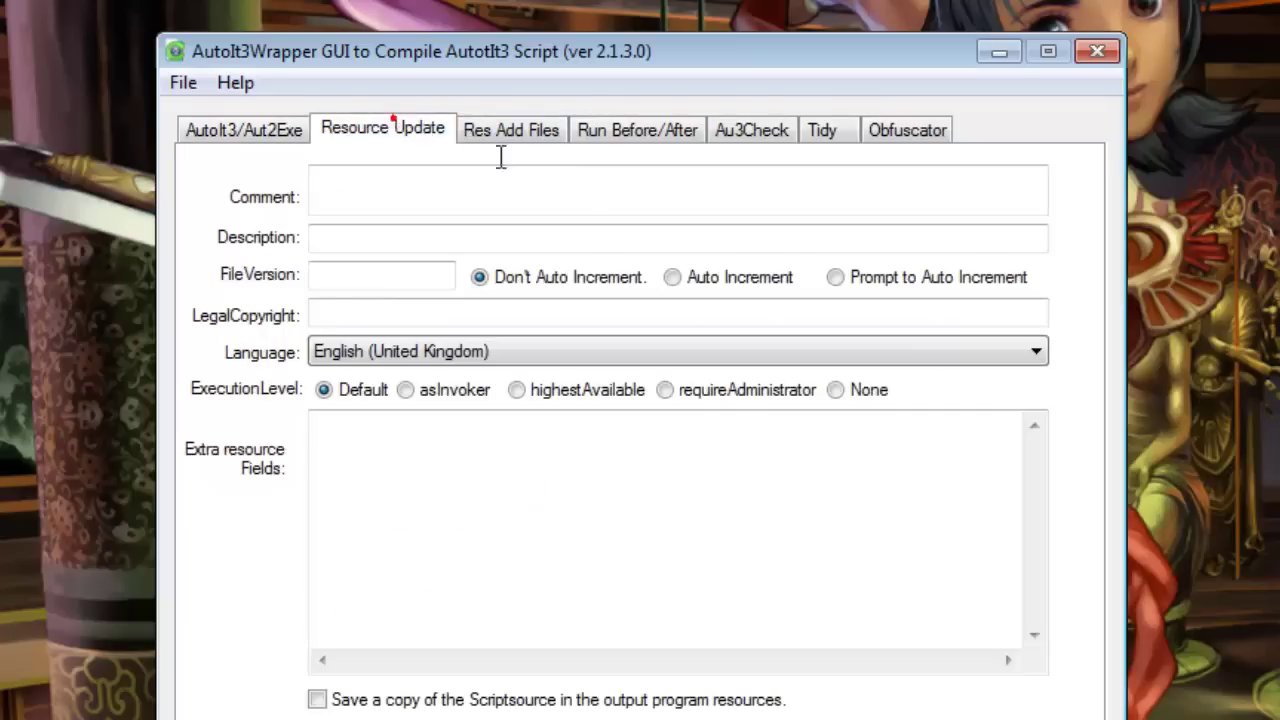
left_click(455, 210)
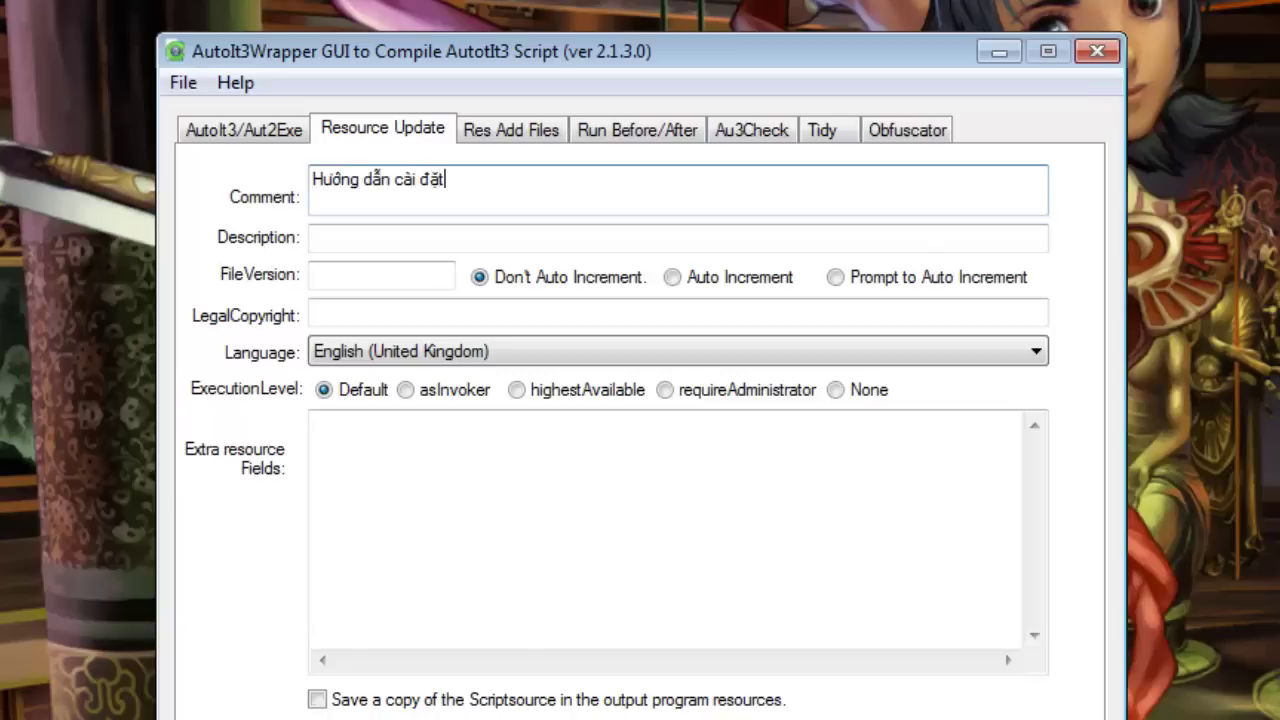
left_click(435, 238)
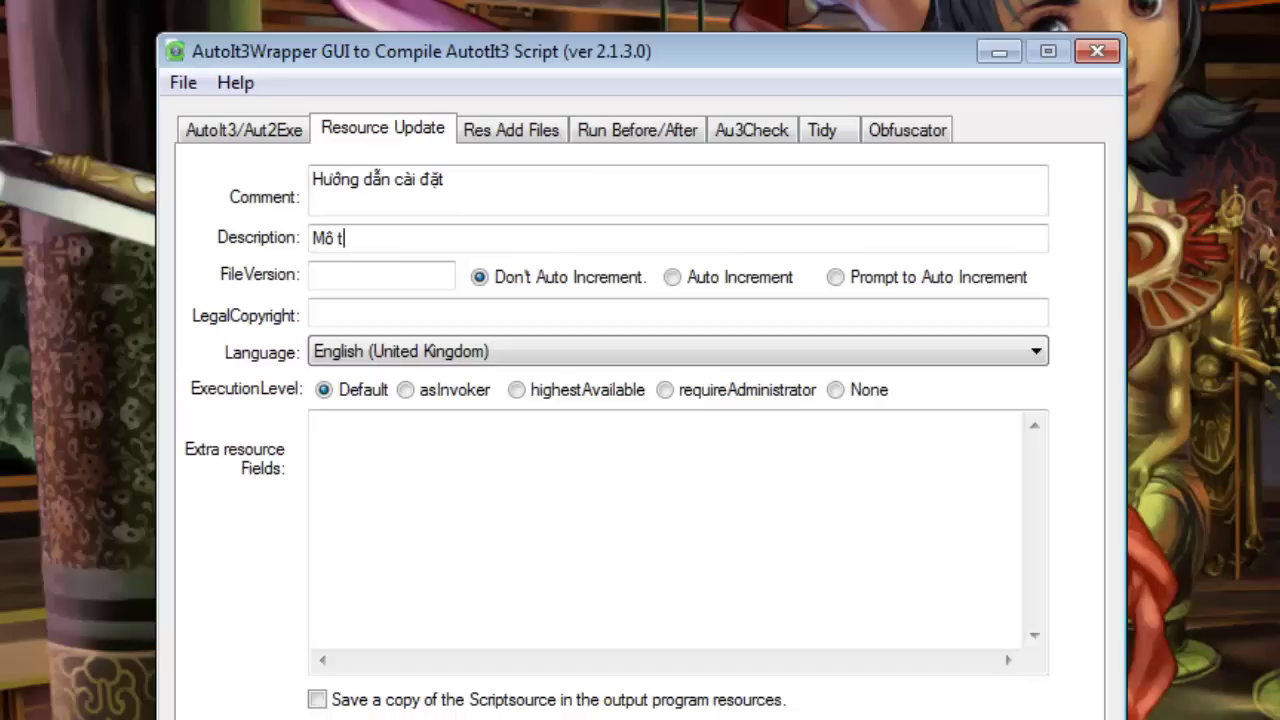
left_click(322, 277)
left_click(460, 306)
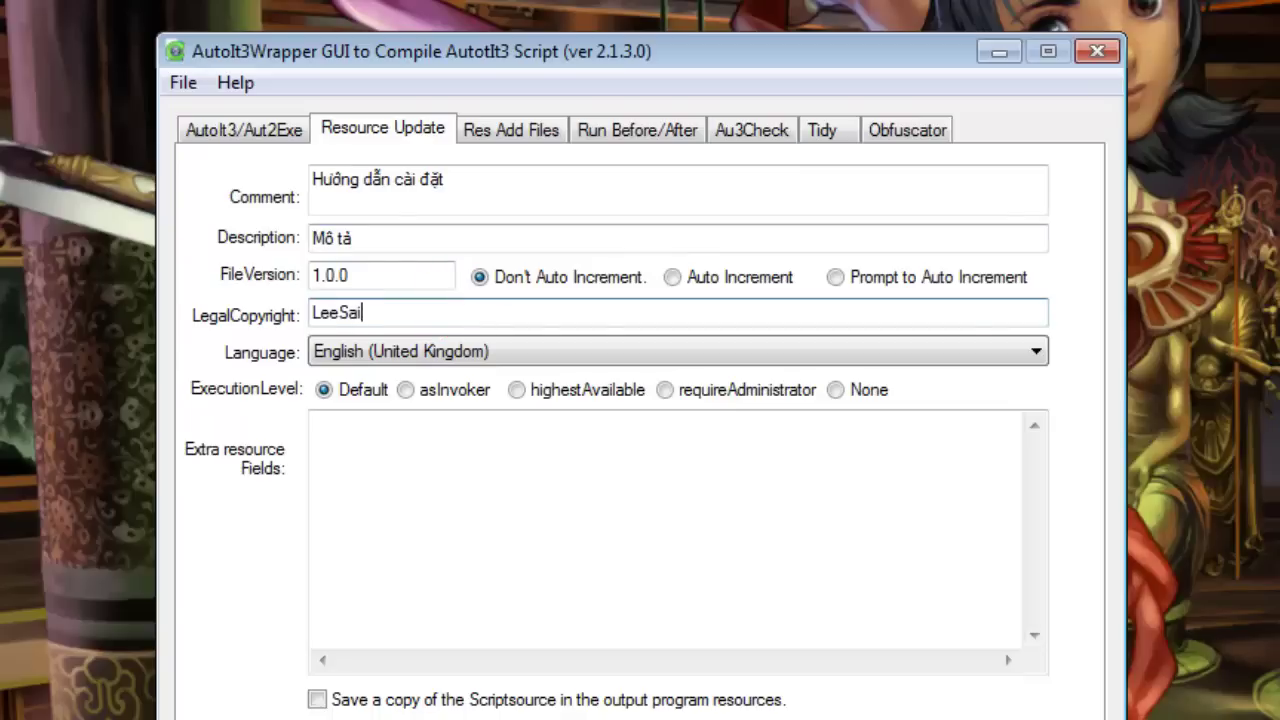
left_click(490, 352)
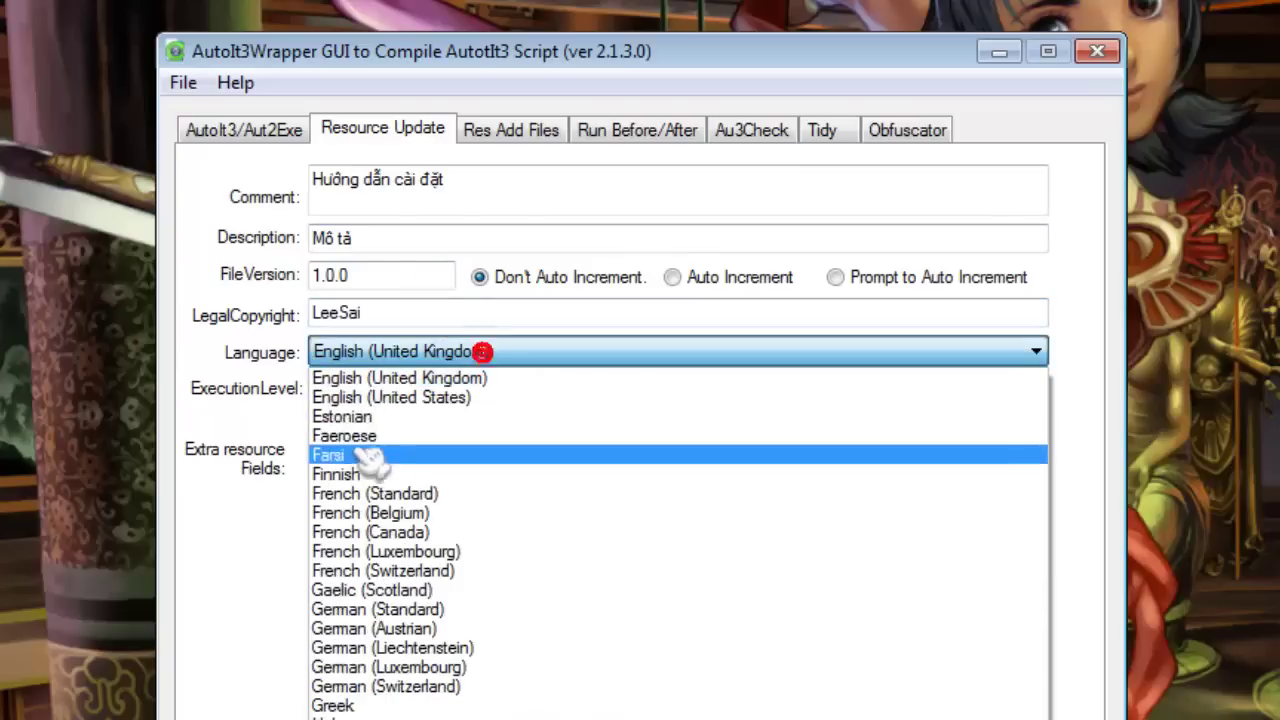
left_click(180, 352)
left_click(478, 463)
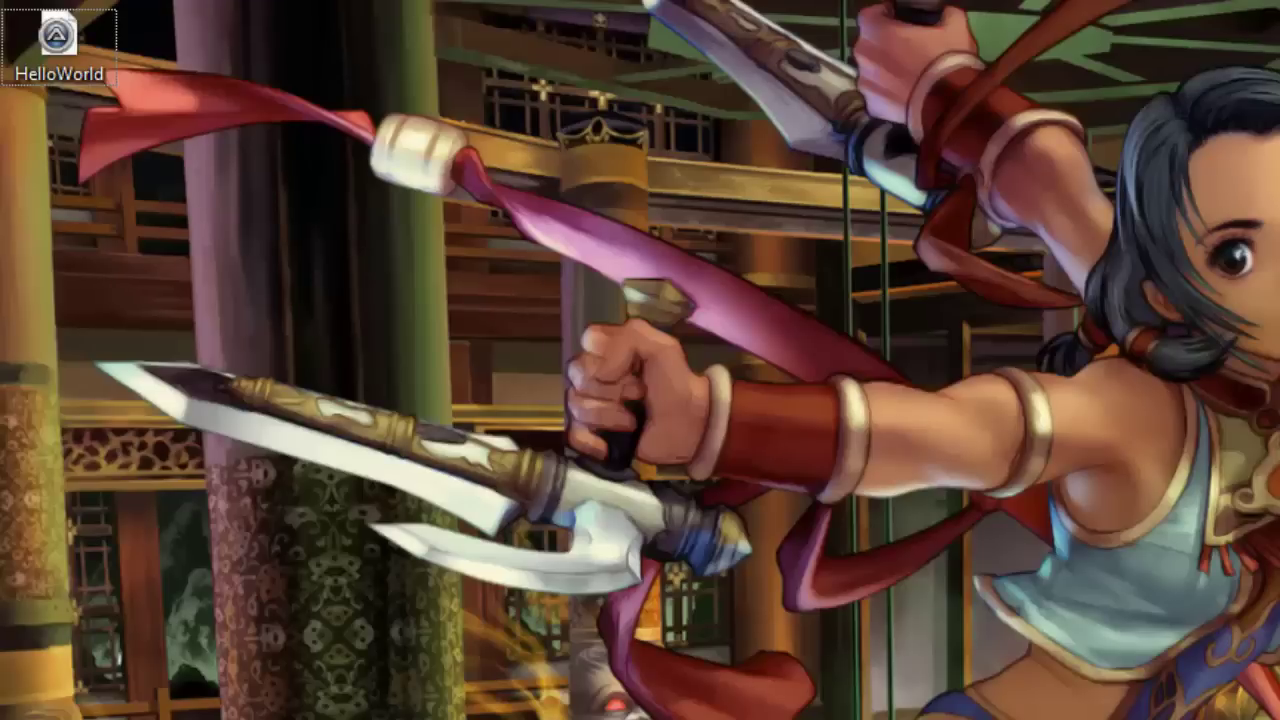
- Compile the HelloWorld script on the desktop with the plain Compile Script command
right_click(52, 62)
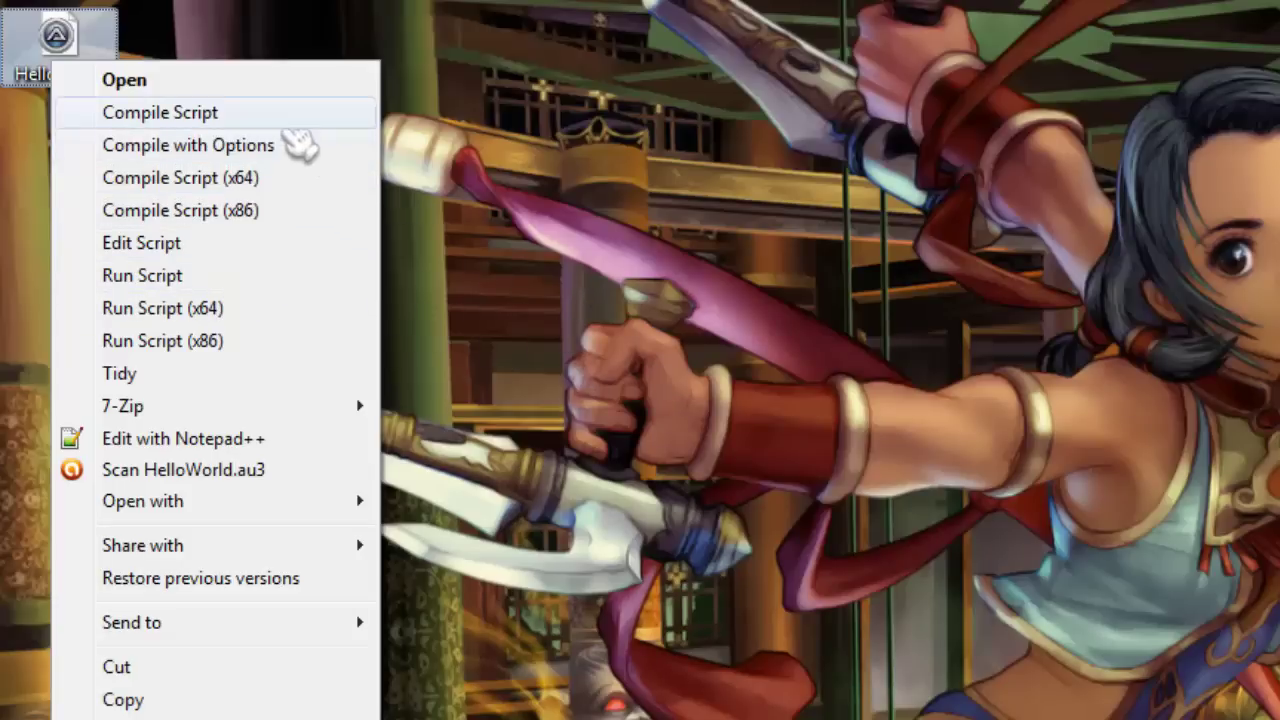
left_click(160, 112)
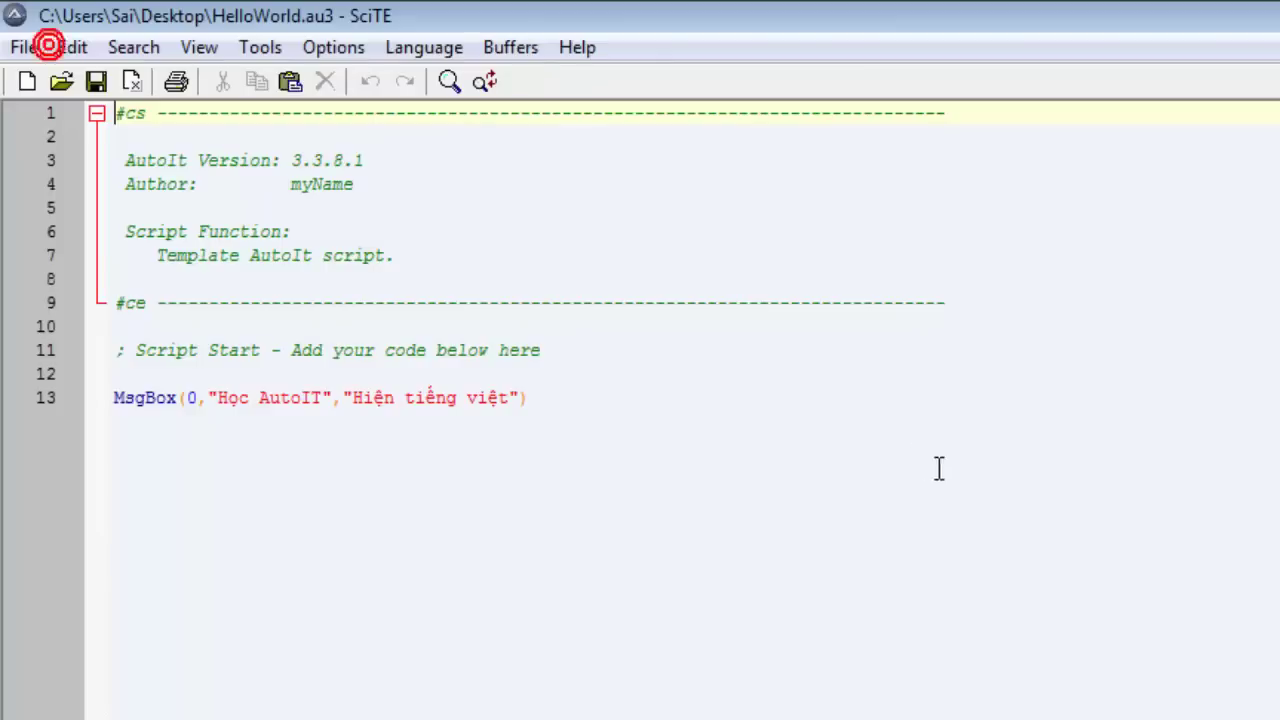
left_click(780, 410)
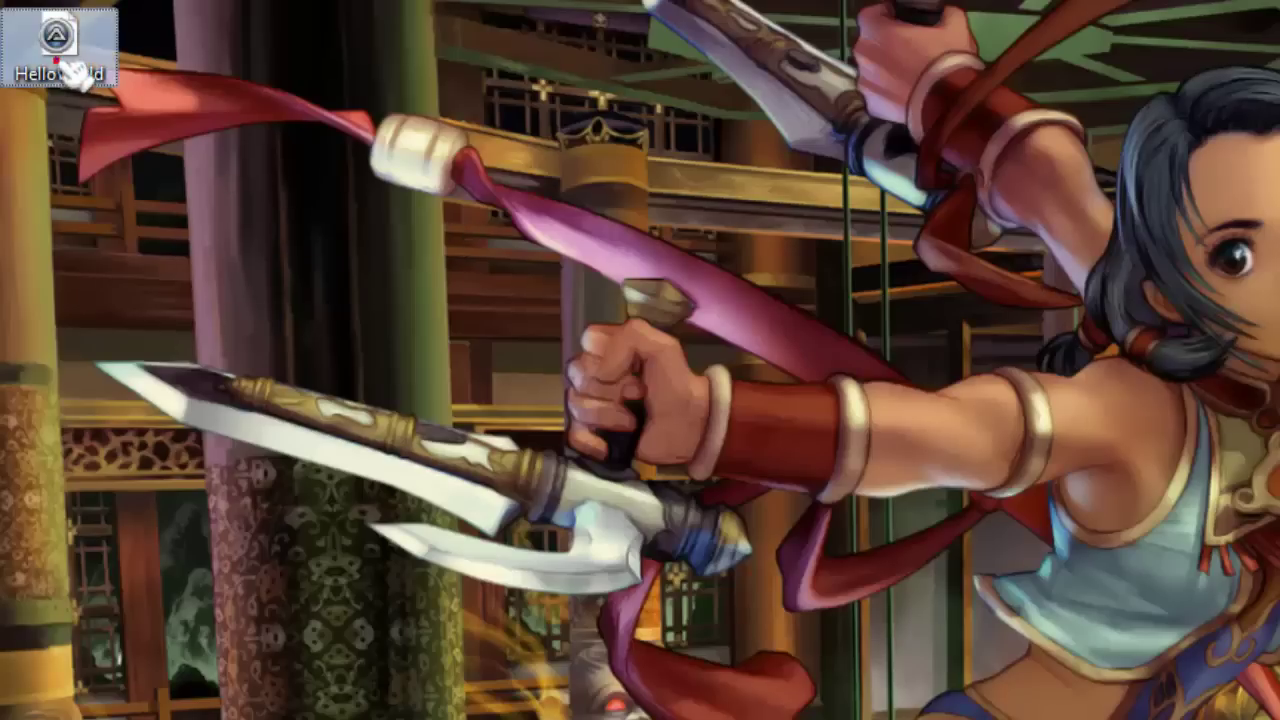
right_click(58, 60)
left_click(178, 113)
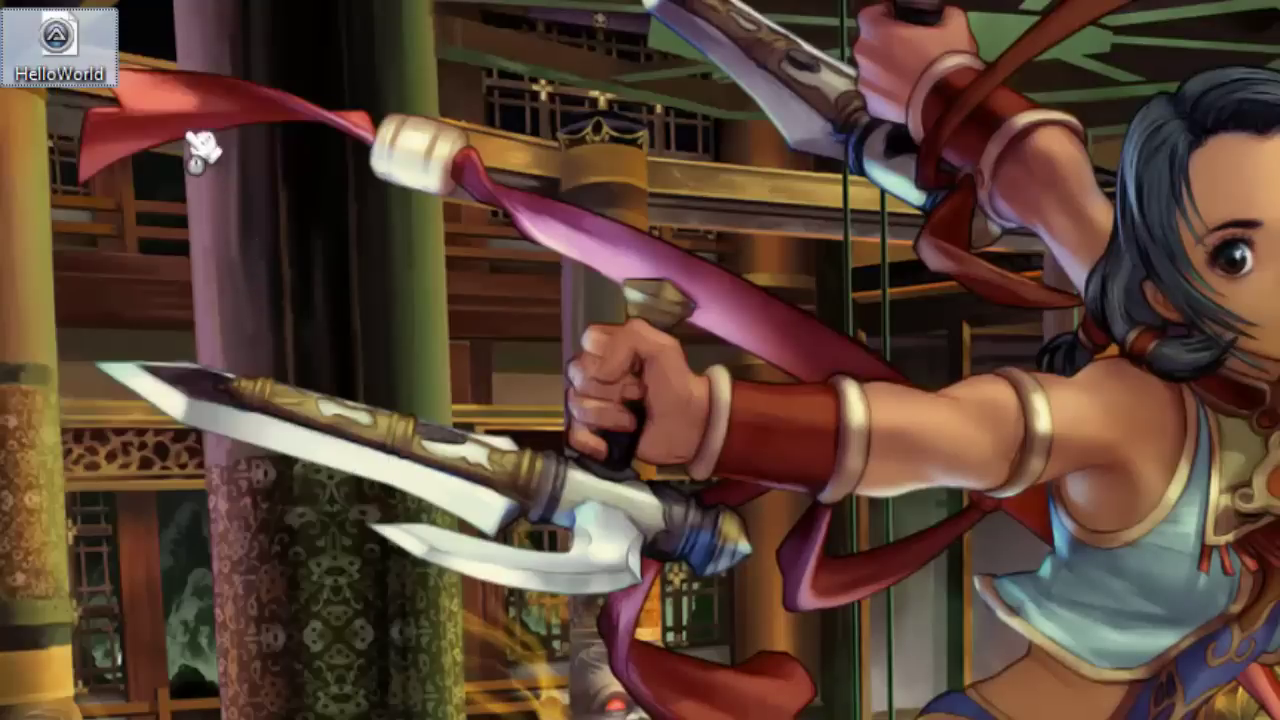
- Check the compiled HelloWorld executable's properties for its file type, and put its desktop icon back below the script
left_click(80, 185)
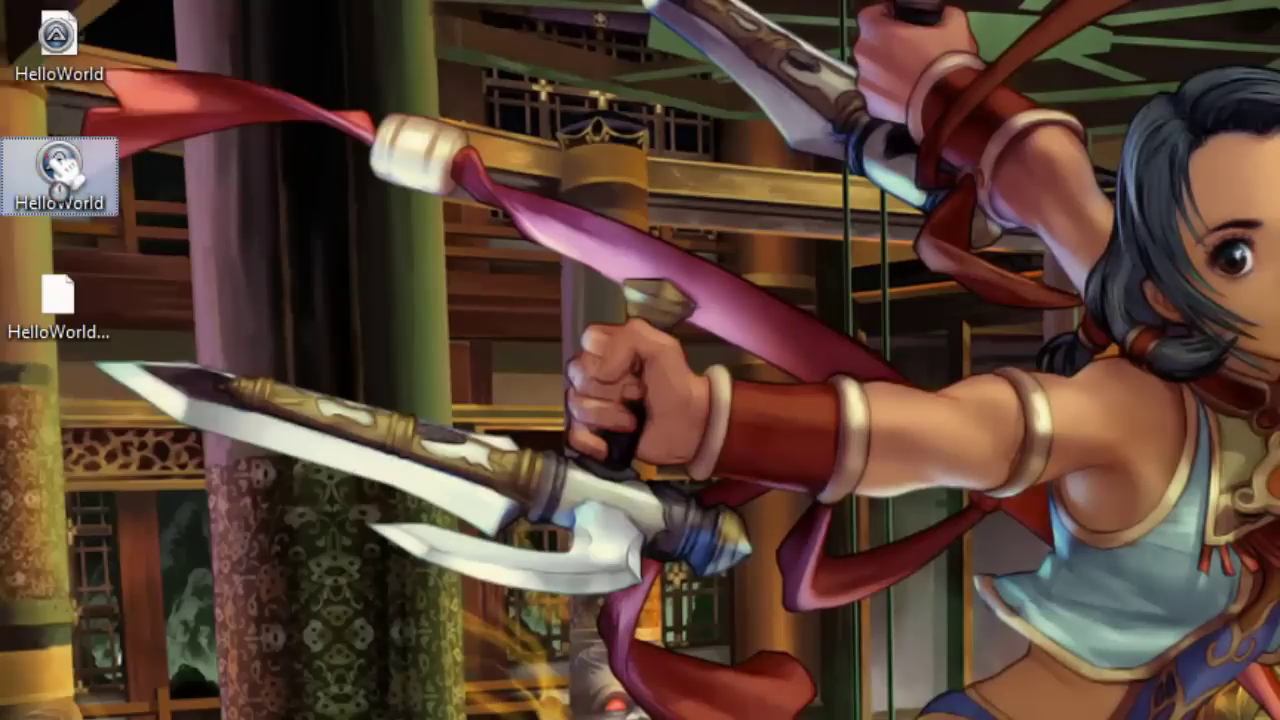
left_click(264, 266)
left_click_drag(90, 195, 330, 200)
right_click(283, 185)
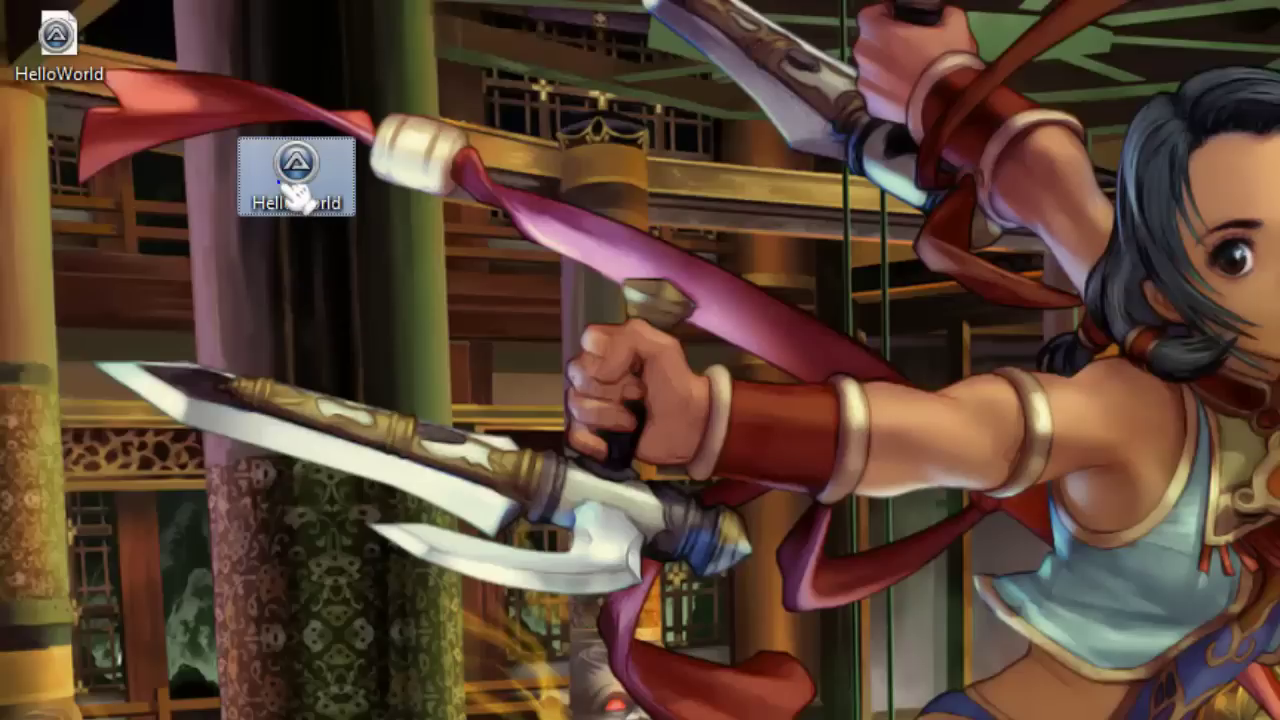
key("r")
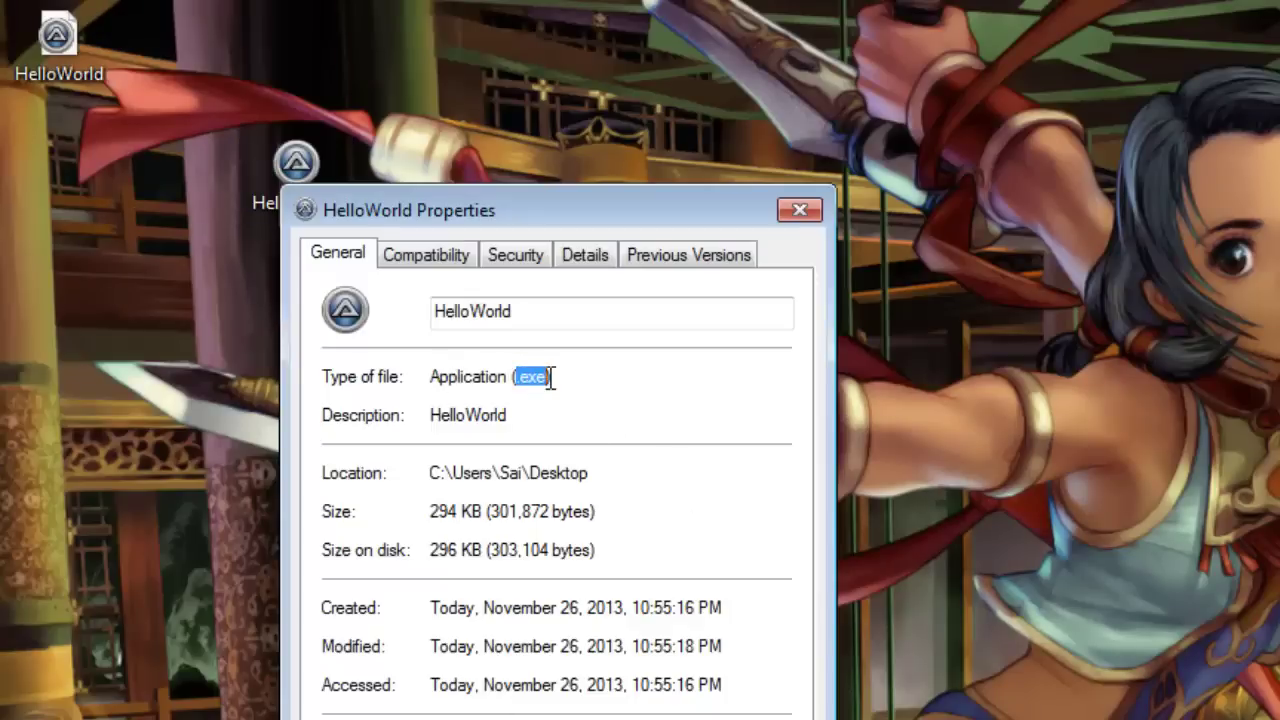
key("Escape")
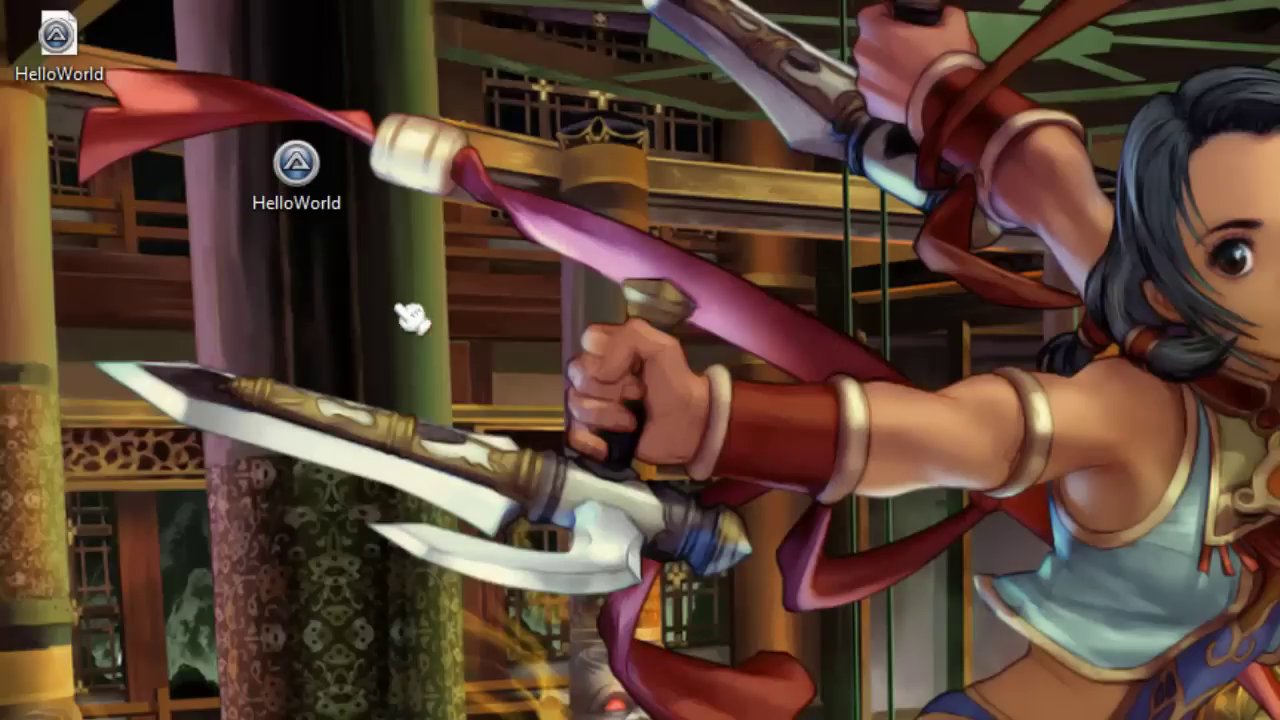
left_click_drag(325, 175, 100, 171)
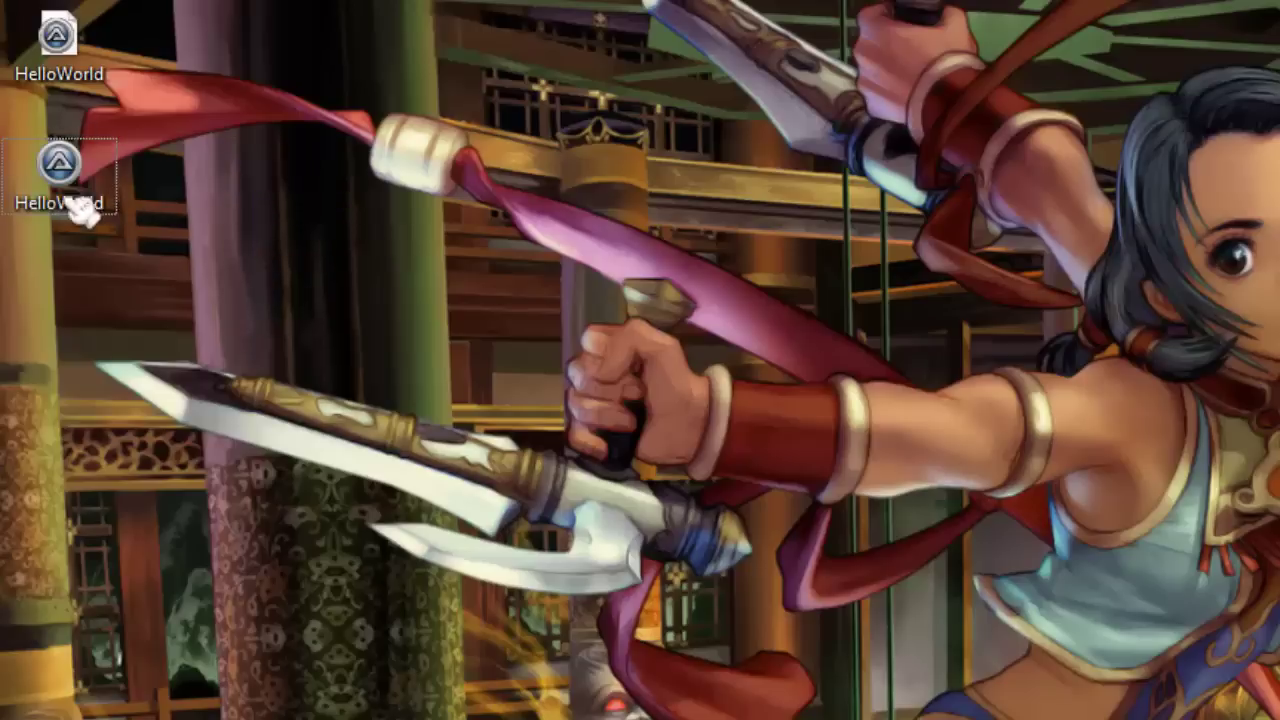
left_click(58, 40)
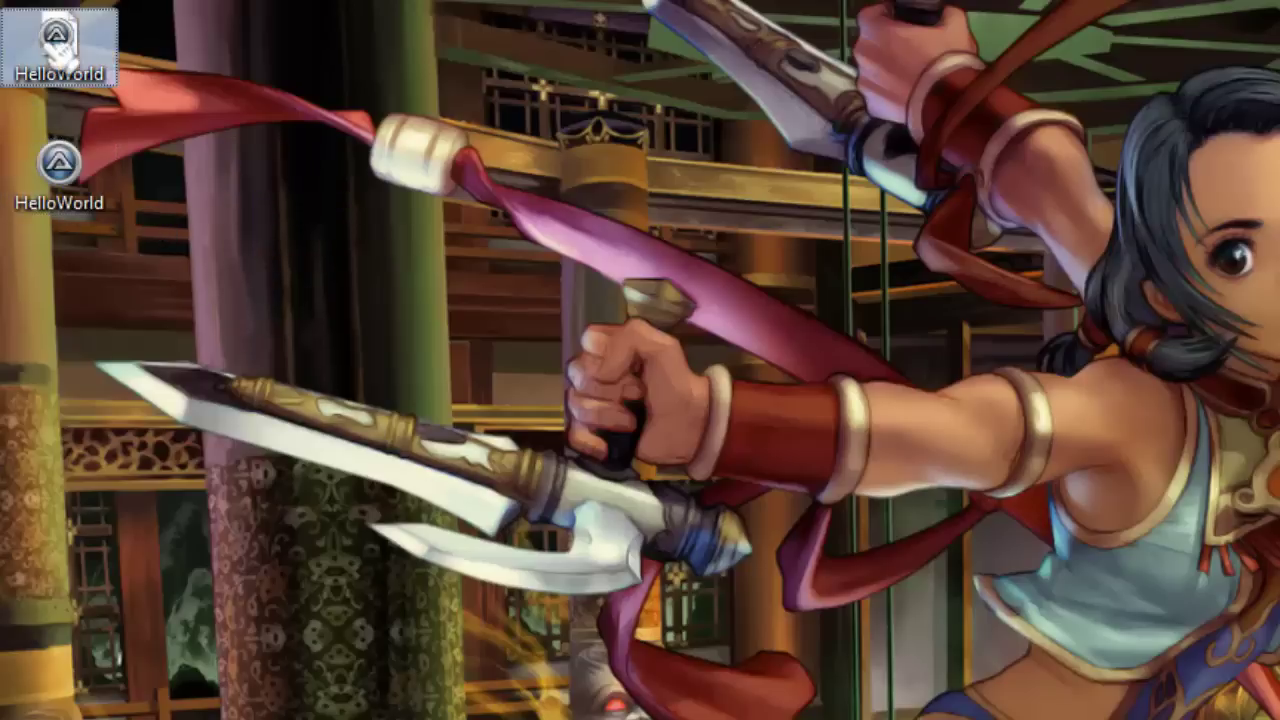
right_click(58, 40)
key("super")
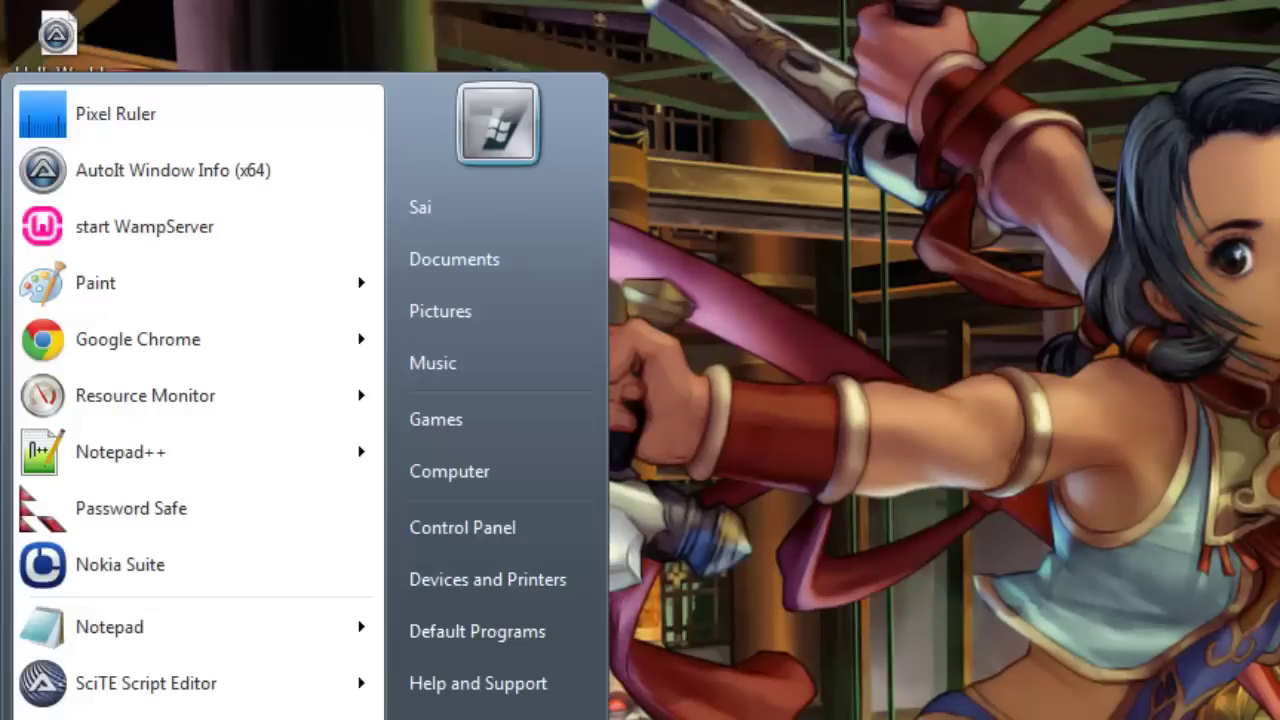
left_click(100, 715)
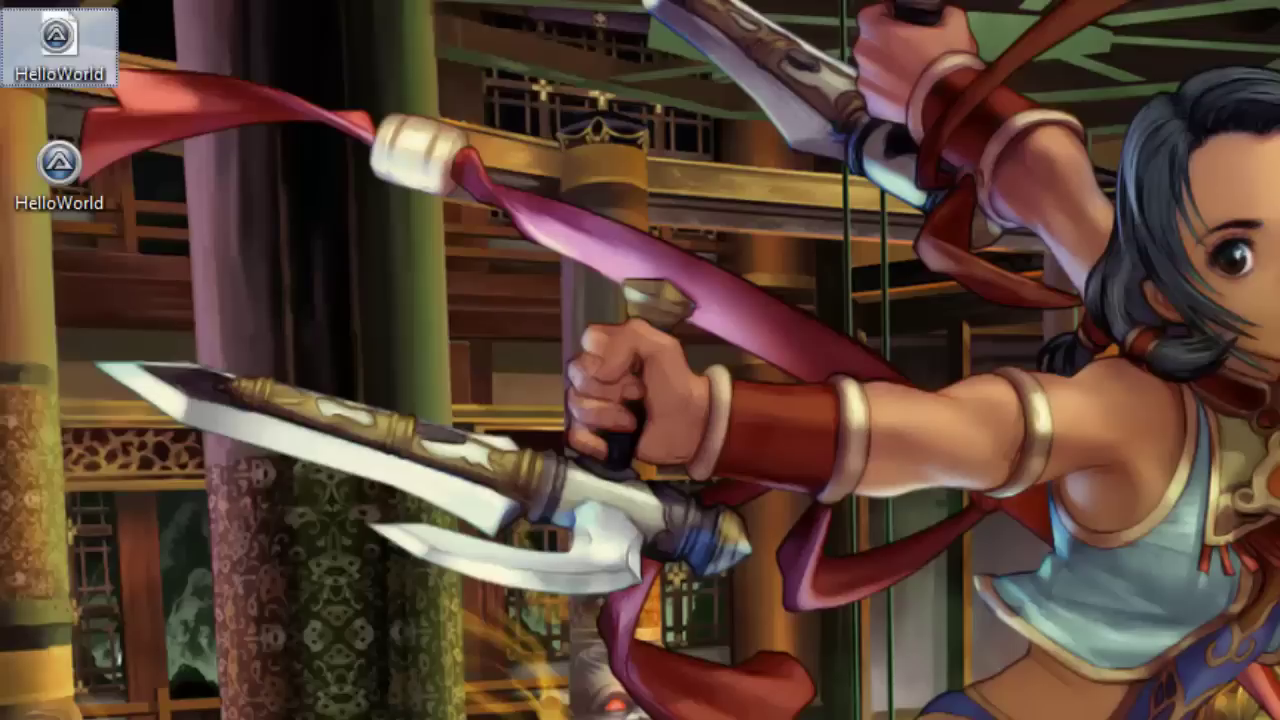
key("Escape")
- Try choosing an executable icon from the Images folder on drive E in the HelloWorld script's compile options
right_click(60, 42)
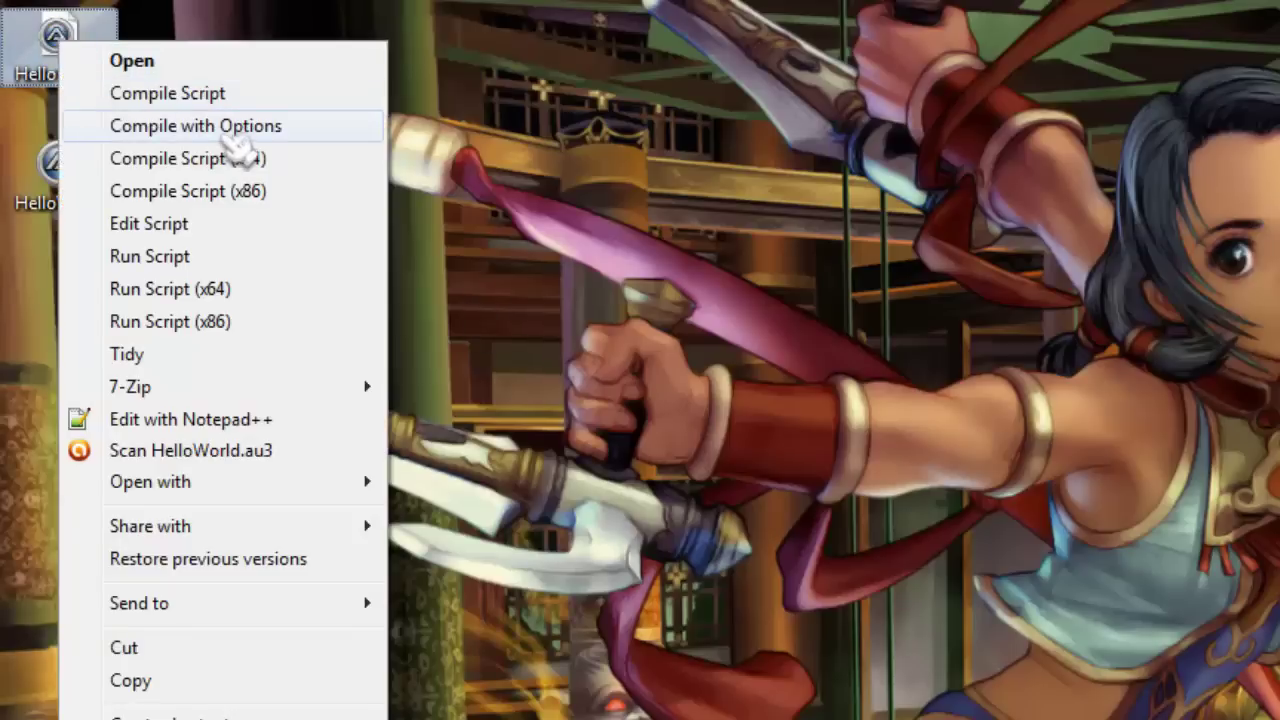
left_click(271, 127)
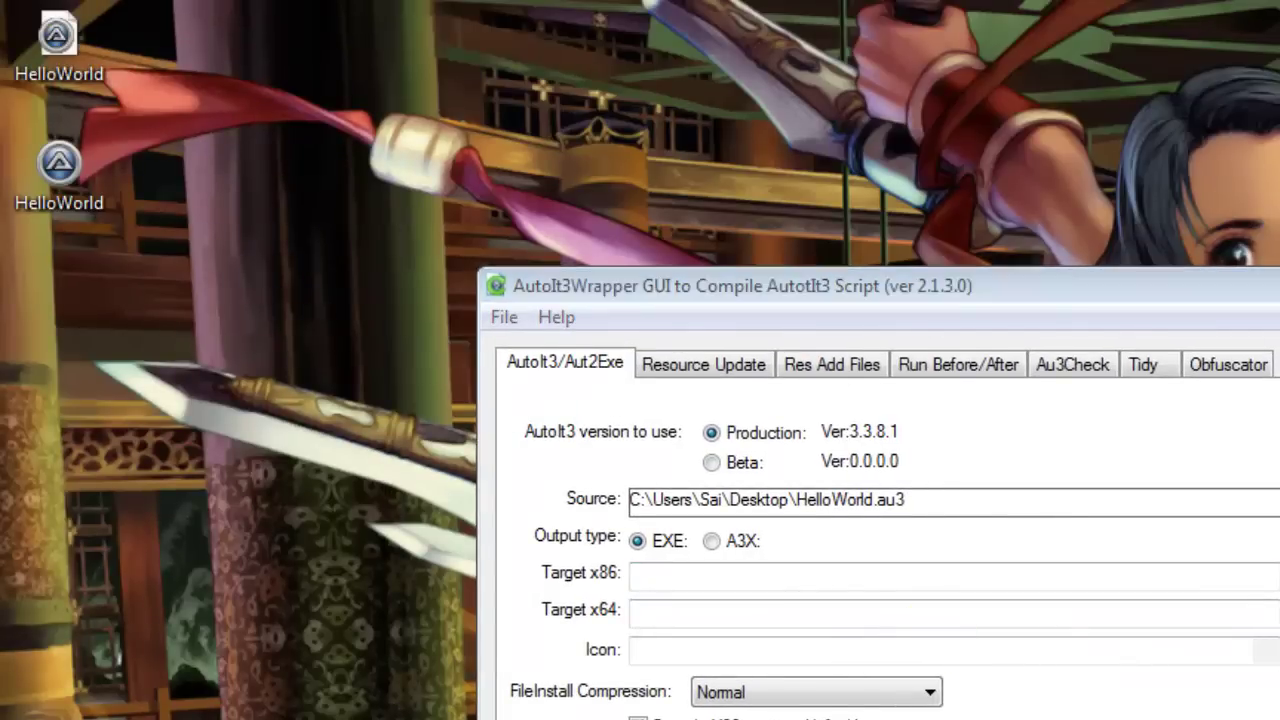
left_click(1266, 649)
left_click_drag(238, 285, 250, 490)
left_click(120, 406)
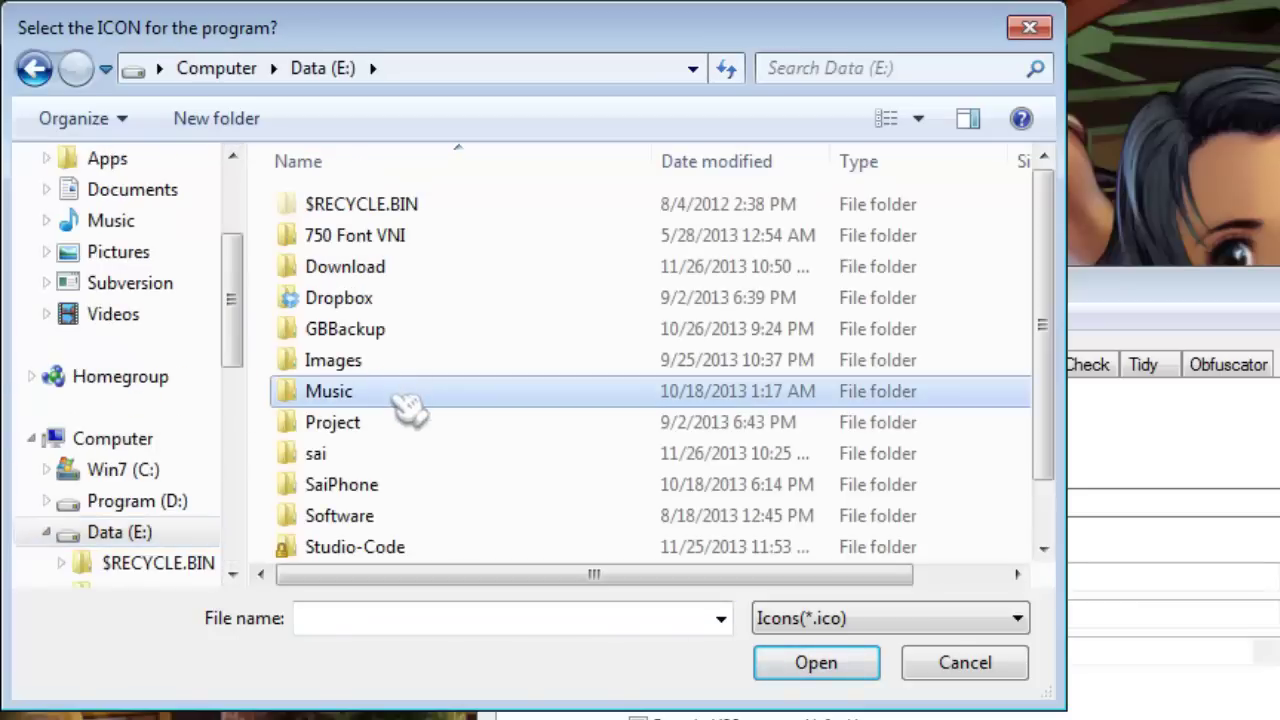
left_click(378, 363)
double_click(385, 368)
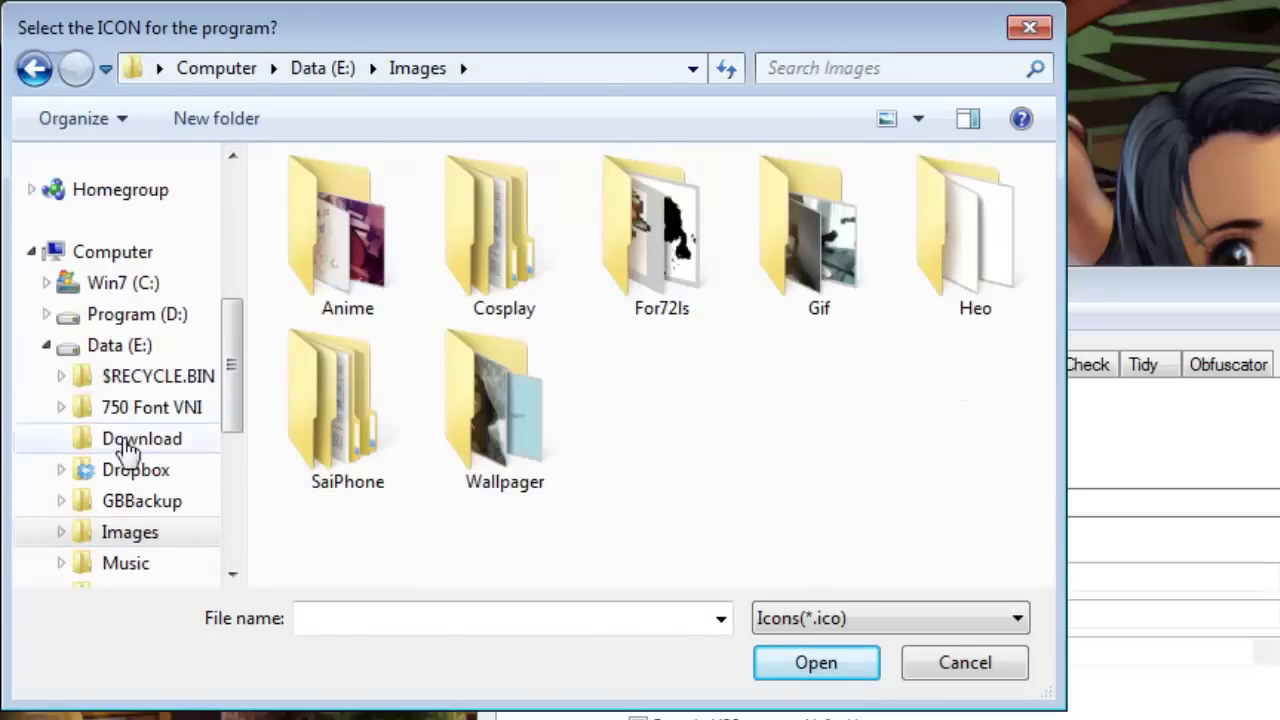
left_click_drag(238, 418, 263, 343)
left_click(963, 665)
key("Escape")
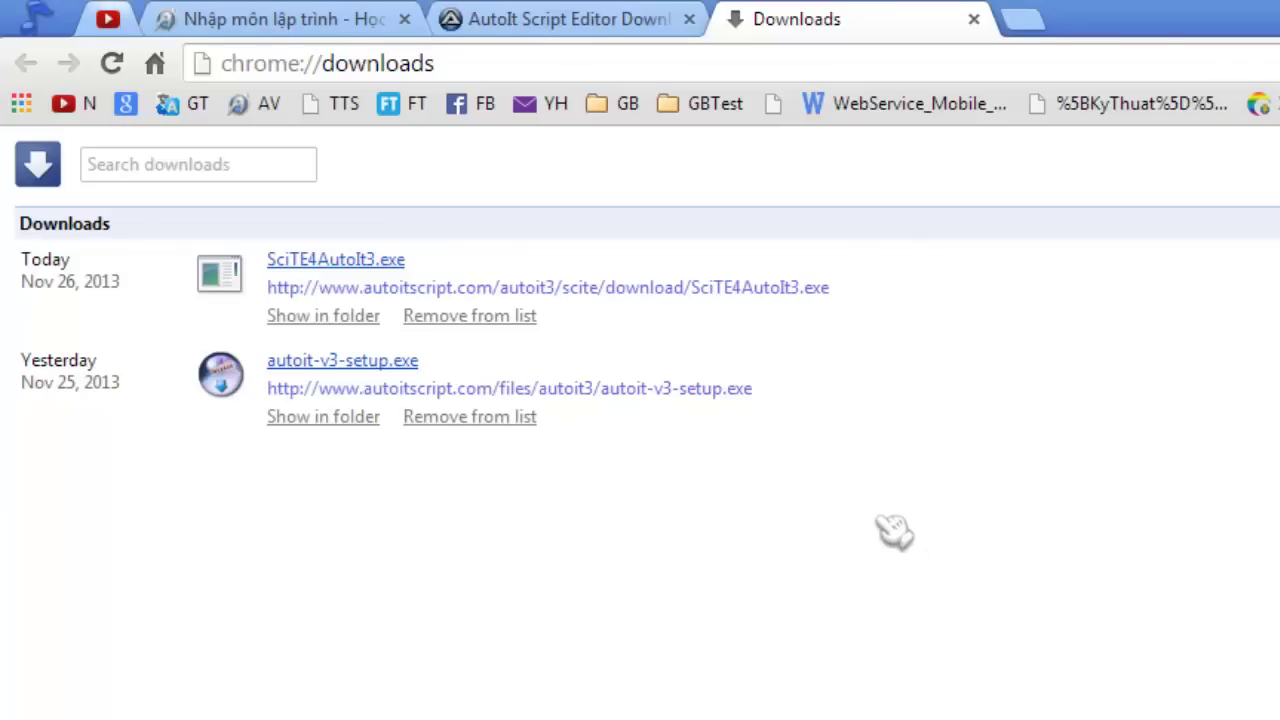
- Search the web for iconarchive in a new Chrome tab and open the IconArchive website
key("ctrl+t")
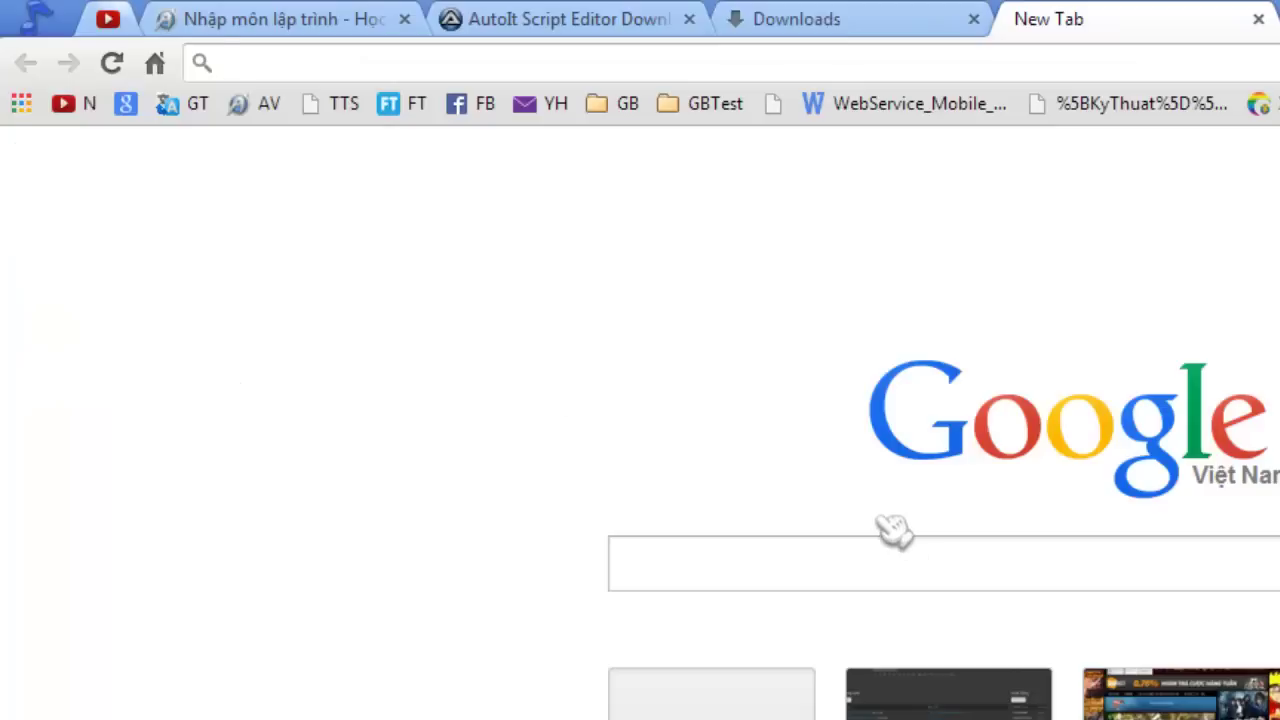
type("icon a")
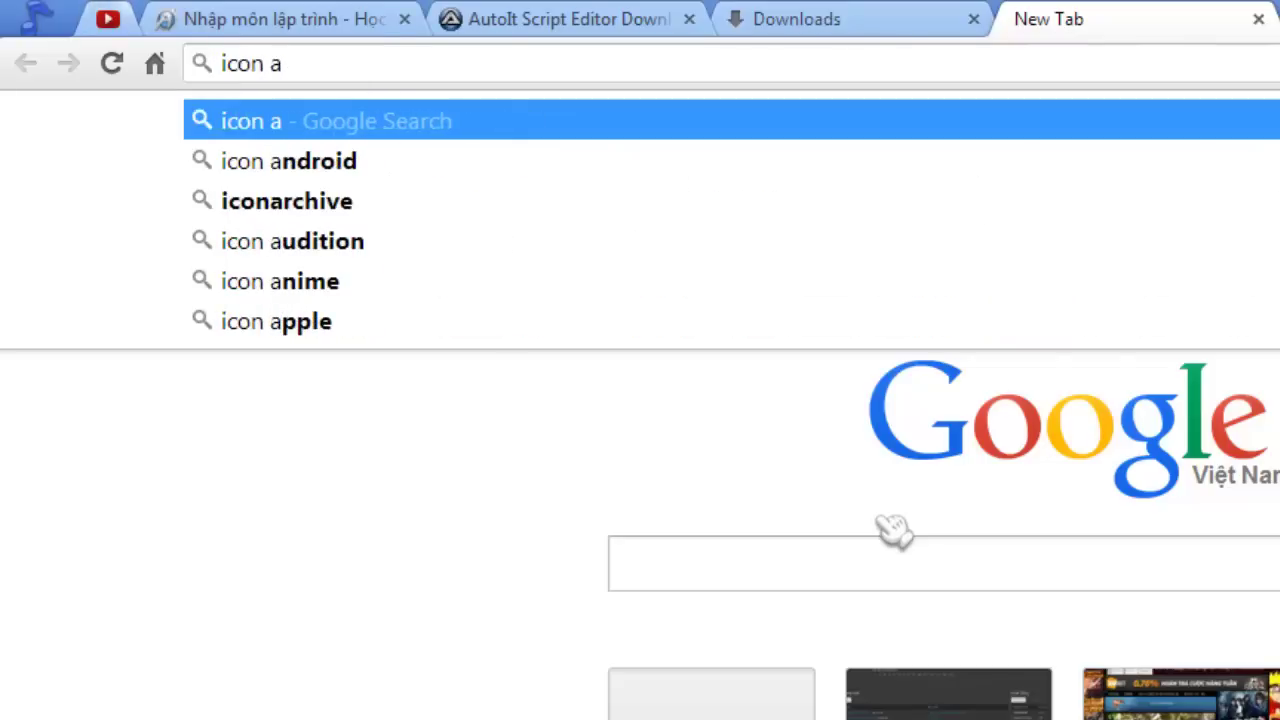
key("Down")
key("Down")
key("Return")
left_click(324, 478)
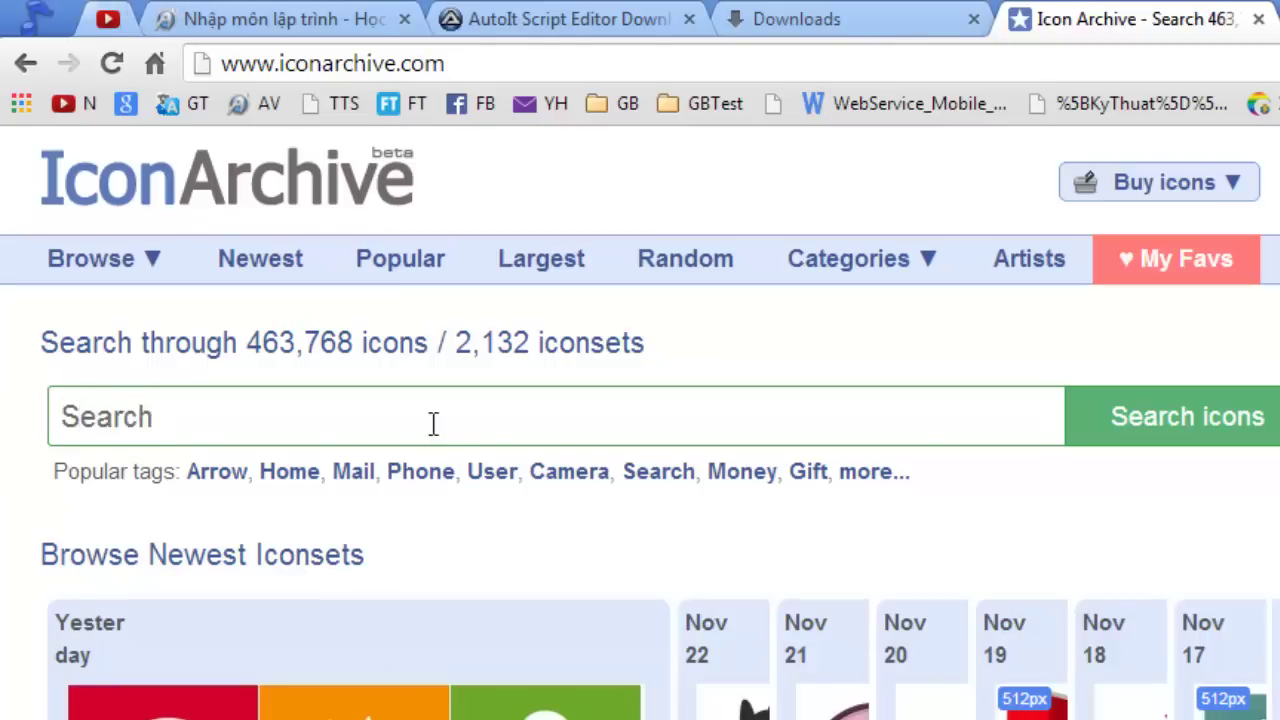
- Run an icon search for "Search" on IconArchive and open the orange mushroom icon with the magnifying glass
left_click(1172, 415)
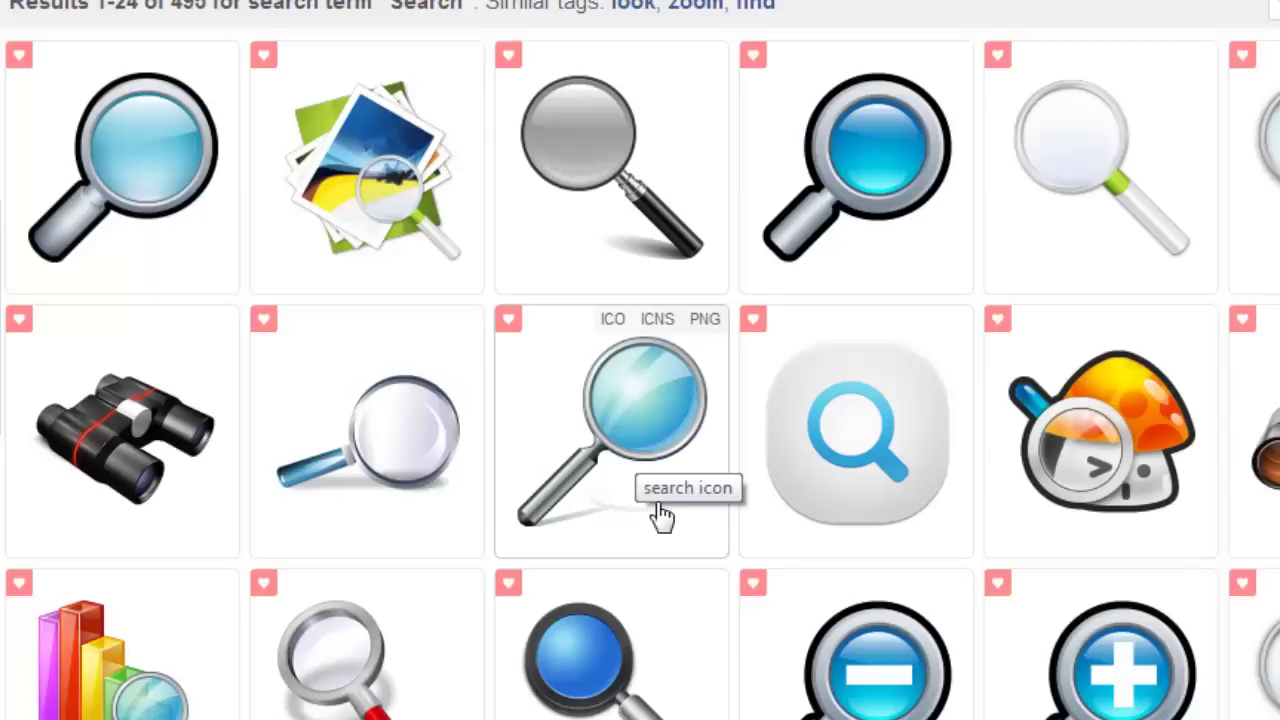
scroll(663, 514, "down", 1)
left_click(685, 497)
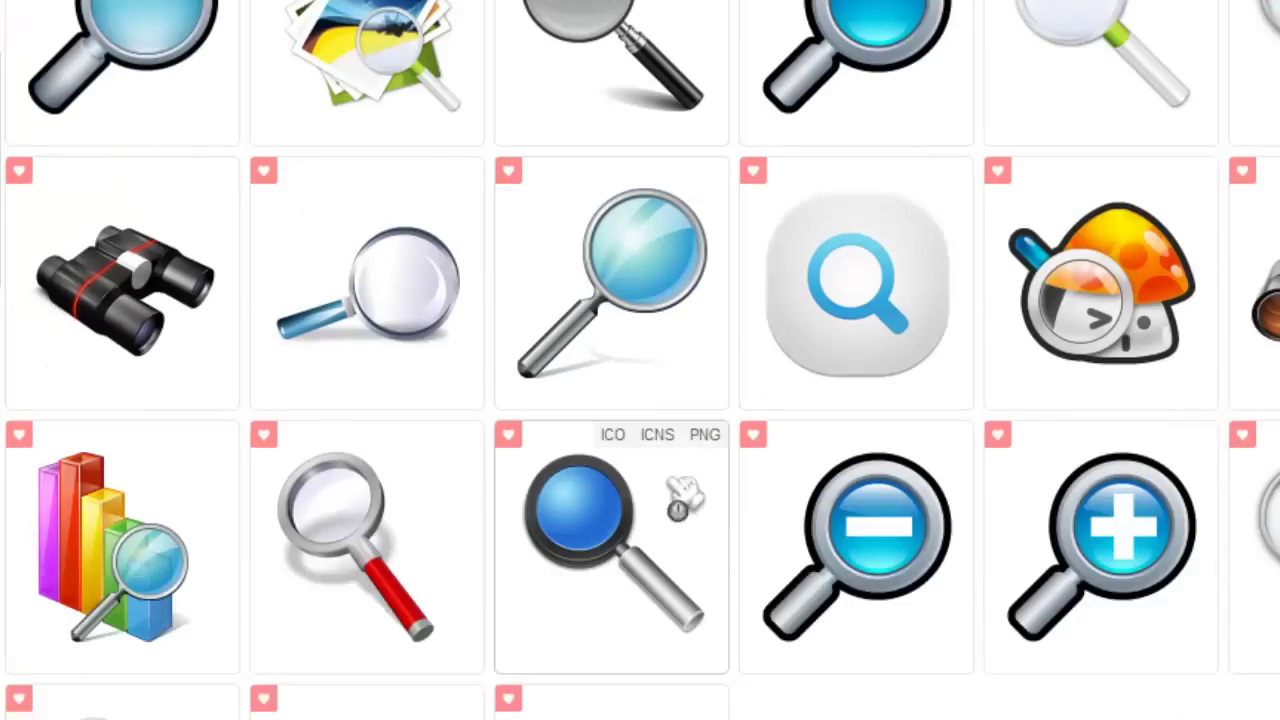
left_click(1114, 312)
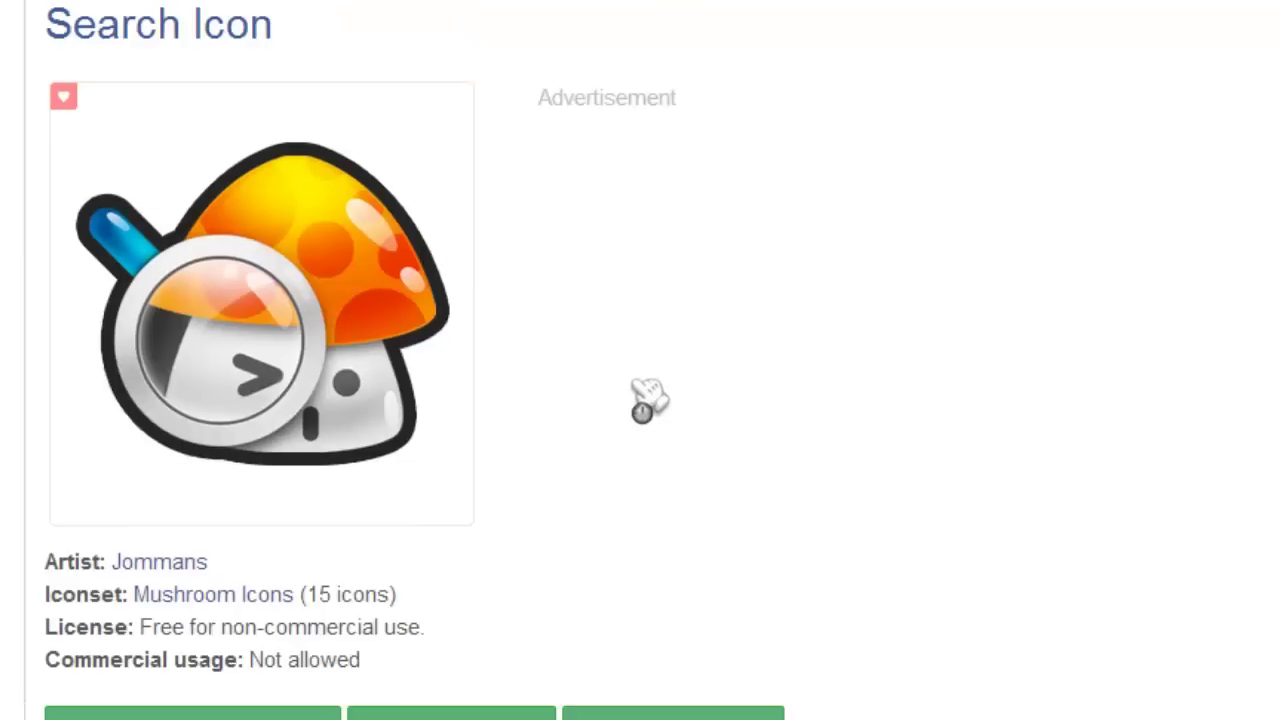
- Download the mushroom icon in ICO format and select the path of its Download folder on drive E
scroll(645, 415, "down", 2)
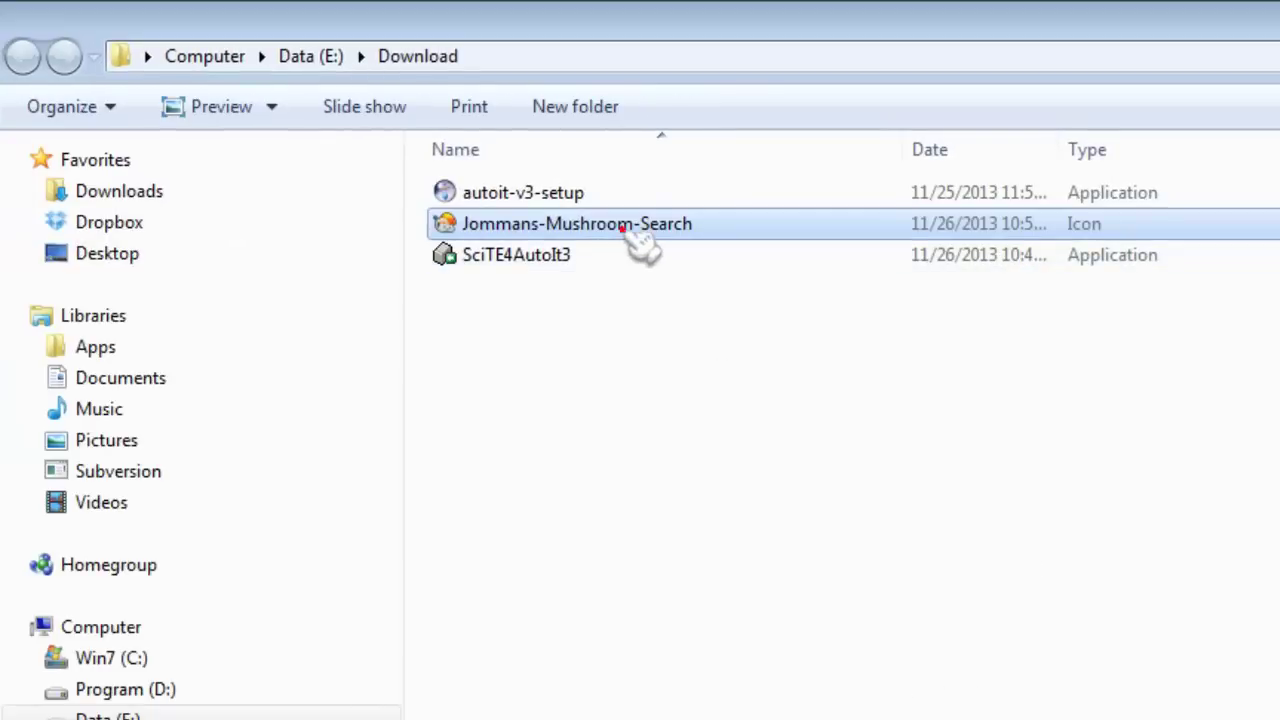
left_click(668, 376)
left_click(533, 56)
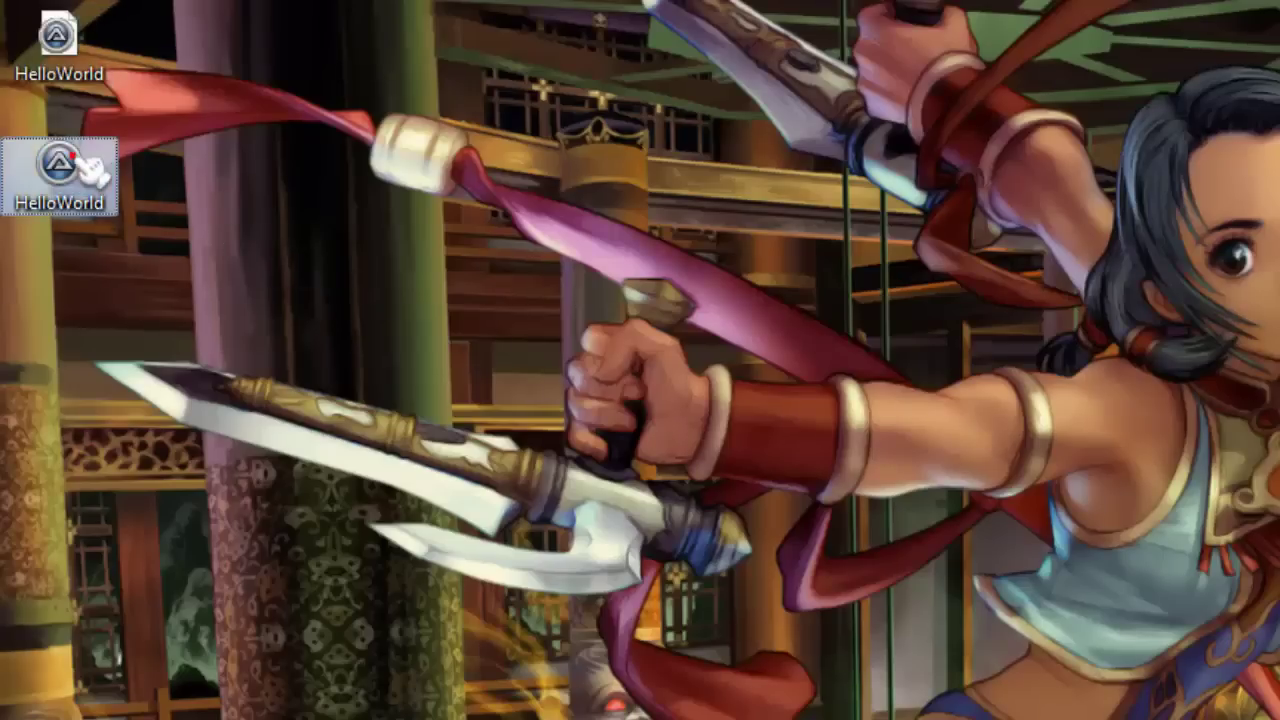
- Delete the previously compiled HelloWorld executable from the desktop
left_click(60, 170)
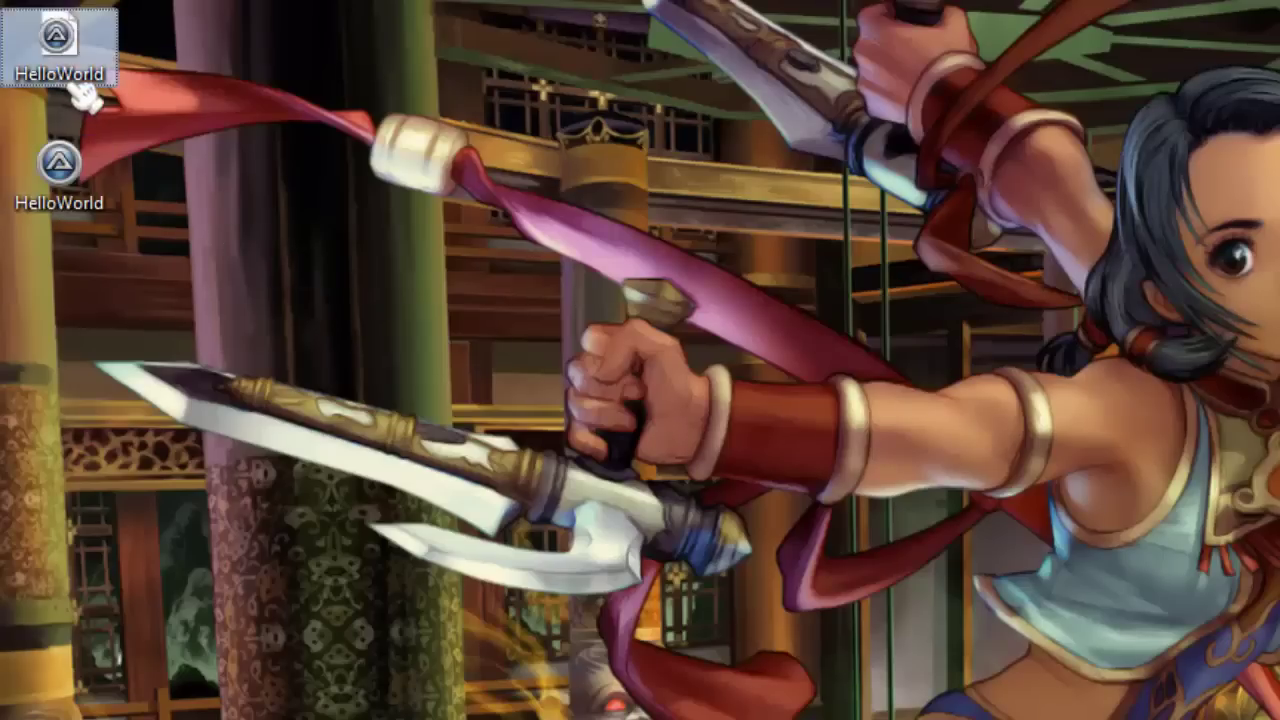
left_click(70, 190)
key("Delete")
key("Return")
- Open Compile with Options for the HelloWorld script and set its icon to E:\Download\Jommans-Mushroom-Search.ico
right_click(35, 66)
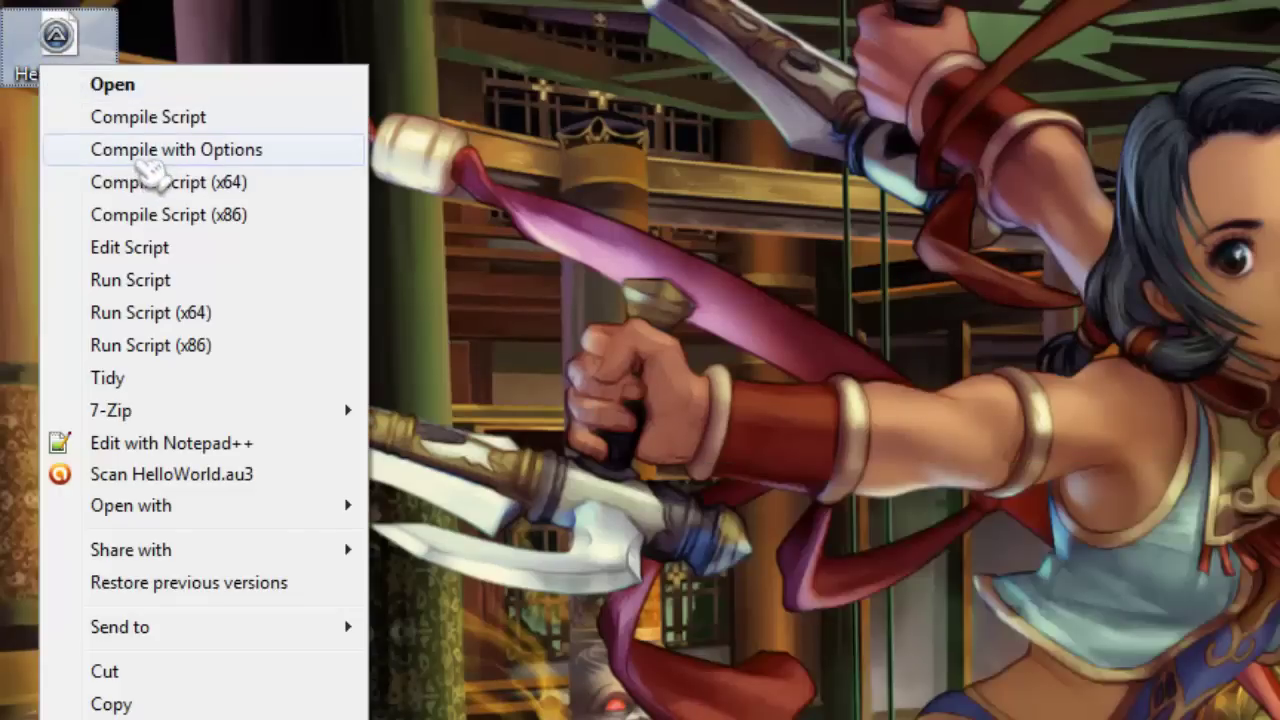
left_click(128, 155)
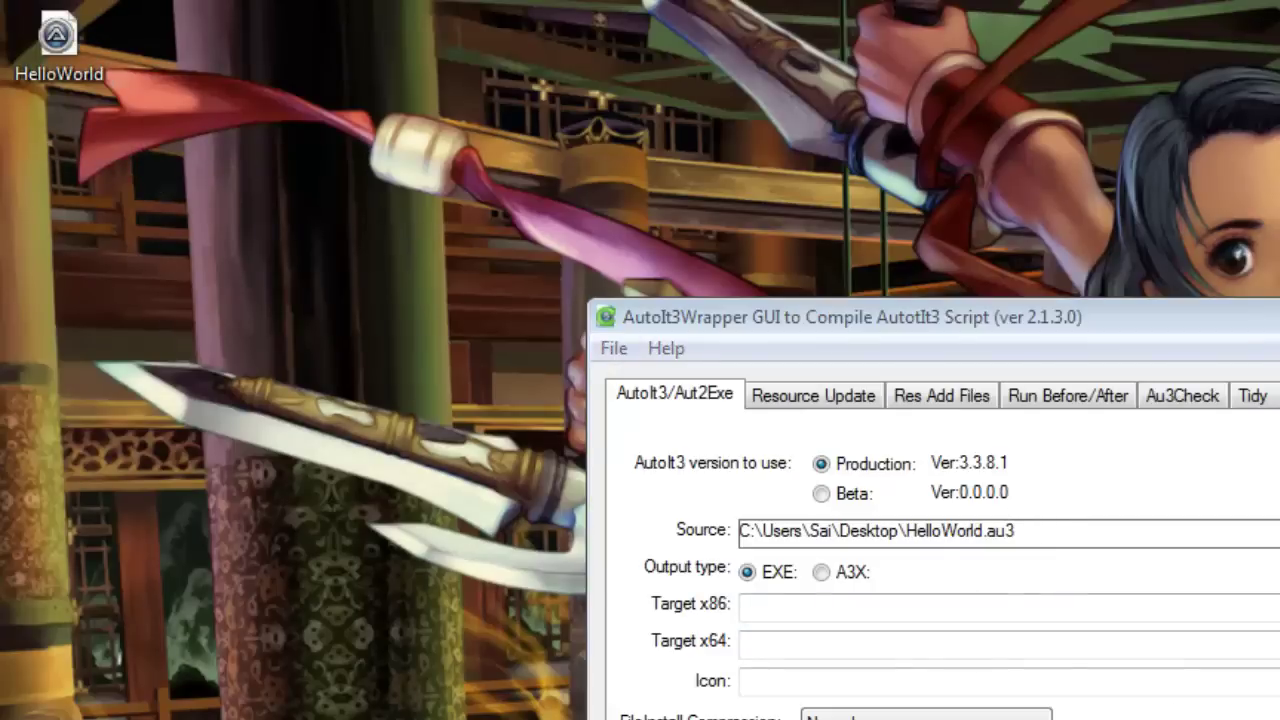
left_click(800, 680)
type("E:\\Download")
key("Return")
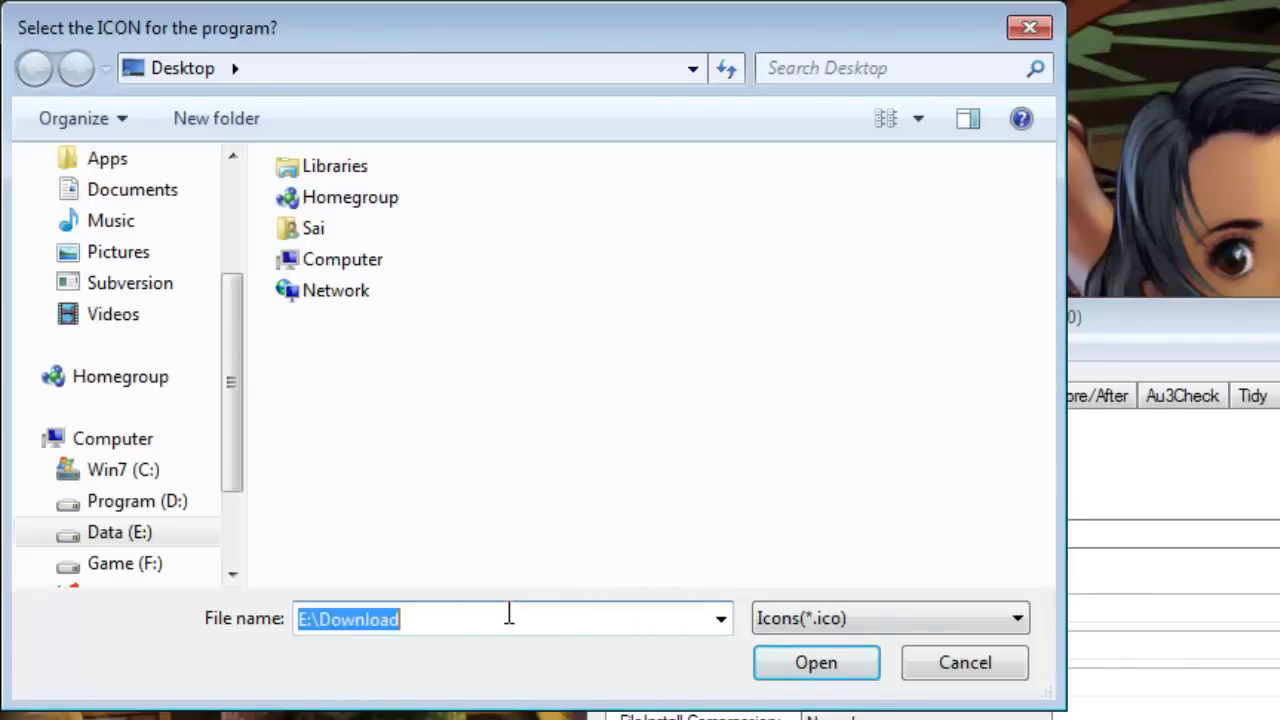
left_click(347, 240)
left_click(816, 664)
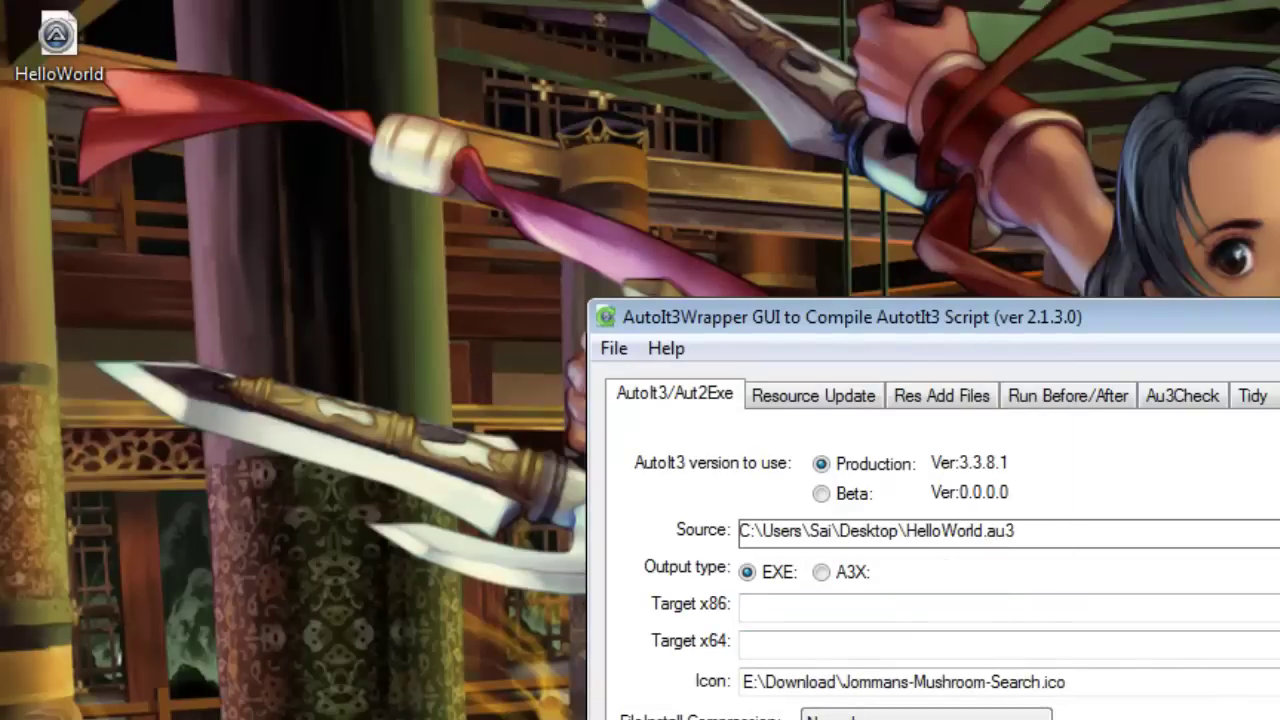
- Compile the HelloWorld script with the chosen icon and place the new executable beside the script on the desktop
key("Return")
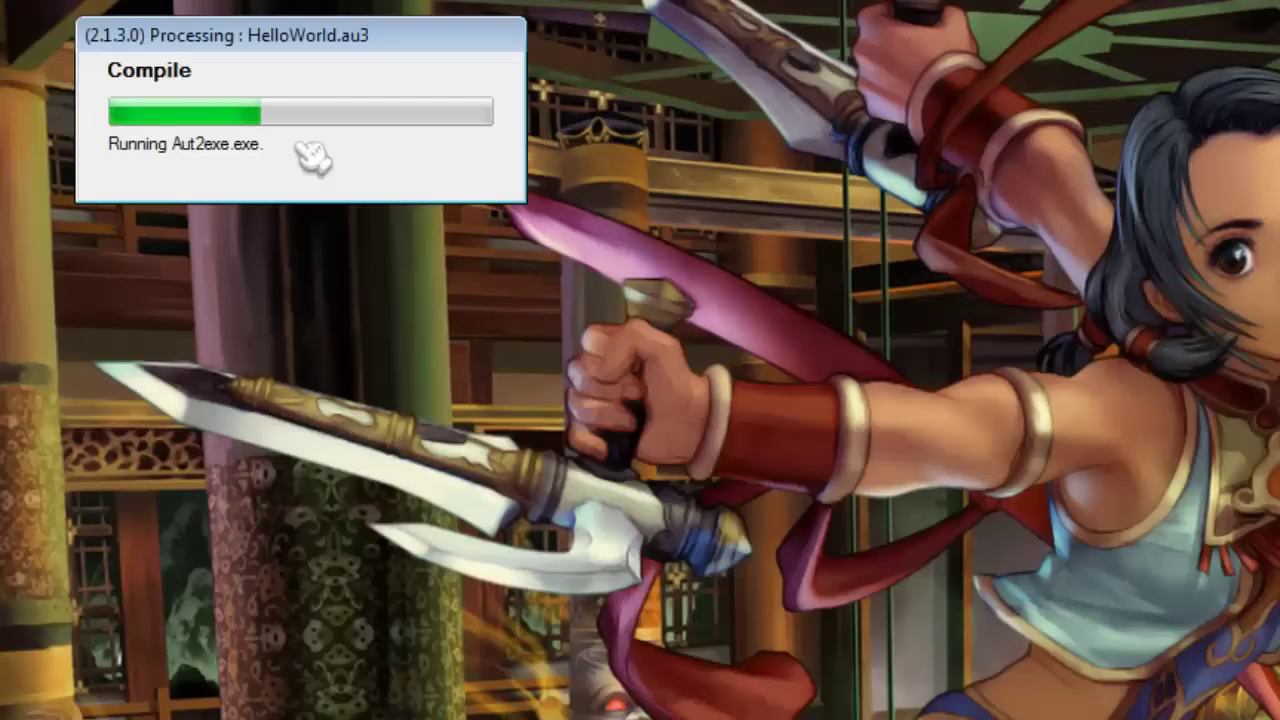
left_click(110, 182)
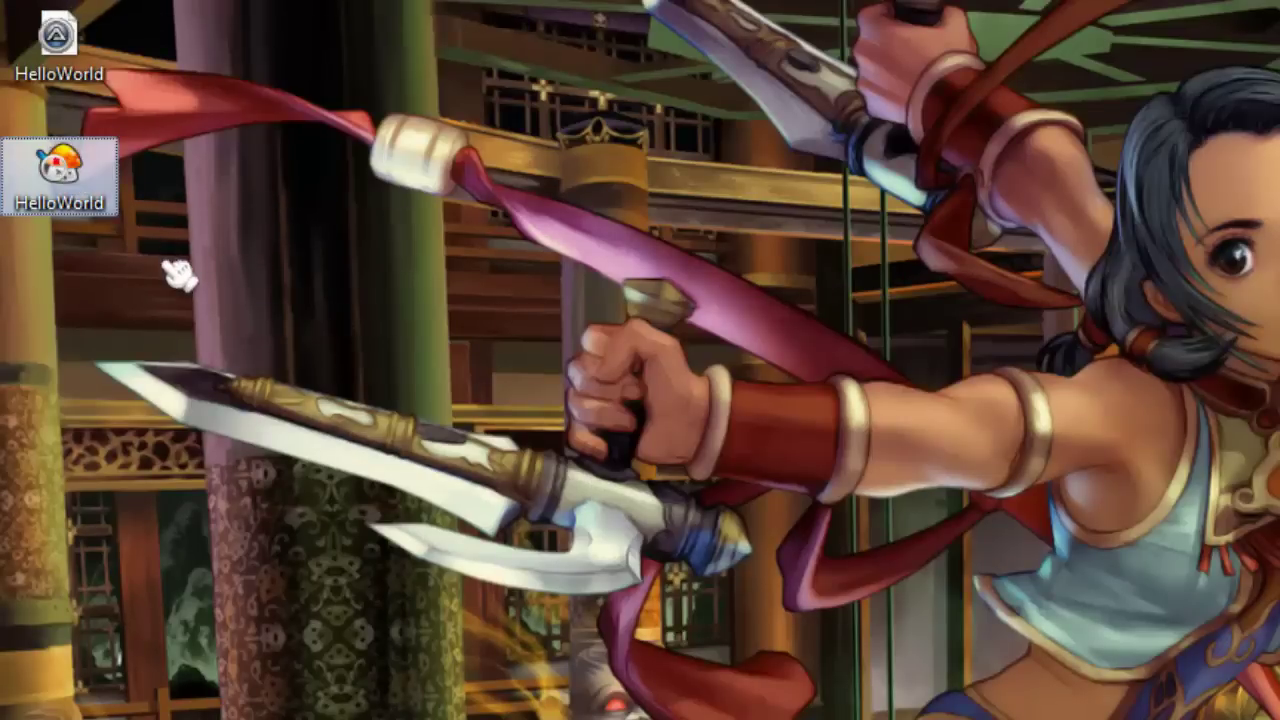
left_click_drag(138, 188, 182, 60)
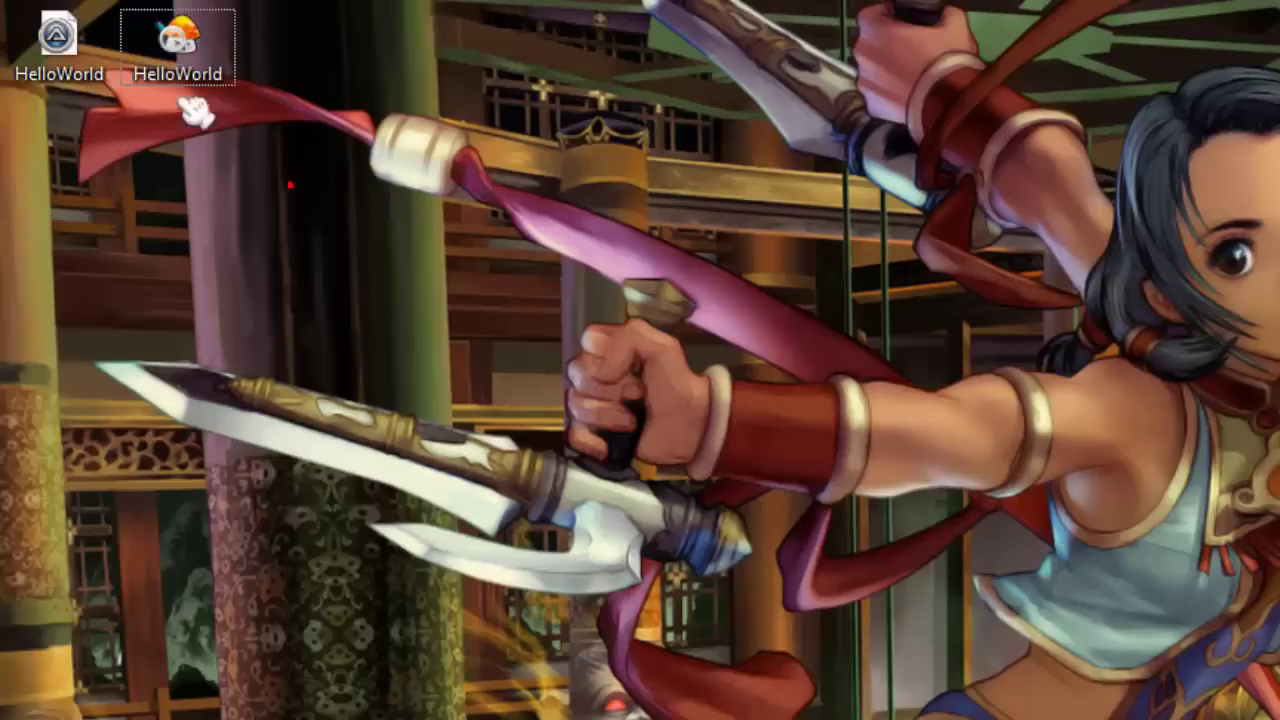